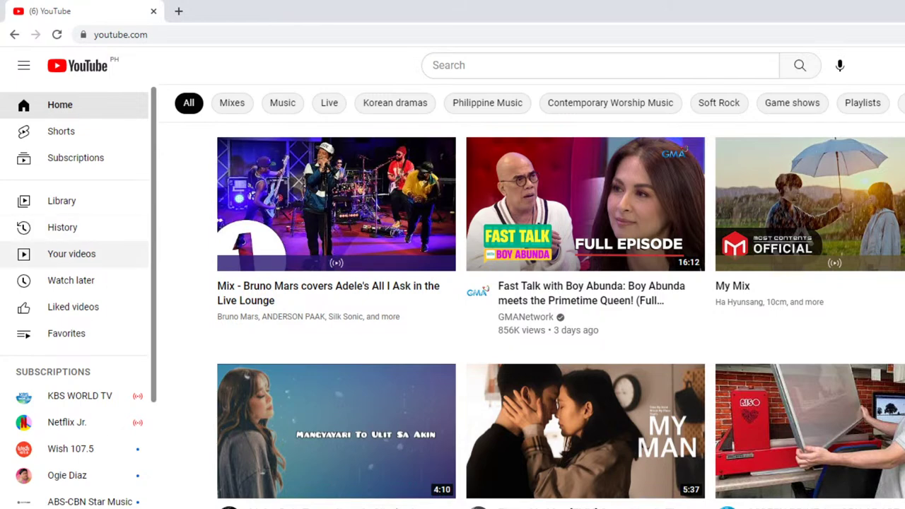
Find the channel's Dullahan live stream, open its watch page and copy the stream's share link
{"action": "left_click", "coordinate": [71, 253]}
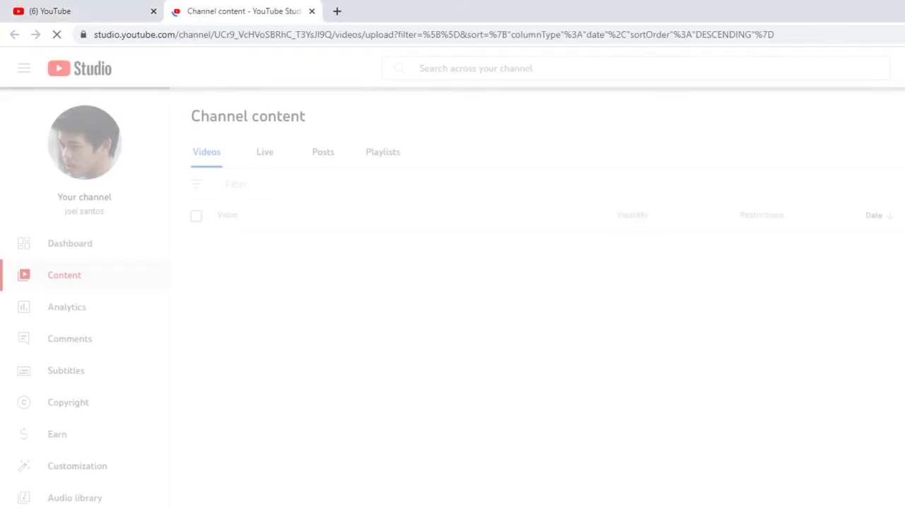
{"action": "left_click", "coordinate": [264, 152]}
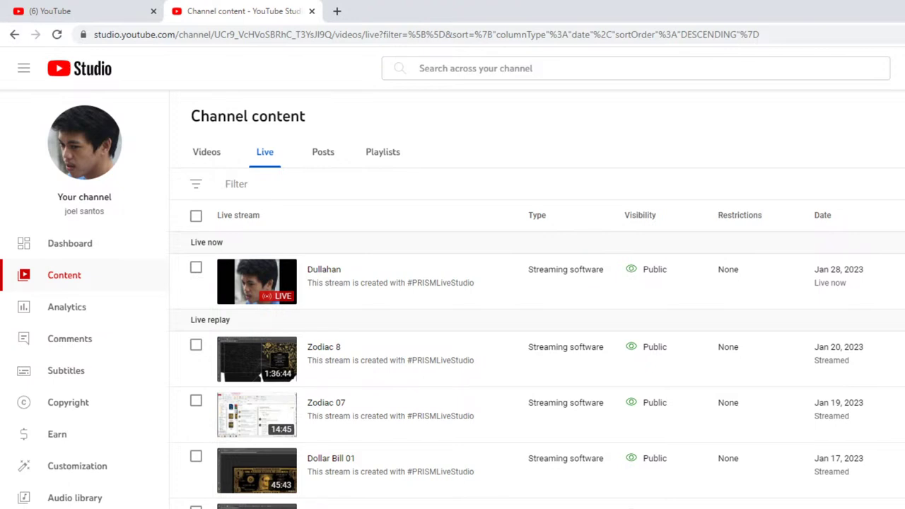
{"action": "key", "text": "alt+Left"}
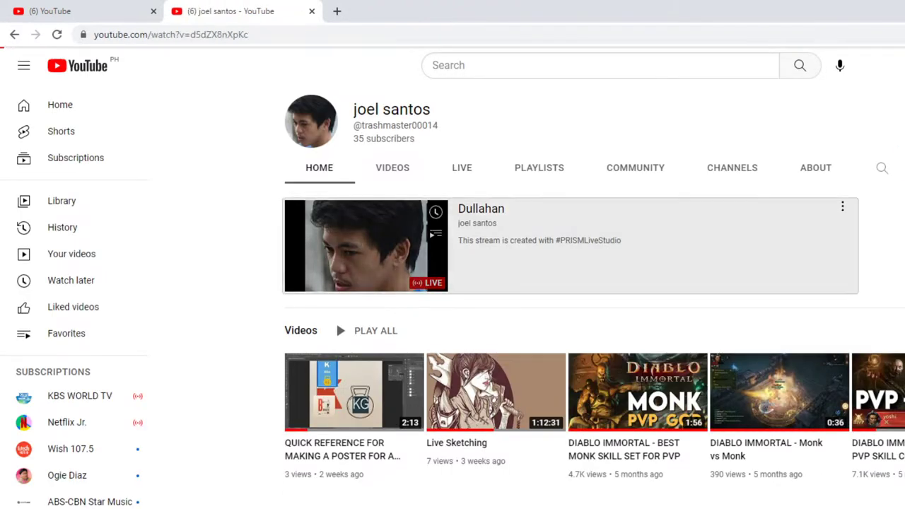
{"action": "left_click", "coordinate": [366, 245]}
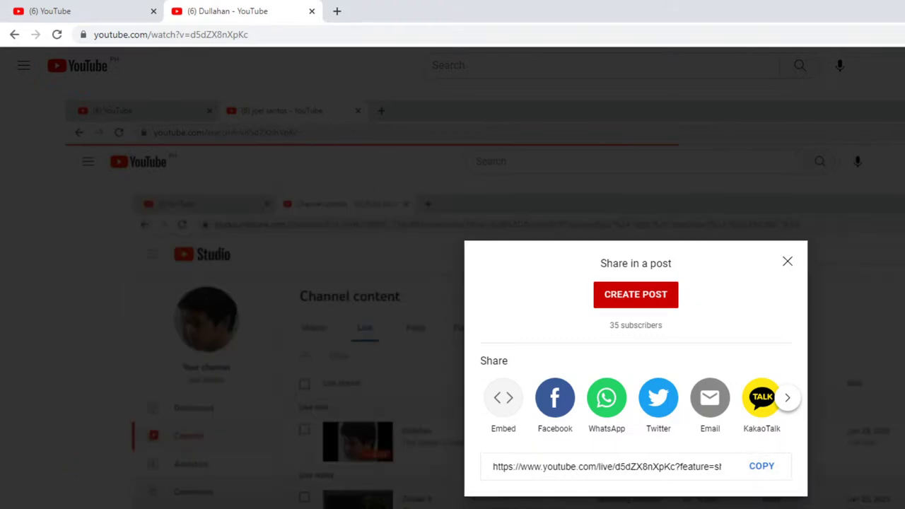
{"action": "left_click", "coordinate": [786, 261]}
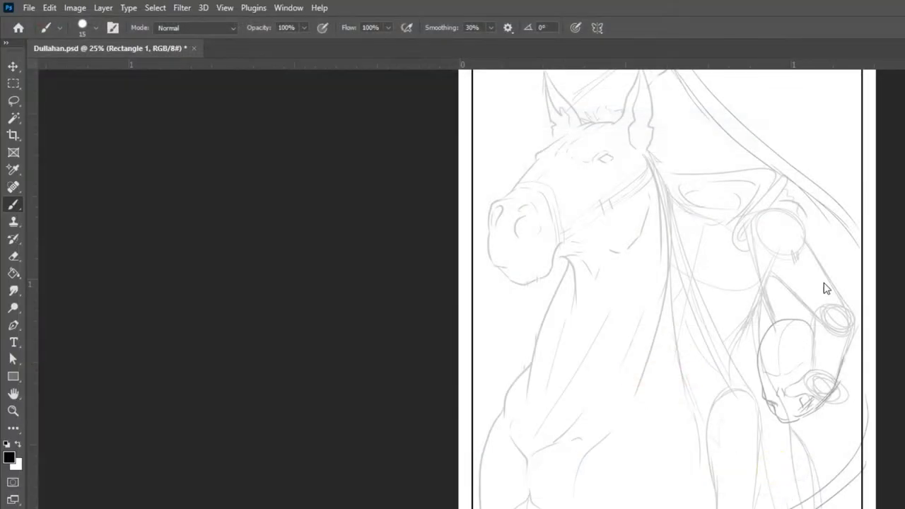
Switch to the Messages window and send the live stream link in the Dullahan drawing client's conversation
{"action": "key", "text": "alt+Tab"}
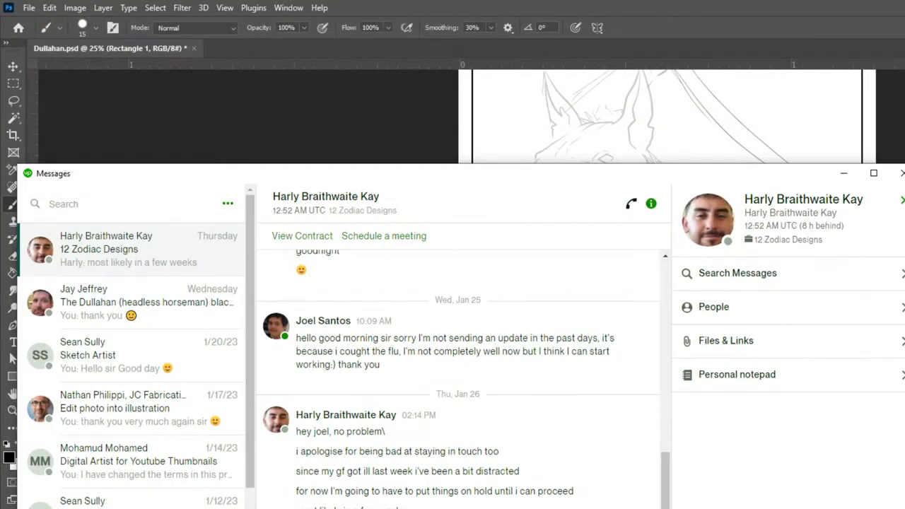
{"action": "left_click", "coordinate": [134, 302]}
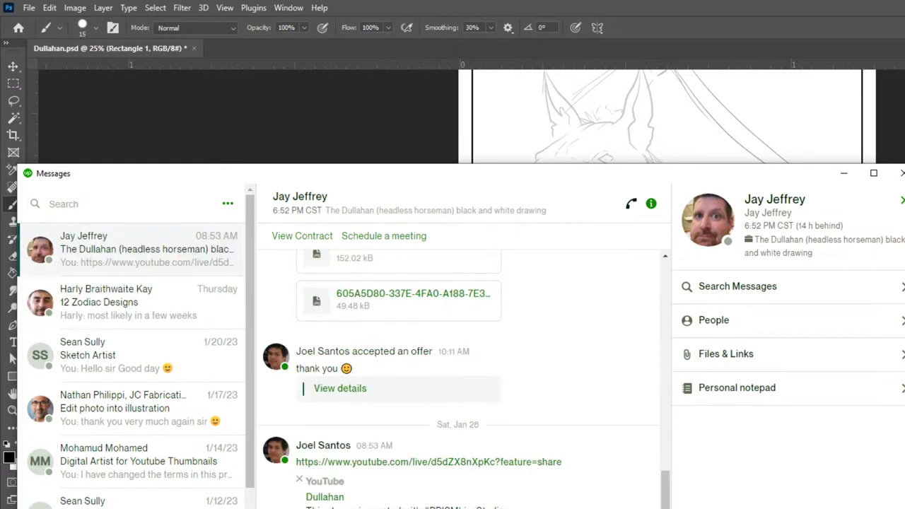
{"action": "left_click", "coordinate": [844, 175]}
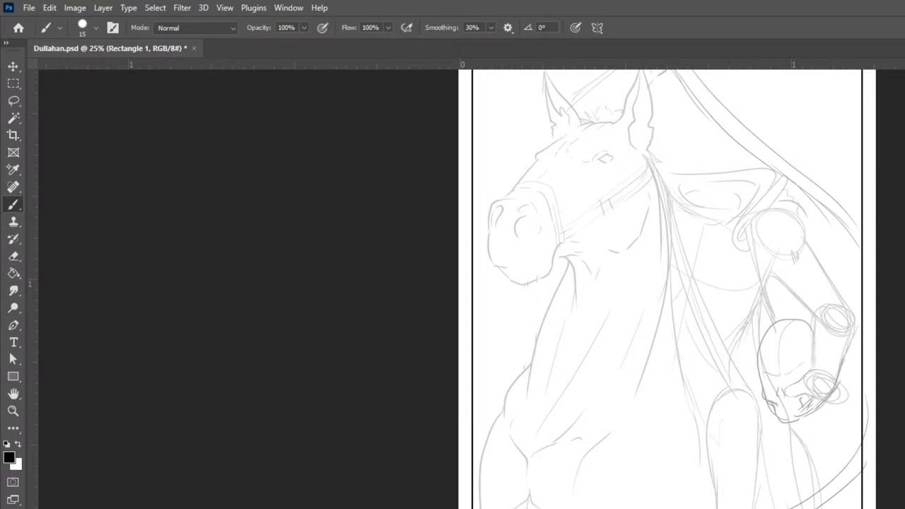
Select Layer 5 and draw a second curved centre line down the skull with a 10 px brush
{"action": "key", "text": "alt+bracketleft"}
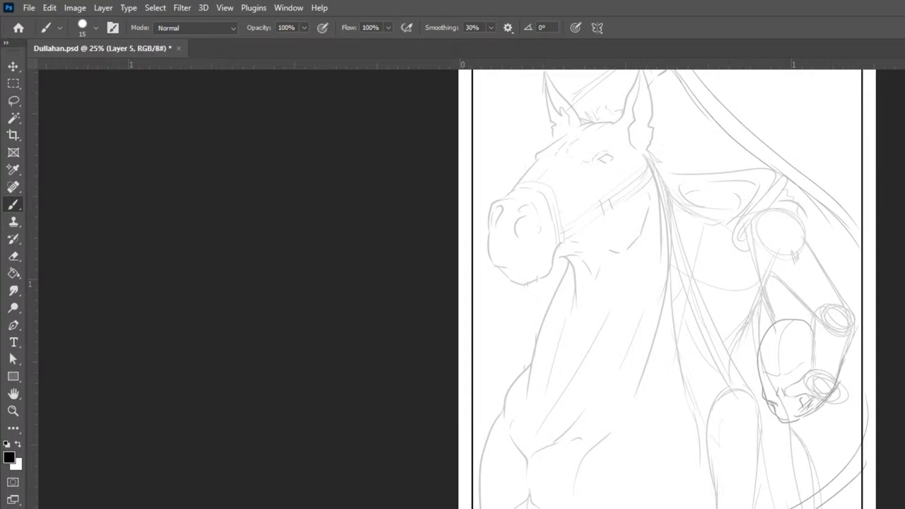
{"action": "scroll", "coordinate": [568, 360], "scroll_direction": "up", "scroll_amount": 1}
{"action": "mouse_move", "coordinate": [886, 184]}
{"action": "left_mouse_down"}
{"action": "mouse_move", "coordinate": [792, 310]}
{"action": "mouse_move", "coordinate": [769, 318]}
{"action": "left_mouse_up"}
{"action": "mouse_move", "coordinate": [780, 497]}
{"action": "left_mouse_down"}
{"action": "mouse_move", "coordinate": [739, 488]}
{"action": "mouse_move", "coordinate": [677, 444]}
{"action": "left_mouse_up"}
{"action": "scroll", "coordinate": [744, 497], "scroll_direction": "up", "scroll_amount": 1}
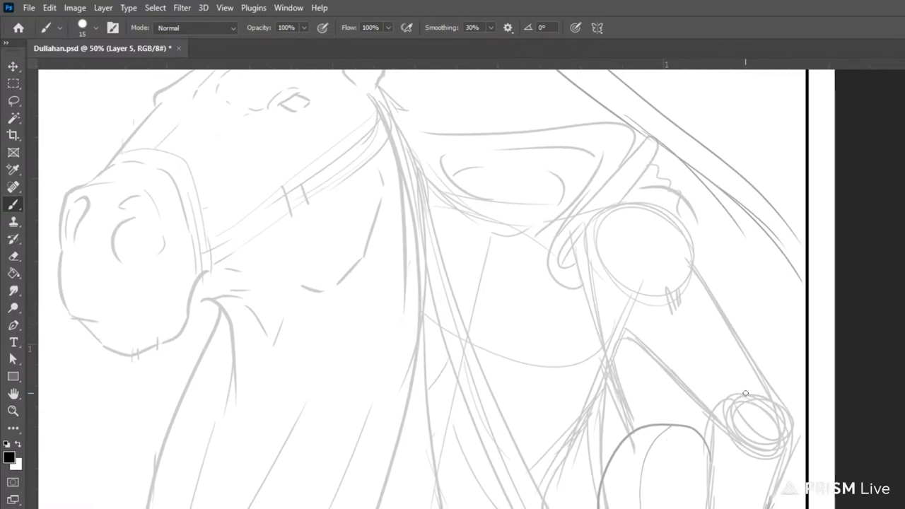
{"action": "key", "text": "bracketleft"}
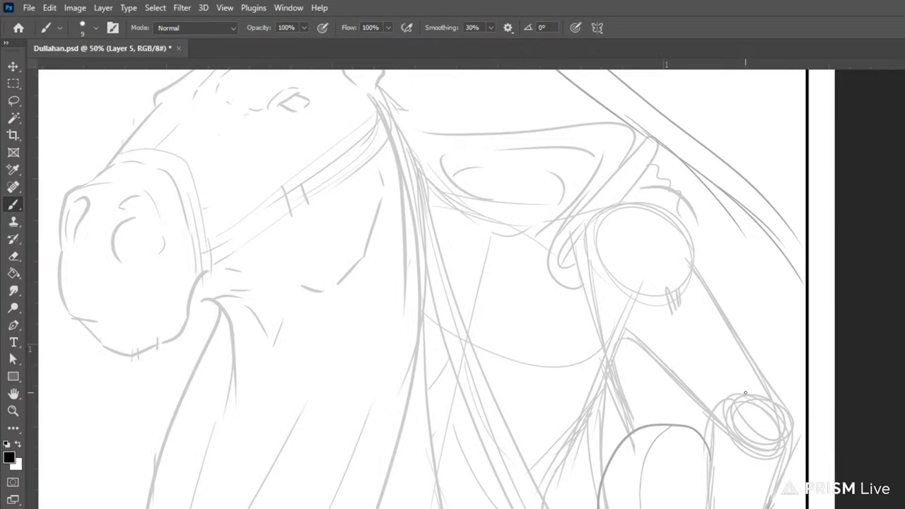
{"action": "scroll", "coordinate": [739, 375], "scroll_direction": "up", "scroll_amount": 2}
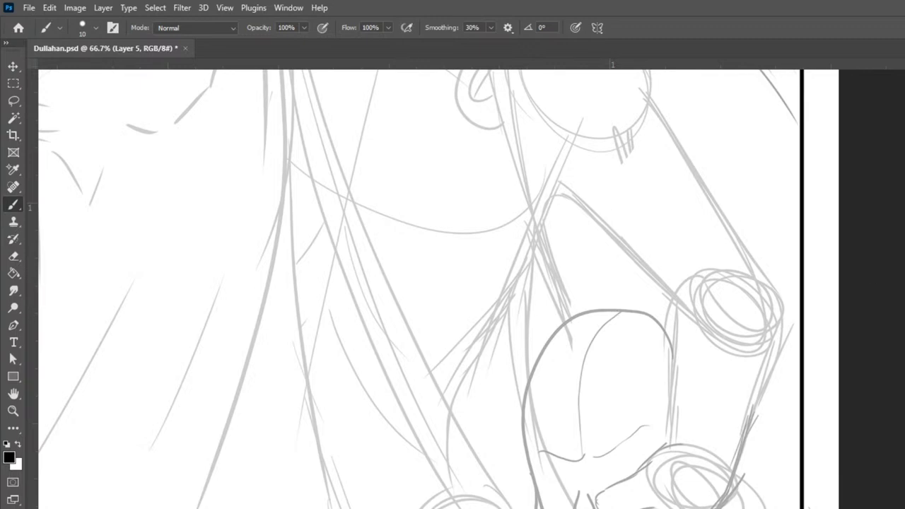
{"action": "mouse_move", "coordinate": [622, 310]}
{"action": "left_mouse_down"}
{"action": "mouse_move", "coordinate": [599, 326]}
{"action": "mouse_move", "coordinate": [581, 355]}
{"action": "mouse_move", "coordinate": [573, 403]}
{"action": "mouse_move", "coordinate": [586, 508]}
{"action": "left_mouse_up"}
Ink the brow lines above the skull's right eye socket, setting the brush smoothing to 54%
{"action": "mouse_move", "coordinate": [582, 449]}
{"action": "left_mouse_down"}
{"action": "mouse_move", "coordinate": [598, 455]}
{"action": "mouse_move", "coordinate": [585, 453]}
{"action": "left_mouse_up"}
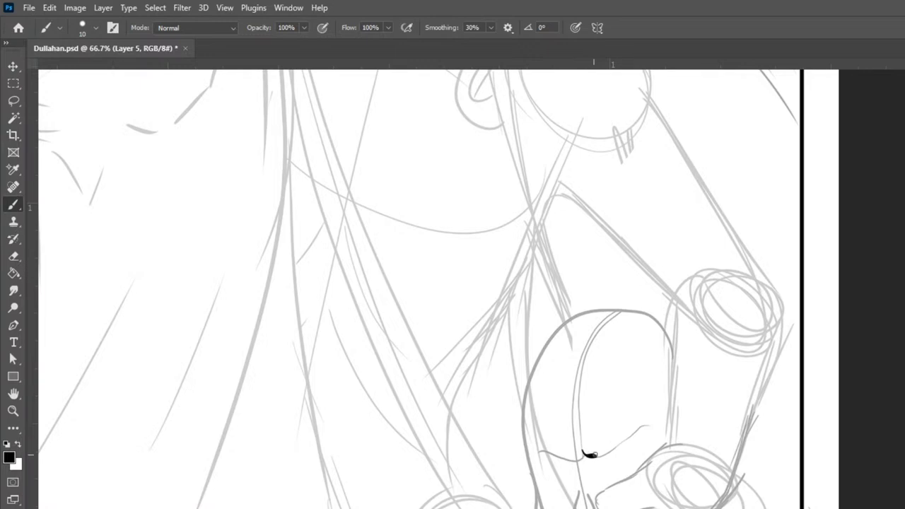
{"action": "left_click_drag", "start_coordinate": [600, 453], "coordinate": [625, 424]}
{"action": "left_click", "coordinate": [492, 29]}
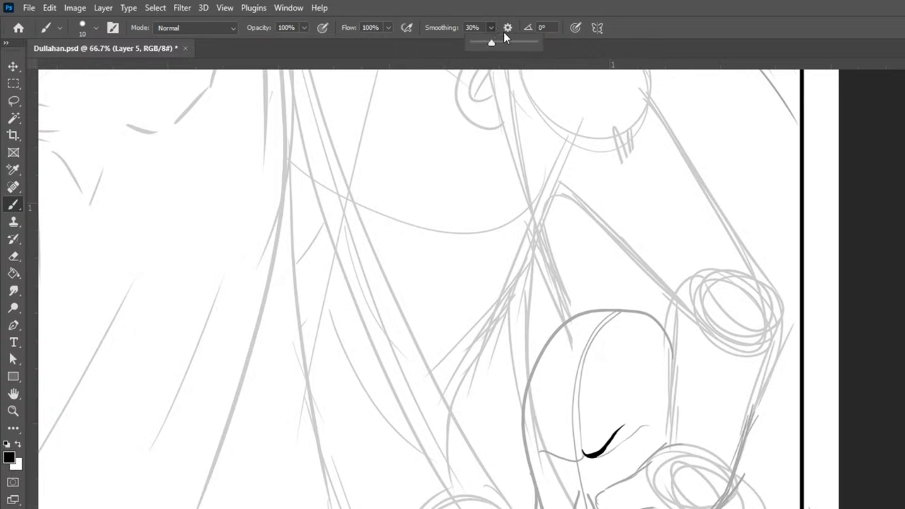
{"action": "left_click_drag", "start_coordinate": [507, 42], "coordinate": [504, 44]}
{"action": "left_click", "coordinate": [631, 422]}
{"action": "mouse_move", "coordinate": [613, 435]}
{"action": "left_mouse_down"}
{"action": "mouse_move", "coordinate": [593, 463]}
{"action": "mouse_move", "coordinate": [583, 456]}
{"action": "mouse_move", "coordinate": [607, 453]}
{"action": "mouse_move", "coordinate": [596, 457]}
{"action": "mouse_move", "coordinate": [647, 426]}
{"action": "left_mouse_up"}
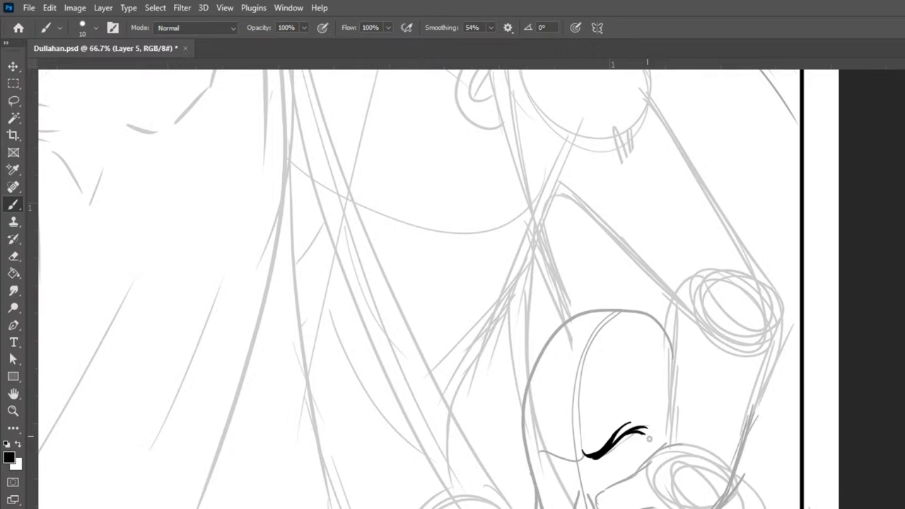
Ink the closed outline of the right eye socket beneath its brow
{"action": "left_click_drag", "start_coordinate": [641, 428], "coordinate": [649, 440]}
{"action": "left_click_drag", "start_coordinate": [607, 450], "coordinate": [600, 461]}
{"action": "key", "text": "ctrl+z"}
{"action": "left_click_drag", "start_coordinate": [601, 461], "coordinate": [603, 474]}
{"action": "left_click_drag", "start_coordinate": [649, 449], "coordinate": [648, 458]}
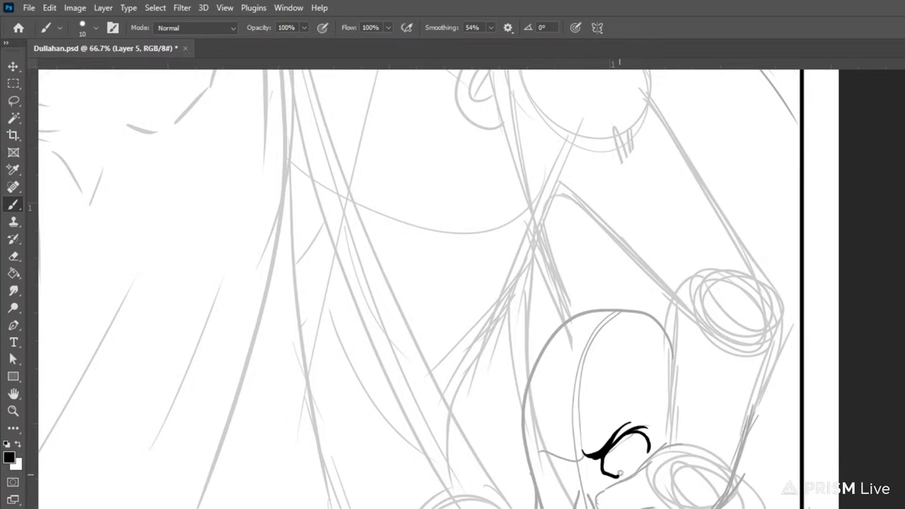
{"action": "mouse_move", "coordinate": [620, 474]}
{"action": "left_mouse_down"}
{"action": "mouse_move", "coordinate": [646, 461]}
{"action": "mouse_move", "coordinate": [648, 444]}
{"action": "left_mouse_up"}
Fill the right eye socket solid black with an enlarged brush, then return the brush to 10 px
{"action": "mouse_move", "coordinate": [608, 449]}
{"action": "left_mouse_down"}
{"action": "mouse_move", "coordinate": [620, 477]}
{"action": "mouse_move", "coordinate": [647, 456]}
{"action": "mouse_move", "coordinate": [647, 439]}
{"action": "mouse_move", "coordinate": [627, 435]}
{"action": "mouse_move", "coordinate": [605, 455]}
{"action": "mouse_move", "coordinate": [608, 474]}
{"action": "mouse_move", "coordinate": [623, 474]}
{"action": "mouse_move", "coordinate": [649, 451]}
{"action": "mouse_move", "coordinate": [639, 432]}
{"action": "mouse_move", "coordinate": [617, 443]}
{"action": "mouse_move", "coordinate": [603, 468]}
{"action": "mouse_move", "coordinate": [614, 476]}
{"action": "mouse_move", "coordinate": [647, 448]}
{"action": "mouse_move", "coordinate": [634, 434]}
{"action": "mouse_move", "coordinate": [619, 440]}
{"action": "mouse_move", "coordinate": [604, 460]}
{"action": "mouse_move", "coordinate": [611, 474]}
{"action": "mouse_move", "coordinate": [645, 443]}
{"action": "mouse_move", "coordinate": [616, 445]}
{"action": "mouse_move", "coordinate": [609, 467]}
{"action": "mouse_move", "coordinate": [635, 462]}
{"action": "mouse_move", "coordinate": [639, 440]}
{"action": "mouse_move", "coordinate": [609, 463]}
{"action": "mouse_move", "coordinate": [633, 464]}
{"action": "mouse_move", "coordinate": [623, 447]}
{"action": "mouse_move", "coordinate": [624, 468]}
{"action": "mouse_move", "coordinate": [623, 450]}
{"action": "mouse_move", "coordinate": [625, 466]}
{"action": "mouse_move", "coordinate": [635, 440]}
{"action": "mouse_move", "coordinate": [608, 469]}
{"action": "mouse_move", "coordinate": [646, 438]}
{"action": "mouse_move", "coordinate": [623, 455]}
{"action": "left_mouse_up"}
{"action": "key", "text": "bracketright"}
{"action": "key", "text": "bracketright"}
{"action": "key", "text": "bracketright"}
{"action": "key", "text": "bracketright"}
{"action": "key", "text": "bracketleft"}
{"action": "key", "text": "bracketleft"}
{"action": "key", "text": "bracketleft"}
{"action": "key", "text": "bracketleft"}
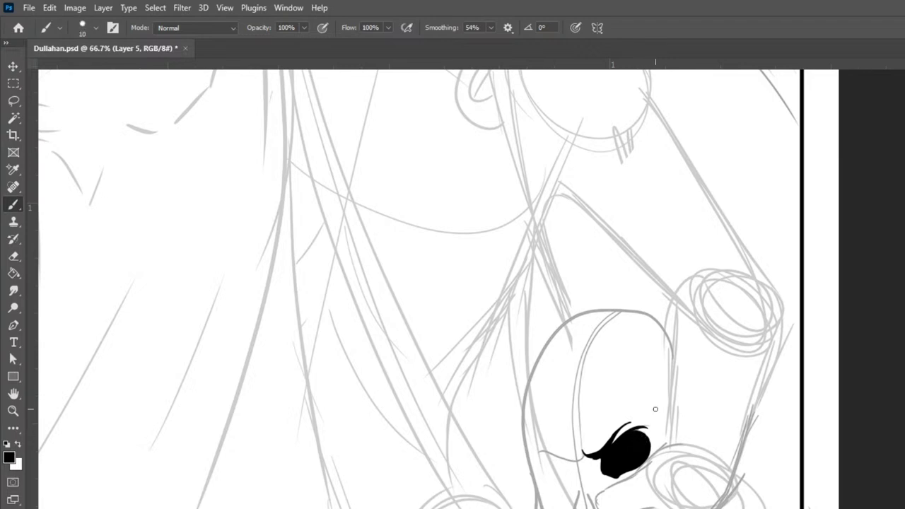
Refine the right brow's outer end and carve a thin white highlight along the socket's outer rim with a 7 px brush
{"action": "key", "text": "ctrl+plus"}
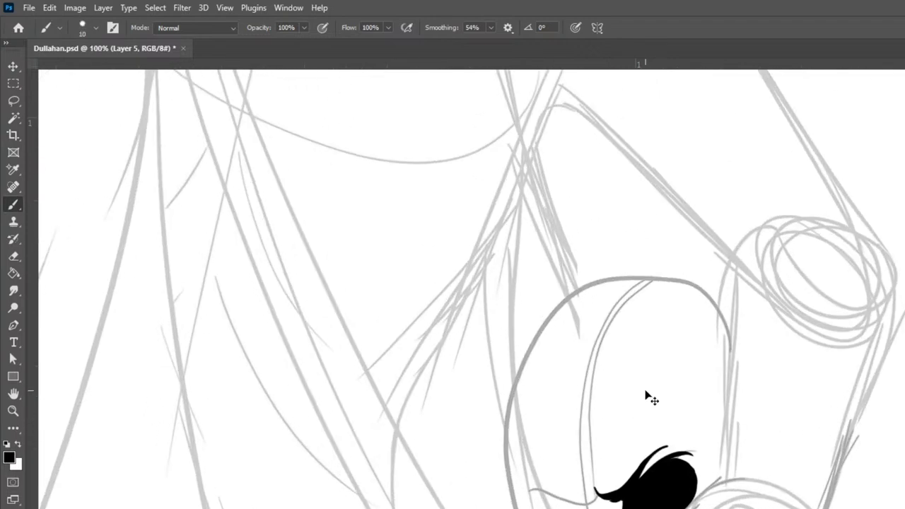
{"action": "key", "text": "ctrl+plus"}
{"action": "left_click_drag", "start_coordinate": [872, 491], "coordinate": [808, 256]}
{"action": "key", "text": "bracketleft"}
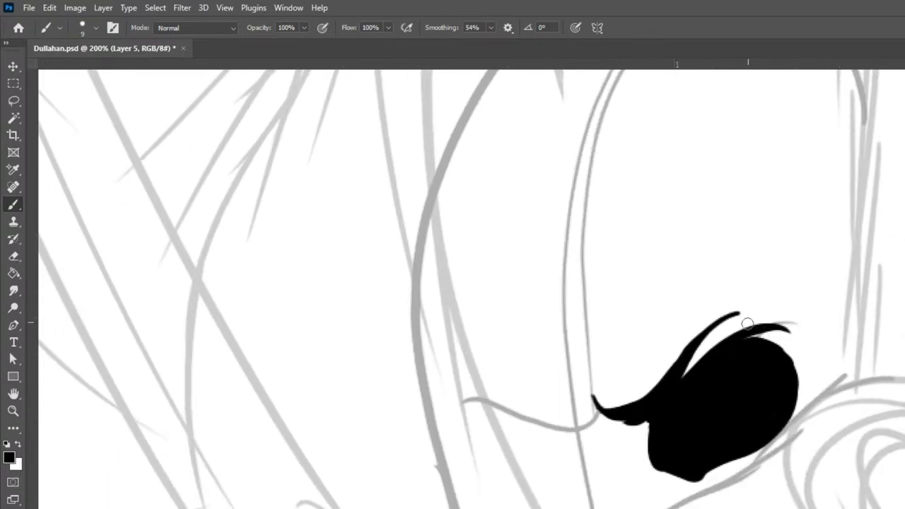
{"action": "left_click_drag", "start_coordinate": [754, 329], "coordinate": [771, 323]}
{"action": "key", "text": "bracketleft"}
{"action": "key", "text": "bracketleft"}
{"action": "mouse_move", "coordinate": [741, 345]}
{"action": "left_mouse_down"}
{"action": "mouse_move", "coordinate": [781, 364]}
{"action": "mouse_move", "coordinate": [790, 404]}
{"action": "left_mouse_up"}
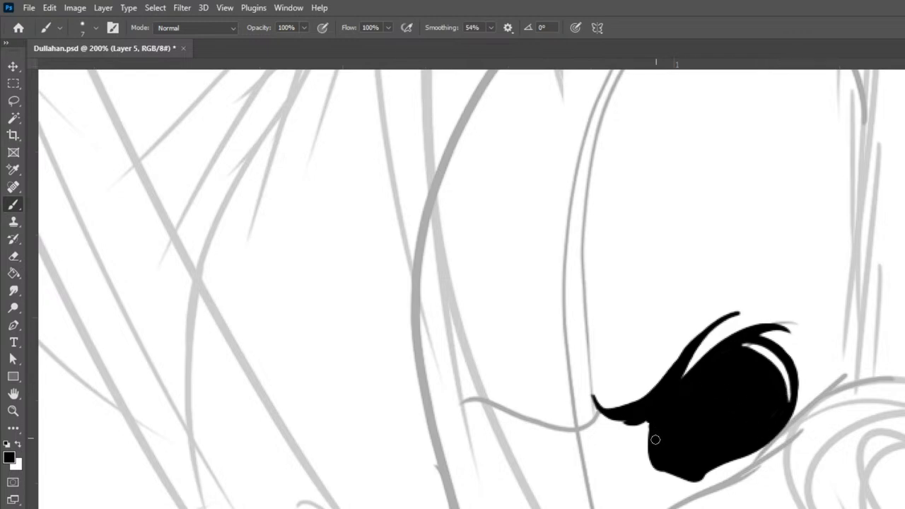
Add a white sliver and dot at the right socket's inner edge, and reshape the brow's inner tip
{"action": "left_click_drag", "start_coordinate": [656, 448], "coordinate": [662, 408]}
{"action": "left_click", "coordinate": [664, 457]}
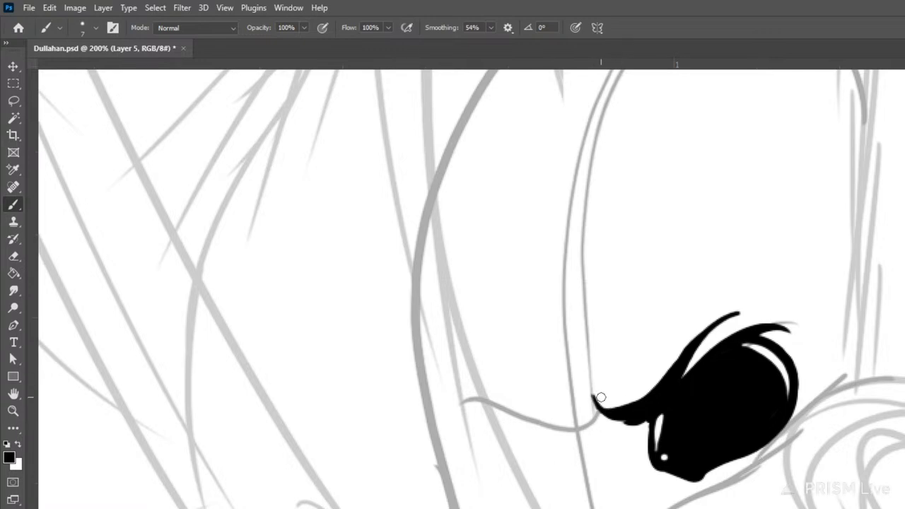
{"action": "key", "text": "ctrl+z"}
{"action": "mouse_move", "coordinate": [601, 391]}
{"action": "left_mouse_down"}
{"action": "mouse_move", "coordinate": [621, 424]}
{"action": "mouse_move", "coordinate": [601, 395]}
{"action": "mouse_move", "coordinate": [605, 406]}
{"action": "left_mouse_up"}
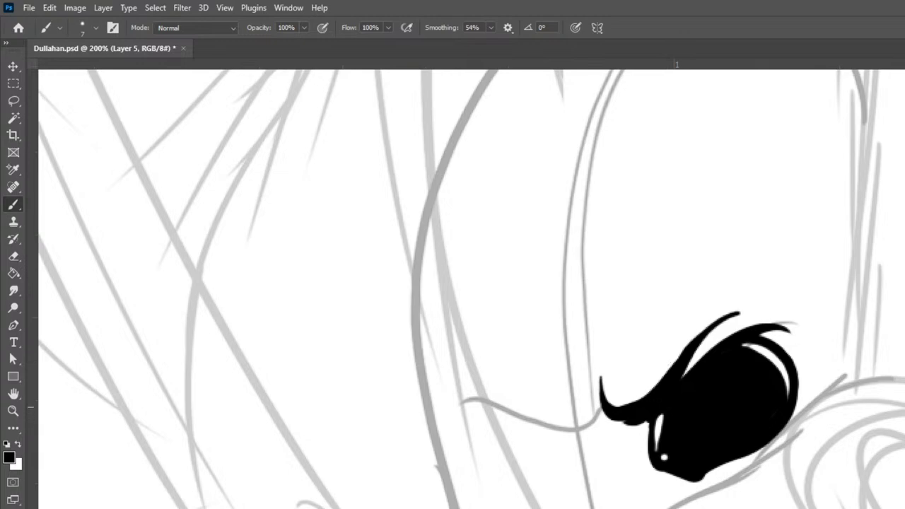
Ink the short angled contour of the skull's temple beside the left eye socket
{"action": "left_click_drag", "start_coordinate": [785, 464], "coordinate": [900, 431]}
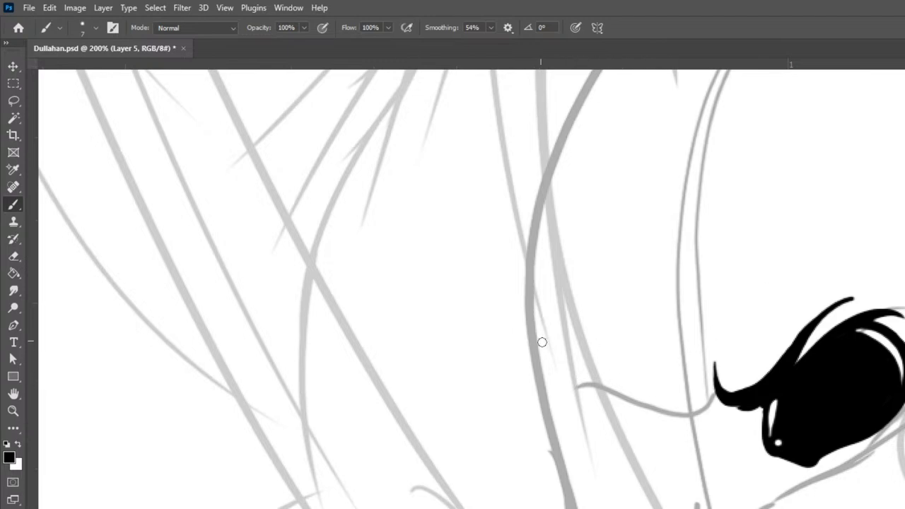
{"action": "left_click_drag", "start_coordinate": [545, 338], "coordinate": [535, 400]}
{"action": "mouse_move", "coordinate": [544, 330]}
{"action": "left_mouse_down"}
{"action": "mouse_move", "coordinate": [533, 410]}
{"action": "mouse_move", "coordinate": [551, 425]}
{"action": "left_mouse_up"}
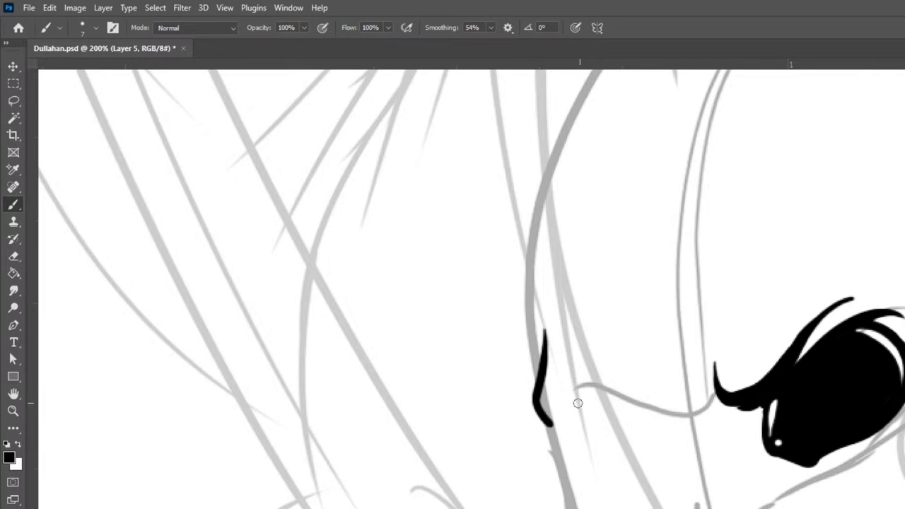
Ink the brow ridge over the left eye socket with an upward-curling inner end, and clean up its edges
{"action": "mouse_move", "coordinate": [561, 422]}
{"action": "left_mouse_down"}
{"action": "mouse_move", "coordinate": [559, 408]}
{"action": "mouse_move", "coordinate": [576, 400]}
{"action": "mouse_move", "coordinate": [599, 408]}
{"action": "mouse_move", "coordinate": [590, 400]}
{"action": "mouse_move", "coordinate": [631, 420]}
{"action": "mouse_move", "coordinate": [663, 417]}
{"action": "left_mouse_up"}
{"action": "key", "text": "ctrl+z"}
{"action": "left_click_drag", "start_coordinate": [563, 390], "coordinate": [641, 412]}
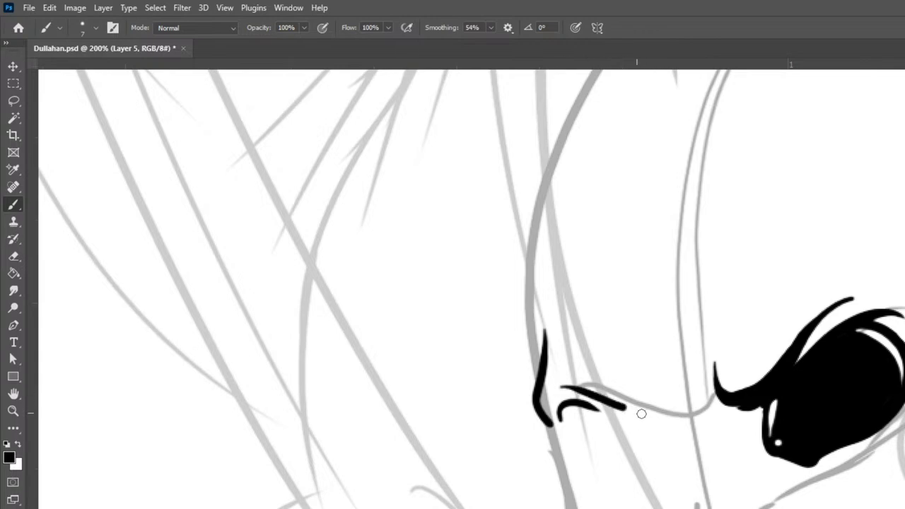
{"action": "mouse_move", "coordinate": [588, 392]}
{"action": "left_mouse_down"}
{"action": "mouse_move", "coordinate": [650, 409]}
{"action": "mouse_move", "coordinate": [662, 404]}
{"action": "mouse_move", "coordinate": [656, 365]}
{"action": "left_mouse_up"}
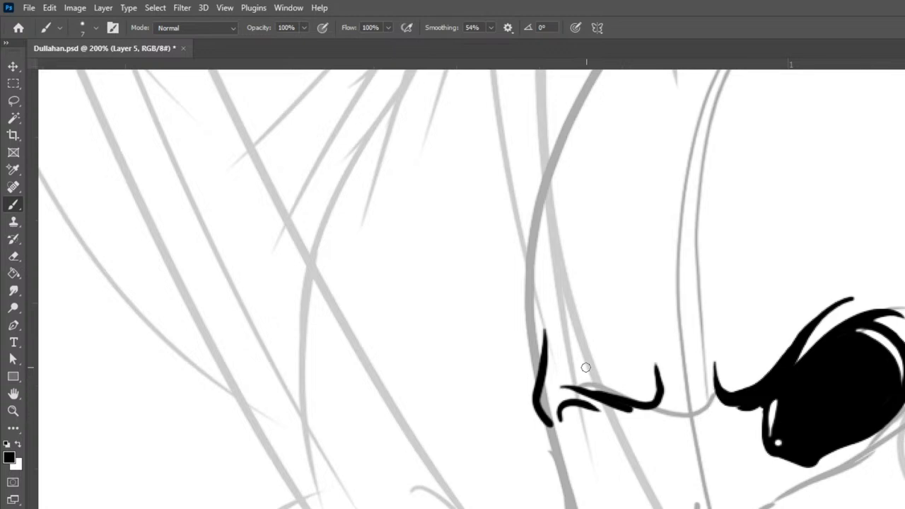
{"action": "mouse_move", "coordinate": [589, 387]}
{"action": "left_mouse_down"}
{"action": "mouse_move", "coordinate": [639, 405]}
{"action": "mouse_move", "coordinate": [654, 403]}
{"action": "mouse_move", "coordinate": [659, 385]}
{"action": "left_mouse_up"}
{"action": "mouse_move", "coordinate": [623, 410]}
{"action": "left_mouse_down"}
{"action": "mouse_move", "coordinate": [657, 409]}
{"action": "mouse_move", "coordinate": [665, 388]}
{"action": "left_mouse_up"}
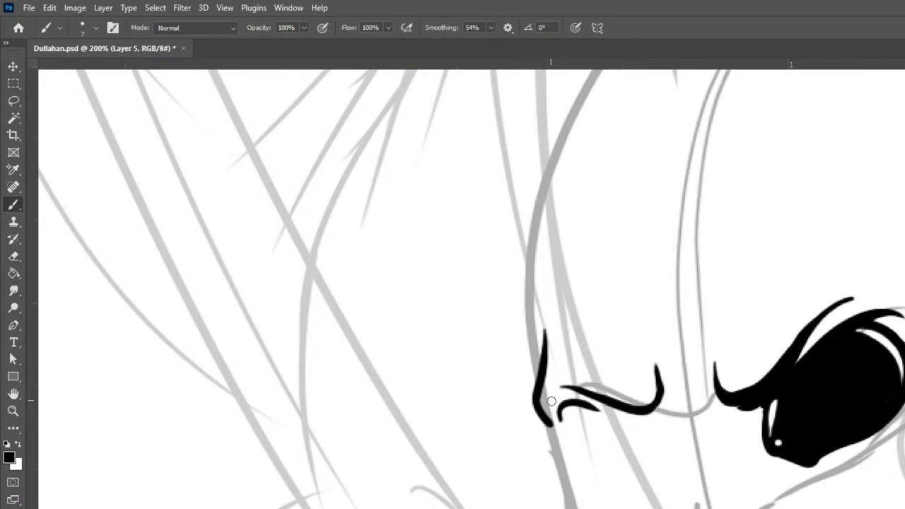
Thicken the outer half of the left brow ridge with additional curved strokes
{"action": "mouse_move", "coordinate": [552, 390]}
{"action": "left_mouse_down"}
{"action": "mouse_move", "coordinate": [578, 385]}
{"action": "mouse_move", "coordinate": [650, 401]}
{"action": "left_mouse_up"}
{"action": "mouse_move", "coordinate": [555, 401]}
{"action": "left_mouse_down"}
{"action": "mouse_move", "coordinate": [575, 385]}
{"action": "mouse_move", "coordinate": [625, 410]}
{"action": "left_mouse_up"}
{"action": "mouse_move", "coordinate": [558, 413]}
{"action": "left_mouse_down"}
{"action": "mouse_move", "coordinate": [588, 396]}
{"action": "mouse_move", "coordinate": [618, 414]}
{"action": "mouse_move", "coordinate": [566, 409]}
{"action": "mouse_move", "coordinate": [596, 404]}
{"action": "left_mouse_up"}
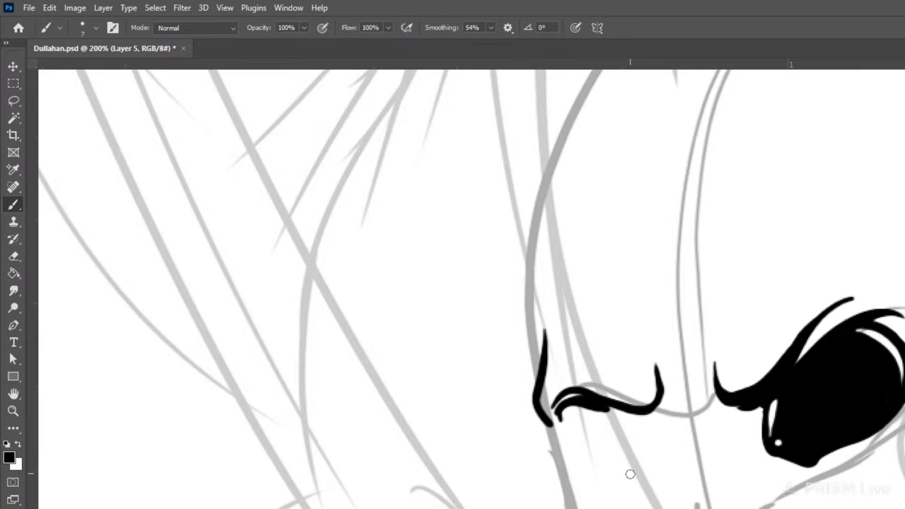
Ink the closed outline of the left eye socket below its brow ridge
{"action": "mouse_move", "coordinate": [595, 403]}
{"action": "left_mouse_down"}
{"action": "mouse_move", "coordinate": [648, 435]}
{"action": "mouse_move", "coordinate": [653, 487]}
{"action": "mouse_move", "coordinate": [648, 454]}
{"action": "mouse_move", "coordinate": [614, 492]}
{"action": "left_mouse_up"}
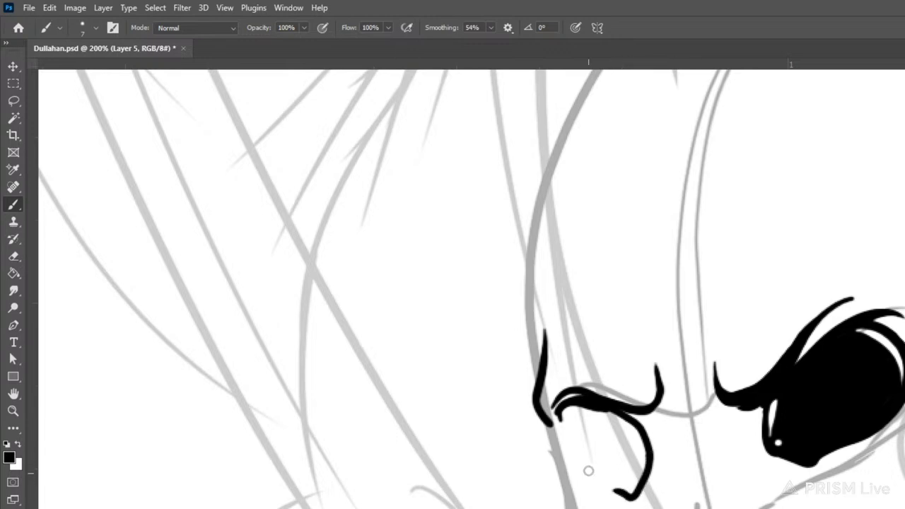
{"action": "mouse_move", "coordinate": [562, 408]}
{"action": "left_mouse_down"}
{"action": "mouse_move", "coordinate": [564, 466]}
{"action": "mouse_move", "coordinate": [581, 493]}
{"action": "left_mouse_up"}
{"action": "key", "text": "ctrl+z"}
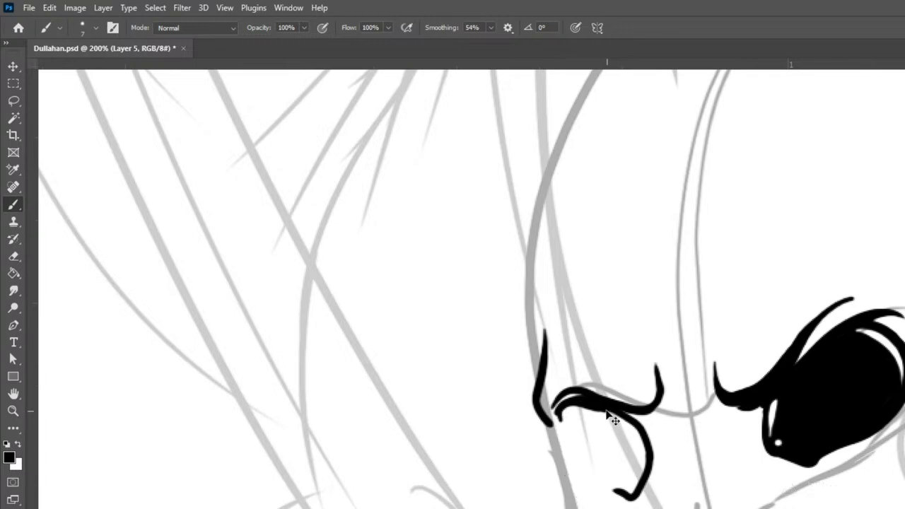
{"action": "mouse_move", "coordinate": [557, 414]}
{"action": "left_mouse_down"}
{"action": "mouse_move", "coordinate": [576, 486]}
{"action": "mouse_move", "coordinate": [601, 497]}
{"action": "mouse_move", "coordinate": [648, 484]}
{"action": "left_mouse_up"}
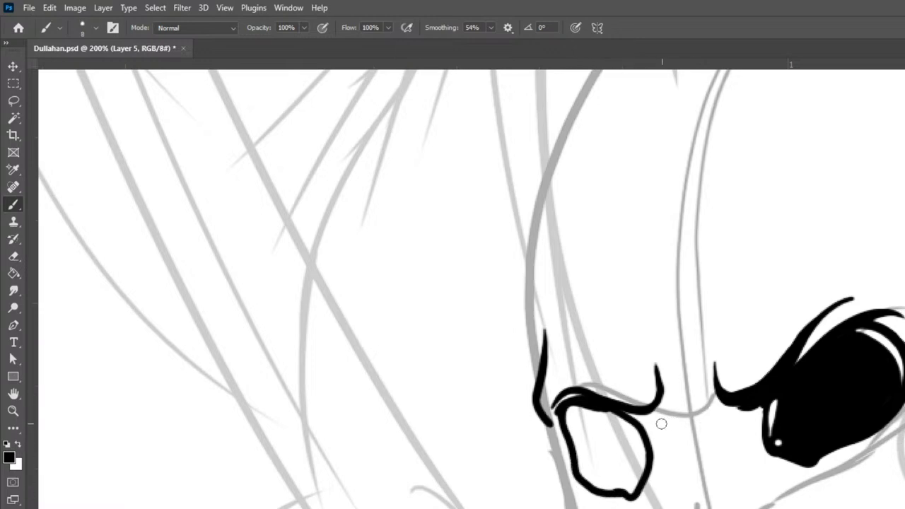
Fill the left eye socket solid black with the brush enlarged to 25 px
{"action": "key", "text": "bracketright"}
{"action": "key", "text": "bracketright"}
{"action": "key", "text": "bracketright"}
{"action": "key", "text": "bracketright"}
{"action": "key", "text": "bracketright"}
{"action": "key", "text": "bracketright"}
{"action": "key", "text": "bracketright"}
{"action": "mouse_move", "coordinate": [577, 419]}
{"action": "left_mouse_down"}
{"action": "mouse_move", "coordinate": [590, 482]}
{"action": "mouse_move", "coordinate": [637, 487]}
{"action": "mouse_move", "coordinate": [635, 432]}
{"action": "mouse_move", "coordinate": [576, 411]}
{"action": "mouse_move", "coordinate": [604, 468]}
{"action": "mouse_move", "coordinate": [633, 471]}
{"action": "mouse_move", "coordinate": [602, 421]}
{"action": "mouse_move", "coordinate": [593, 384]}
{"action": "left_mouse_up"}
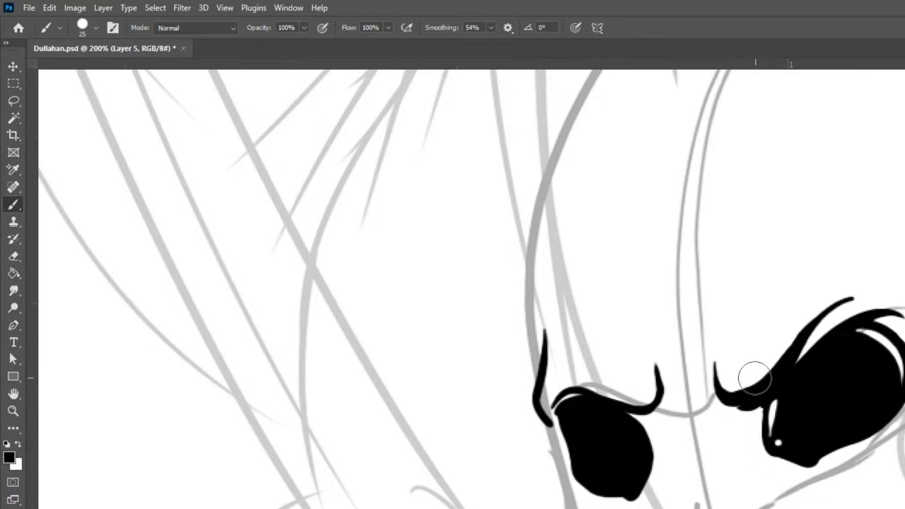
Reduce the brush to 8 px and add small pointed crease marks beneath the inner ends of both brows
{"action": "key", "text": "bracketleft"}
{"action": "key", "text": "bracketleft"}
{"action": "key", "text": "bracketleft"}
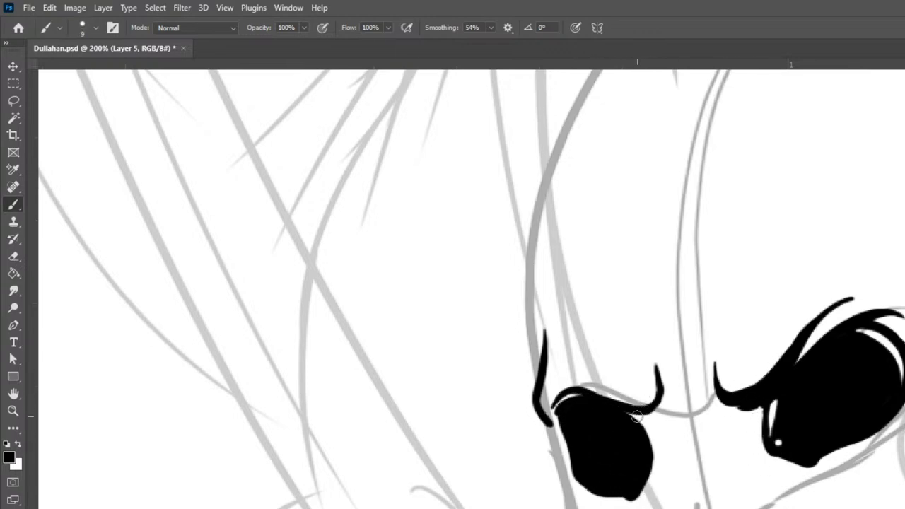
{"action": "left_click_drag", "start_coordinate": [631, 410], "coordinate": [660, 434]}
{"action": "mouse_move", "coordinate": [757, 398]}
{"action": "left_mouse_down"}
{"action": "mouse_move", "coordinate": [740, 406]}
{"action": "mouse_move", "coordinate": [744, 418]}
{"action": "left_mouse_up"}
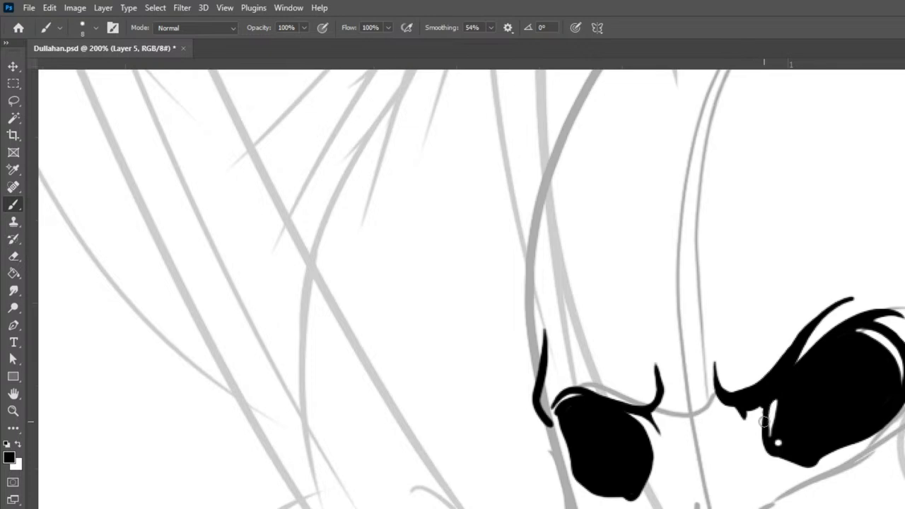
{"action": "left_click_drag", "start_coordinate": [749, 408], "coordinate": [744, 436]}
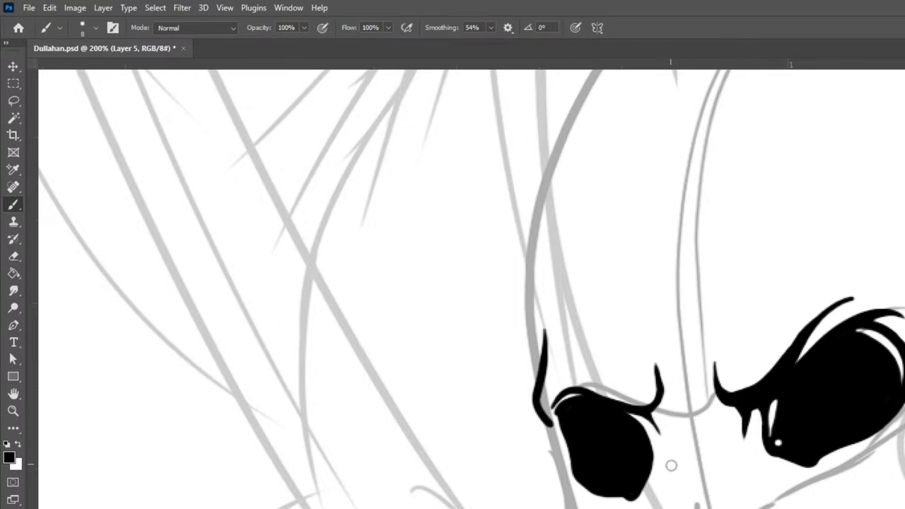
Add small accent marks beneath the inner brow creases and start the curved temple line outside the right eye socket
{"action": "left_click", "coordinate": [745, 457]}
{"action": "left_click_drag", "start_coordinate": [666, 458], "coordinate": [666, 470]}
{"action": "left_click_drag", "start_coordinate": [897, 247], "coordinate": [889, 225]}
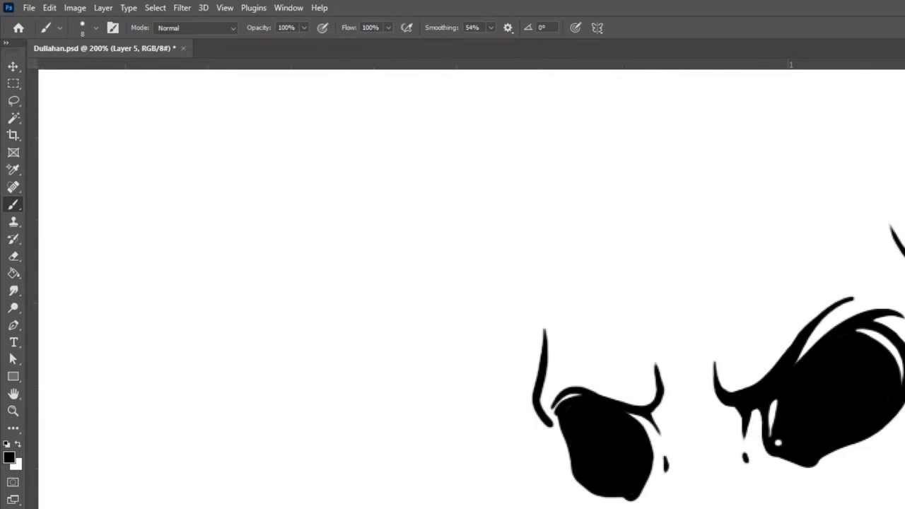
Ink the nasal cavity between the eye sockets as a solid black teardrop shape with a rounded upper end
{"action": "scroll", "coordinate": [746, 310], "scroll_direction": "down", "scroll_amount": 5}
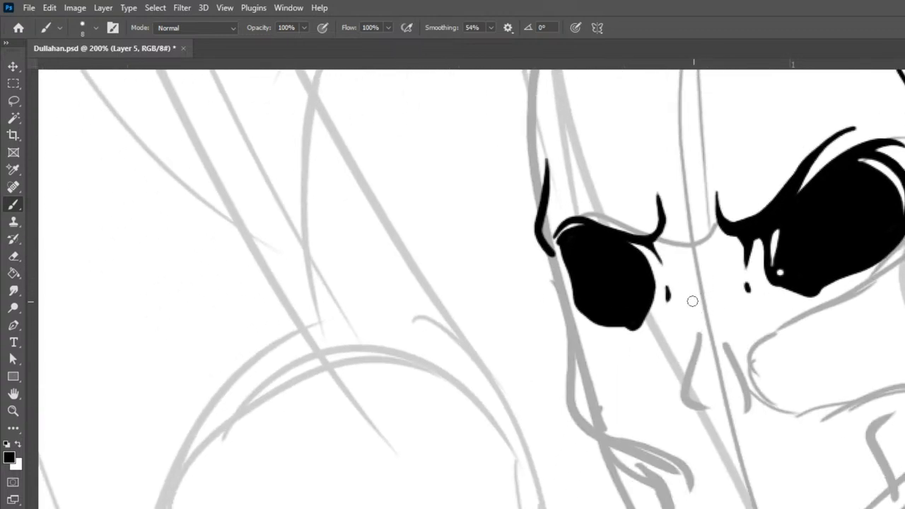
{"action": "mouse_move", "coordinate": [691, 301]}
{"action": "left_mouse_down"}
{"action": "mouse_move", "coordinate": [682, 389]}
{"action": "mouse_move", "coordinate": [728, 403]}
{"action": "mouse_move", "coordinate": [753, 373]}
{"action": "mouse_move", "coordinate": [708, 297]}
{"action": "mouse_move", "coordinate": [694, 295]}
{"action": "mouse_move", "coordinate": [686, 396]}
{"action": "left_mouse_up"}
{"action": "mouse_move", "coordinate": [704, 310]}
{"action": "left_mouse_down"}
{"action": "mouse_move", "coordinate": [696, 391]}
{"action": "mouse_move", "coordinate": [730, 399]}
{"action": "mouse_move", "coordinate": [749, 370]}
{"action": "mouse_move", "coordinate": [702, 296]}
{"action": "mouse_move", "coordinate": [698, 369]}
{"action": "mouse_move", "coordinate": [723, 396]}
{"action": "mouse_move", "coordinate": [734, 352]}
{"action": "mouse_move", "coordinate": [706, 306]}
{"action": "mouse_move", "coordinate": [699, 351]}
{"action": "mouse_move", "coordinate": [727, 391]}
{"action": "mouse_move", "coordinate": [707, 316]}
{"action": "mouse_move", "coordinate": [701, 326]}
{"action": "mouse_move", "coordinate": [727, 390]}
{"action": "mouse_move", "coordinate": [708, 326]}
{"action": "mouse_move", "coordinate": [717, 390]}
{"action": "mouse_move", "coordinate": [699, 370]}
{"action": "mouse_move", "coordinate": [718, 385]}
{"action": "mouse_move", "coordinate": [691, 380]}
{"action": "mouse_move", "coordinate": [701, 395]}
{"action": "mouse_move", "coordinate": [727, 390]}
{"action": "mouse_move", "coordinate": [740, 366]}
{"action": "mouse_move", "coordinate": [734, 349]}
{"action": "mouse_move", "coordinate": [739, 379]}
{"action": "left_mouse_up"}
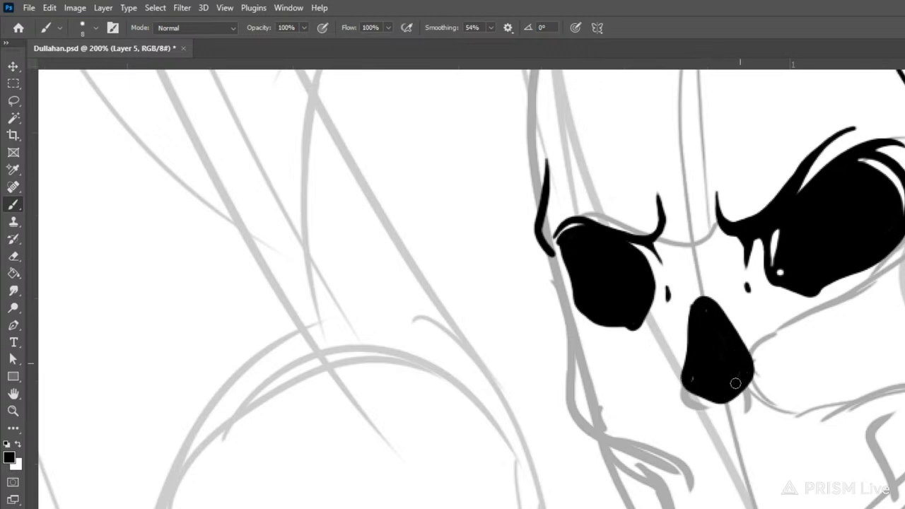
{"action": "left_click_drag", "start_coordinate": [697, 301], "coordinate": [712, 303]}
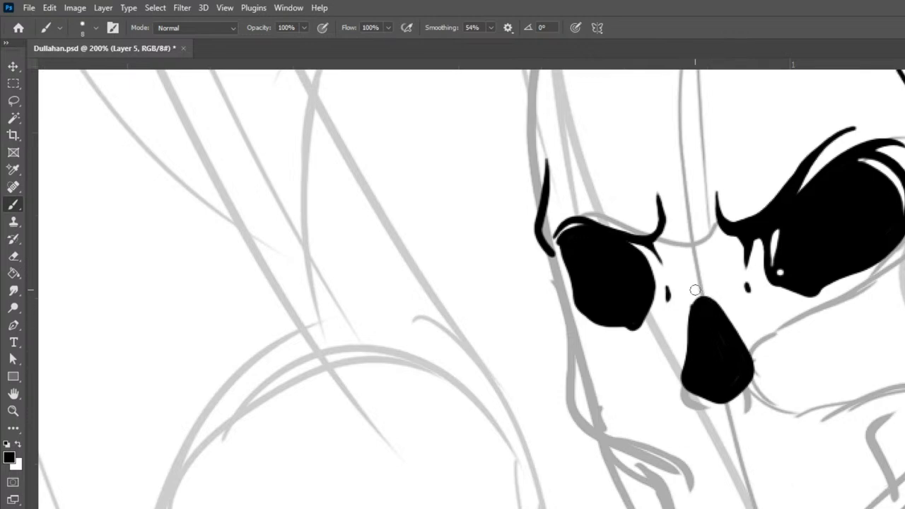
Carve a notch into the upper end of the nasal cavity and a white sliver along its left inner edge
{"action": "mouse_move", "coordinate": [687, 310]}
{"action": "left_mouse_down"}
{"action": "mouse_move", "coordinate": [697, 301]}
{"action": "mouse_move", "coordinate": [705, 317]}
{"action": "mouse_move", "coordinate": [722, 296]}
{"action": "left_mouse_up"}
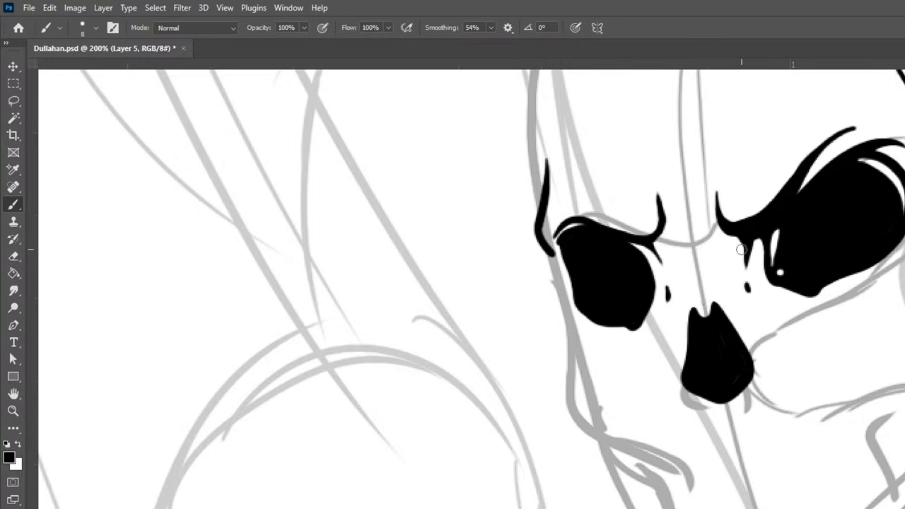
{"action": "mouse_move", "coordinate": [695, 330]}
{"action": "left_mouse_down"}
{"action": "mouse_move", "coordinate": [689, 390]}
{"action": "mouse_move", "coordinate": [693, 302]}
{"action": "left_mouse_up"}
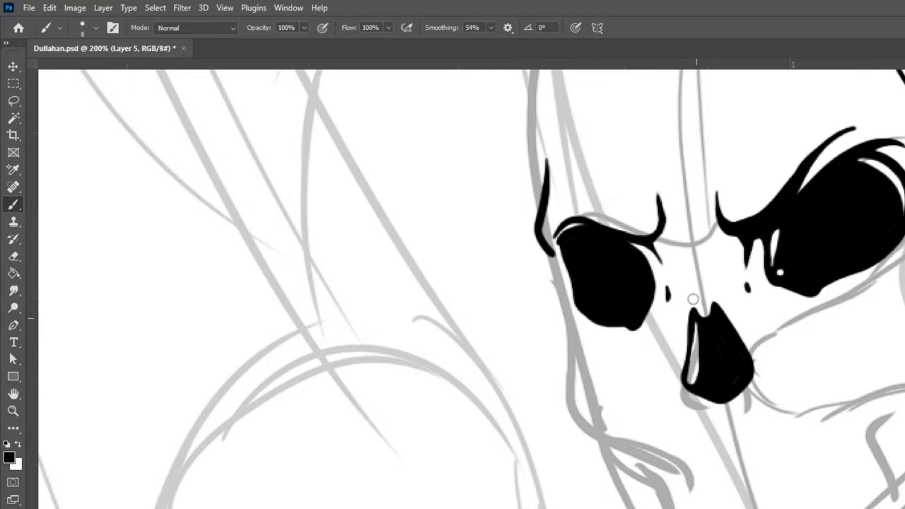
{"action": "mouse_move", "coordinate": [692, 375]}
{"action": "left_mouse_down"}
{"action": "mouse_move", "coordinate": [690, 386]}
{"action": "mouse_move", "coordinate": [698, 372]}
{"action": "mouse_move", "coordinate": [721, 402]}
{"action": "mouse_move", "coordinate": [707, 393]}
{"action": "left_mouse_up"}
Ink the left cheekbone contour from the brow down to the upper jaw, adding small creases beside the eye socket and nose
{"action": "mouse_move", "coordinate": [541, 205]}
{"action": "left_mouse_down"}
{"action": "mouse_move", "coordinate": [546, 161]}
{"action": "mouse_move", "coordinate": [538, 247]}
{"action": "mouse_move", "coordinate": [562, 317]}
{"action": "mouse_move", "coordinate": [551, 357]}
{"action": "mouse_move", "coordinate": [574, 378]}
{"action": "left_mouse_up"}
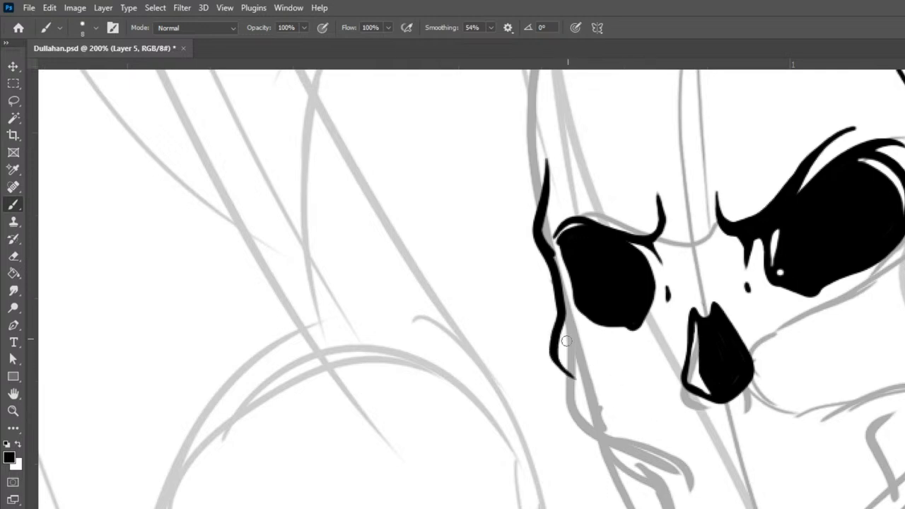
{"action": "mouse_move", "coordinate": [557, 326]}
{"action": "left_mouse_down"}
{"action": "mouse_move", "coordinate": [563, 357]}
{"action": "mouse_move", "coordinate": [550, 346]}
{"action": "mouse_move", "coordinate": [558, 401]}
{"action": "mouse_move", "coordinate": [597, 441]}
{"action": "mouse_move", "coordinate": [659, 454]}
{"action": "mouse_move", "coordinate": [673, 485]}
{"action": "left_mouse_up"}
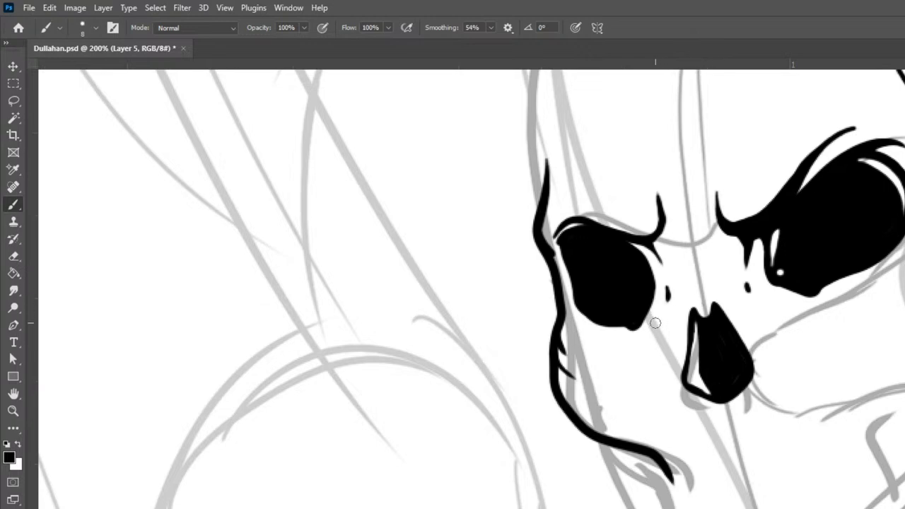
{"action": "left_click_drag", "start_coordinate": [651, 330], "coordinate": [657, 319]}
{"action": "mouse_move", "coordinate": [610, 437]}
{"action": "left_mouse_down"}
{"action": "mouse_move", "coordinate": [623, 438]}
{"action": "mouse_move", "coordinate": [645, 419]}
{"action": "left_mouse_up"}
{"action": "mouse_move", "coordinate": [672, 349]}
{"action": "left_mouse_down"}
{"action": "mouse_move", "coordinate": [670, 400]}
{"action": "mouse_move", "coordinate": [702, 414]}
{"action": "left_mouse_up"}
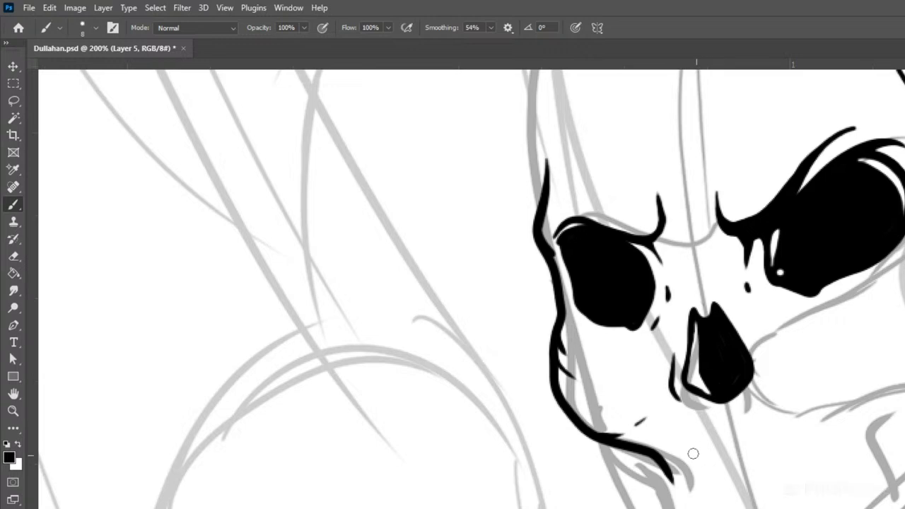
Ink the left edge of the upper jaw and a row of three rounded front teeth beside it
{"action": "mouse_move", "coordinate": [664, 472]}
{"action": "left_mouse_down"}
{"action": "mouse_move", "coordinate": [673, 502]}
{"action": "mouse_move", "coordinate": [665, 472]}
{"action": "mouse_move", "coordinate": [669, 495]}
{"action": "mouse_move", "coordinate": [691, 506]}
{"action": "mouse_move", "coordinate": [676, 481]}
{"action": "left_mouse_up"}
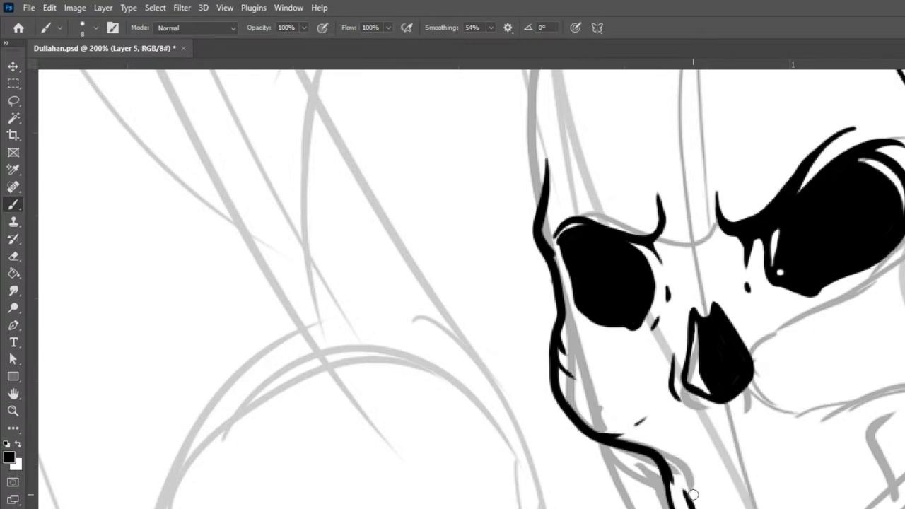
{"action": "mouse_move", "coordinate": [691, 505]}
{"action": "left_mouse_down"}
{"action": "mouse_move", "coordinate": [705, 473]}
{"action": "mouse_move", "coordinate": [718, 506]}
{"action": "left_mouse_up"}
{"action": "left_click_drag", "start_coordinate": [702, 480], "coordinate": [718, 506]}
{"action": "mouse_move", "coordinate": [714, 480]}
{"action": "left_mouse_down"}
{"action": "mouse_move", "coordinate": [734, 503]}
{"action": "mouse_move", "coordinate": [713, 502]}
{"action": "left_mouse_up"}
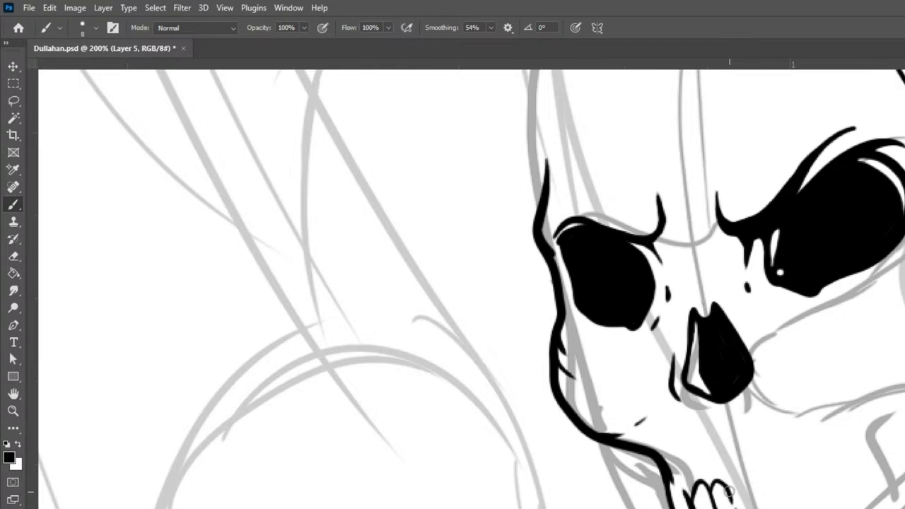
{"action": "mouse_move", "coordinate": [741, 481]}
{"action": "left_mouse_down"}
{"action": "mouse_move", "coordinate": [756, 499]}
{"action": "mouse_move", "coordinate": [735, 506]}
{"action": "left_mouse_up"}
{"action": "mouse_move", "coordinate": [738, 486]}
{"action": "left_mouse_down"}
{"action": "mouse_move", "coordinate": [752, 506]}
{"action": "mouse_move", "coordinate": [737, 506]}
{"action": "left_mouse_up"}
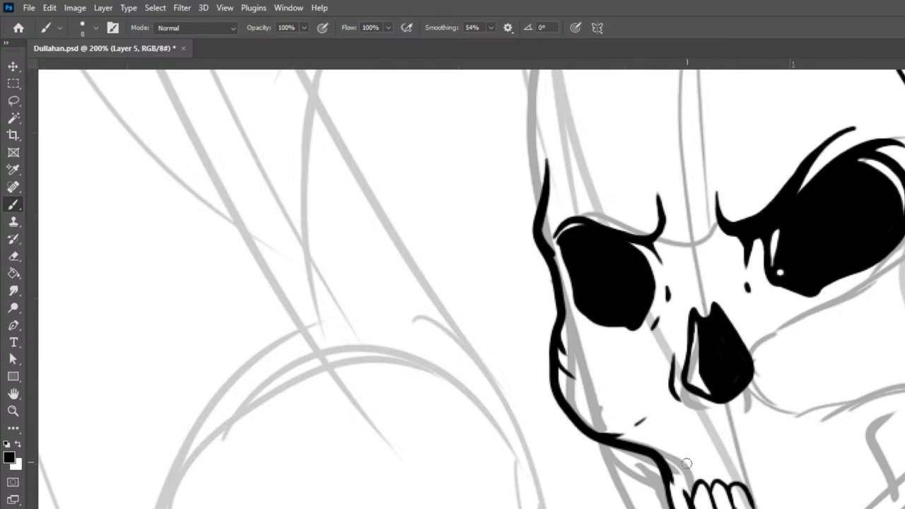
Add thin crease lines and small dots above the teeth, plus short wrinkles on the lower left cheek
{"action": "mouse_move", "coordinate": [684, 470]}
{"action": "left_mouse_down"}
{"action": "mouse_move", "coordinate": [677, 409]}
{"action": "mouse_move", "coordinate": [702, 470]}
{"action": "left_mouse_up"}
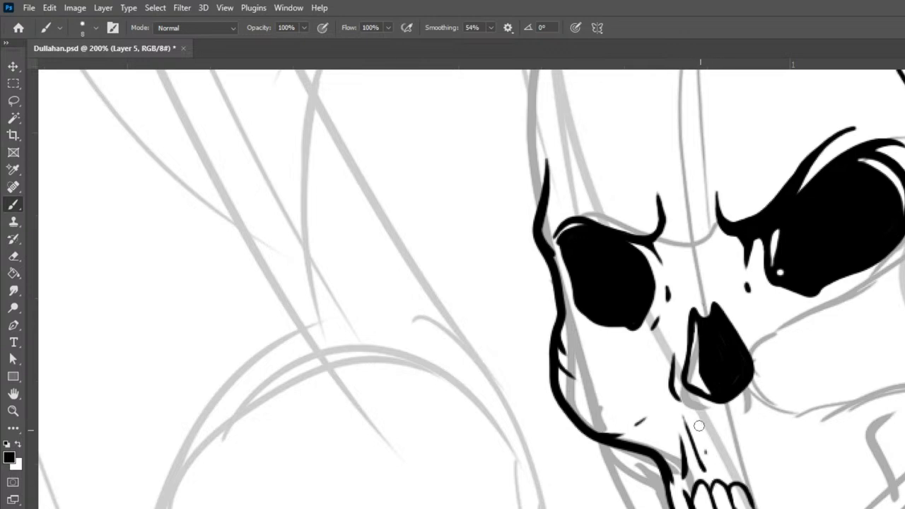
{"action": "mouse_move", "coordinate": [687, 403]}
{"action": "left_mouse_down"}
{"action": "mouse_move", "coordinate": [700, 410]}
{"action": "mouse_move", "coordinate": [711, 456]}
{"action": "left_mouse_up"}
{"action": "left_click", "coordinate": [700, 463]}
{"action": "left_click", "coordinate": [703, 471]}
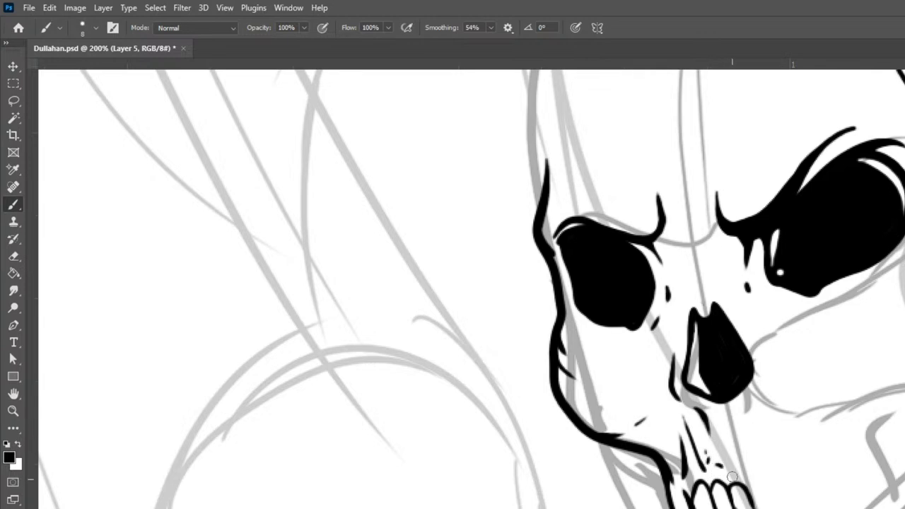
{"action": "mouse_move", "coordinate": [723, 454]}
{"action": "left_mouse_down"}
{"action": "mouse_move", "coordinate": [712, 401]}
{"action": "mouse_move", "coordinate": [712, 425]}
{"action": "left_mouse_up"}
{"action": "mouse_move", "coordinate": [641, 436]}
{"action": "left_mouse_down"}
{"action": "mouse_move", "coordinate": [671, 455]}
{"action": "mouse_move", "coordinate": [667, 427]}
{"action": "left_mouse_up"}
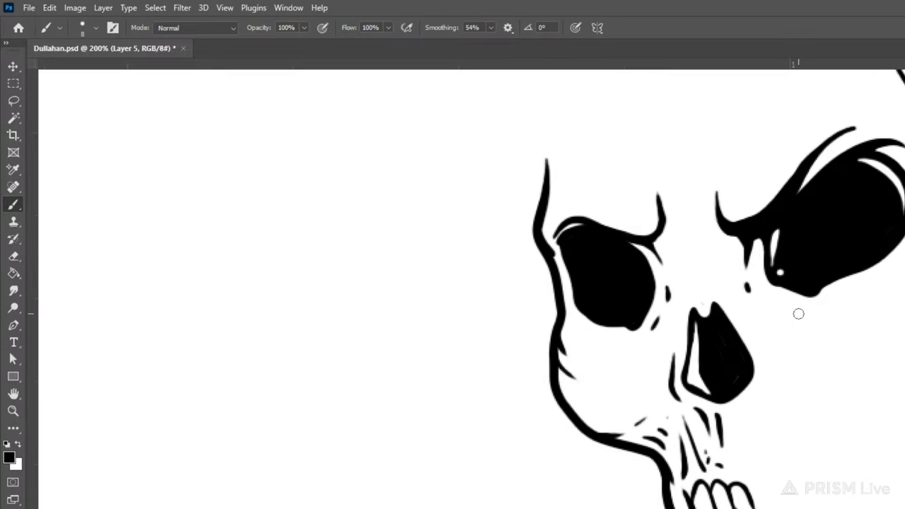
Check the inked skull with the sketch hidden, and fade the sketch on Layer 4 to a lighter grey
{"action": "key", "text": "ctrl+minus"}
{"action": "key", "text": "ctrl+minus"}
{"action": "key", "text": "ctrl+minus"}
{"action": "key", "text": "ctrl+minus"}
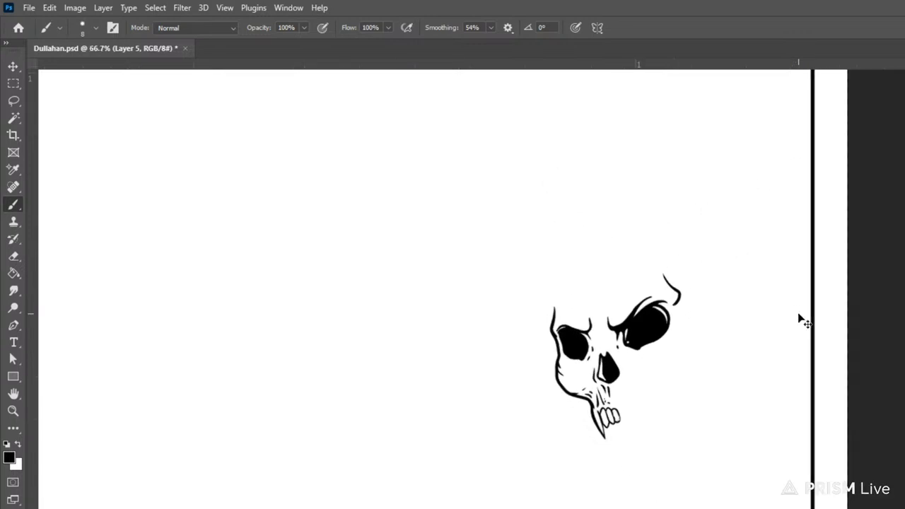
{"action": "key", "text": "ctrl+plus"}
{"action": "key", "text": "ctrl+plus"}
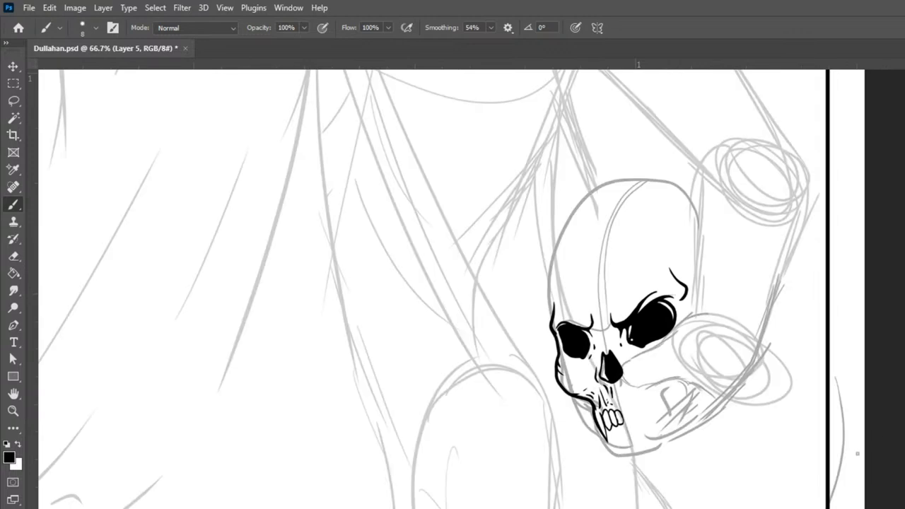
{"action": "left_click_drag", "start_coordinate": [804, 386], "coordinate": [853, 417]}
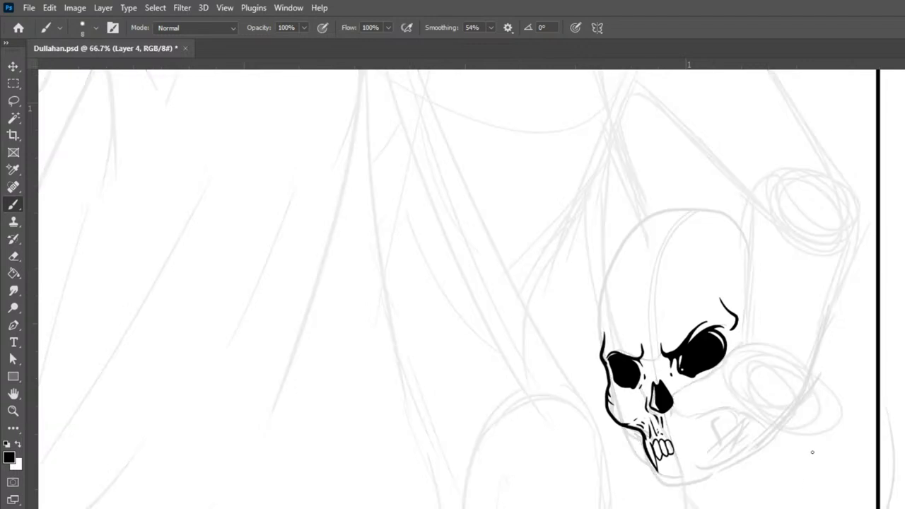
{"action": "left_click_drag", "start_coordinate": [783, 426], "coordinate": [798, 484]}
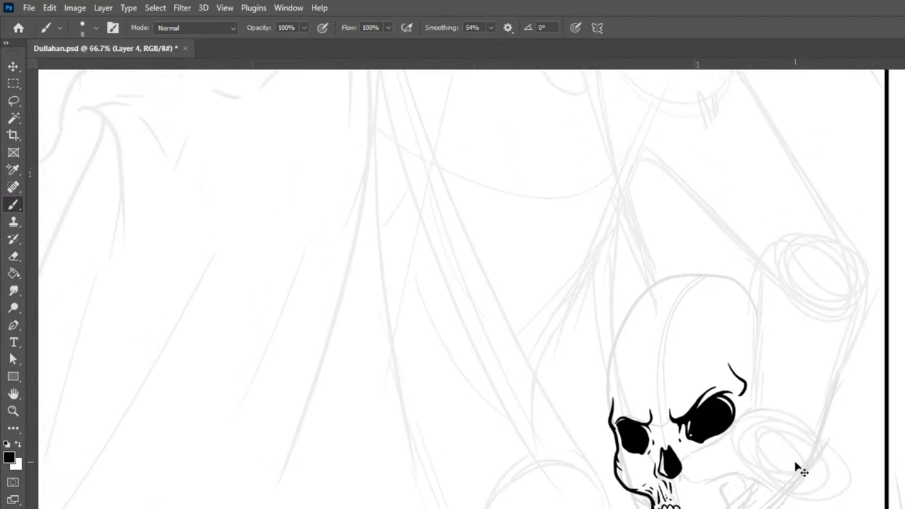
Ink two slanted frown creases on the forehead above the inner ends of the brows on Layer 5
{"action": "key", "text": "ctrl+plus"}
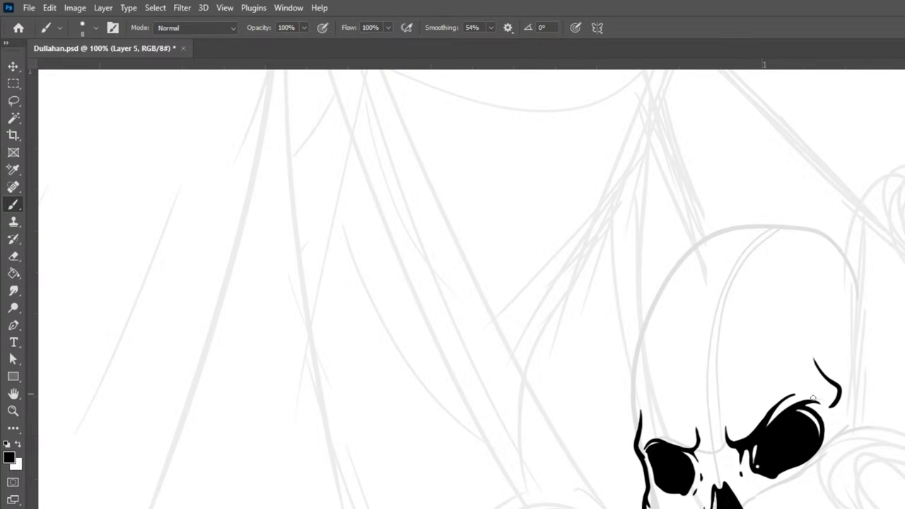
{"action": "left_click_drag", "start_coordinate": [744, 392], "coordinate": [749, 355]}
{"action": "left_click_drag", "start_coordinate": [682, 406], "coordinate": [674, 376]}
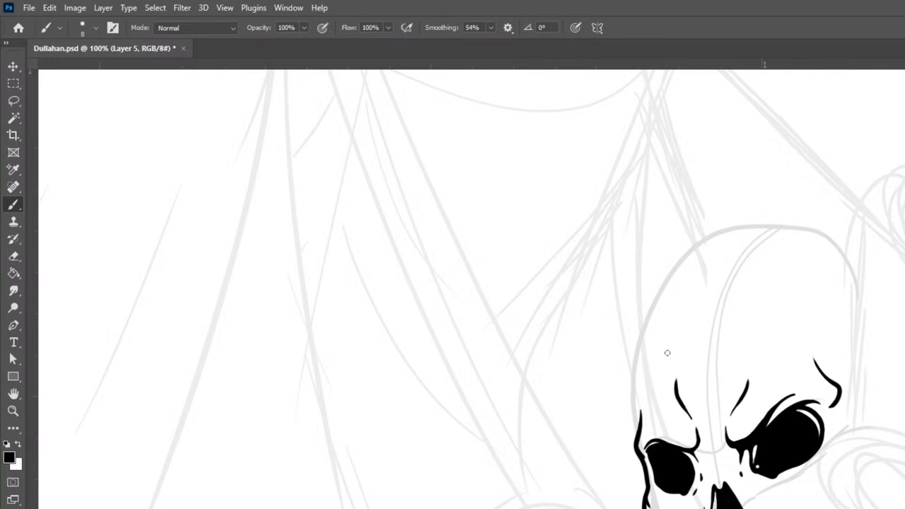
{"action": "mouse_move", "coordinate": [638, 414]}
{"action": "left_mouse_down"}
{"action": "mouse_move", "coordinate": [636, 375]}
{"action": "mouse_move", "coordinate": [652, 321]}
{"action": "mouse_move", "coordinate": [663, 298]}
{"action": "mouse_move", "coordinate": [709, 260]}
{"action": "left_mouse_up"}
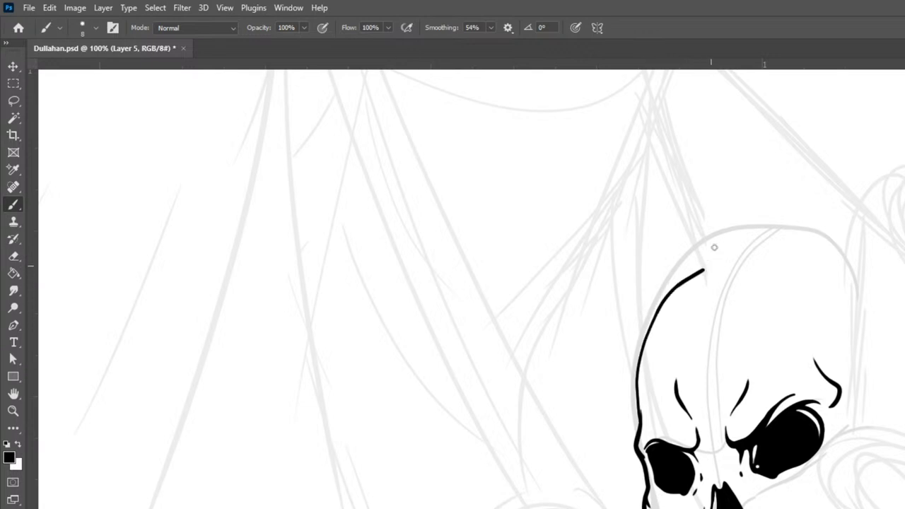
{"action": "key", "text": "ctrl+z"}
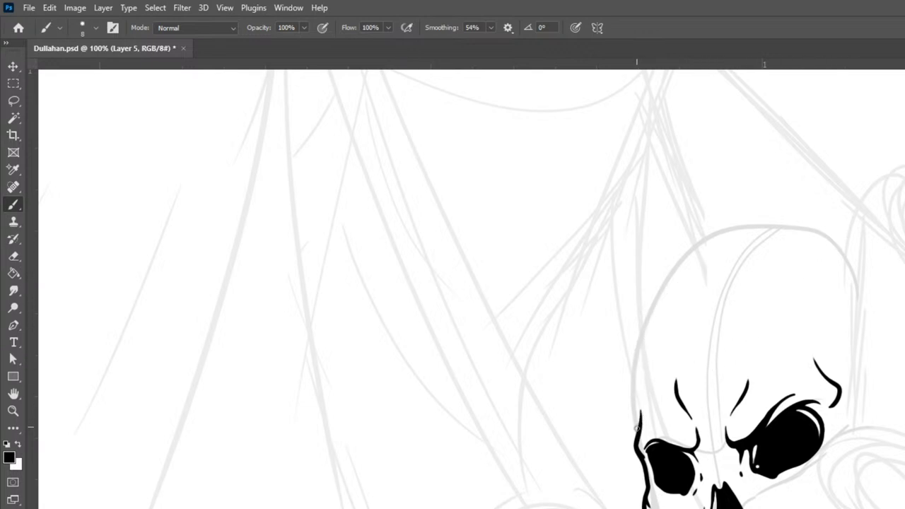
{"action": "mouse_move", "coordinate": [639, 427]}
{"action": "left_mouse_down"}
{"action": "mouse_move", "coordinate": [632, 395]}
{"action": "mouse_move", "coordinate": [639, 331]}
{"action": "mouse_move", "coordinate": [672, 282]}
{"action": "mouse_move", "coordinate": [758, 240]}
{"action": "left_mouse_up"}
{"action": "key", "text": "ctrl+z"}
Ink the cranium outline in one arc from the left temple over the crown, and delete its excess right end using a lasso selection
{"action": "mouse_move", "coordinate": [635, 400]}
{"action": "left_mouse_down"}
{"action": "mouse_move", "coordinate": [643, 327]}
{"action": "mouse_move", "coordinate": [687, 276]}
{"action": "mouse_move", "coordinate": [763, 258]}
{"action": "mouse_move", "coordinate": [818, 263]}
{"action": "mouse_move", "coordinate": [862, 291]}
{"action": "mouse_move", "coordinate": [895, 342]}
{"action": "mouse_move", "coordinate": [897, 383]}
{"action": "left_mouse_up"}
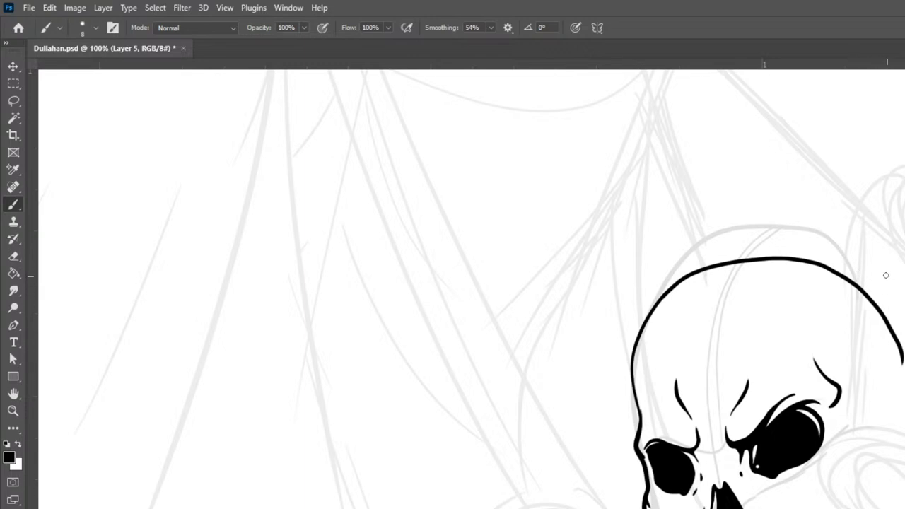
{"action": "key", "text": "l"}
{"action": "mouse_move", "coordinate": [862, 262]}
{"action": "left_mouse_down"}
{"action": "mouse_move", "coordinate": [883, 373]}
{"action": "mouse_move", "coordinate": [901, 251]}
{"action": "left_mouse_up"}
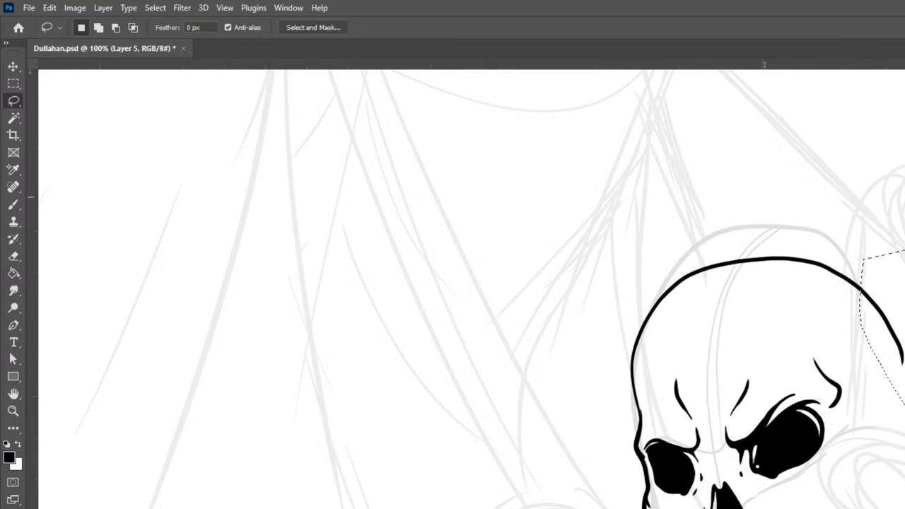
{"action": "key", "text": "Delete"}
{"action": "key", "text": "ctrl+d"}
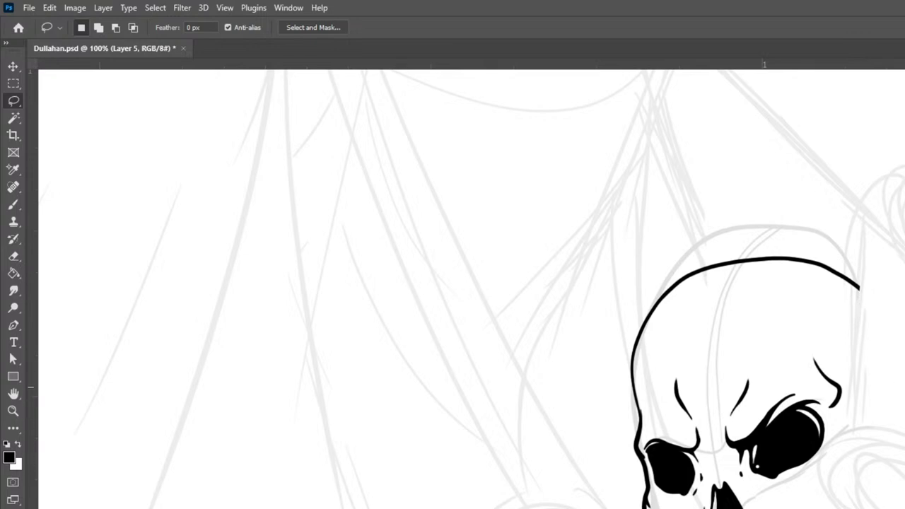
{"action": "scroll", "coordinate": [467, 290], "scroll_direction": "up", "scroll_amount": 3}
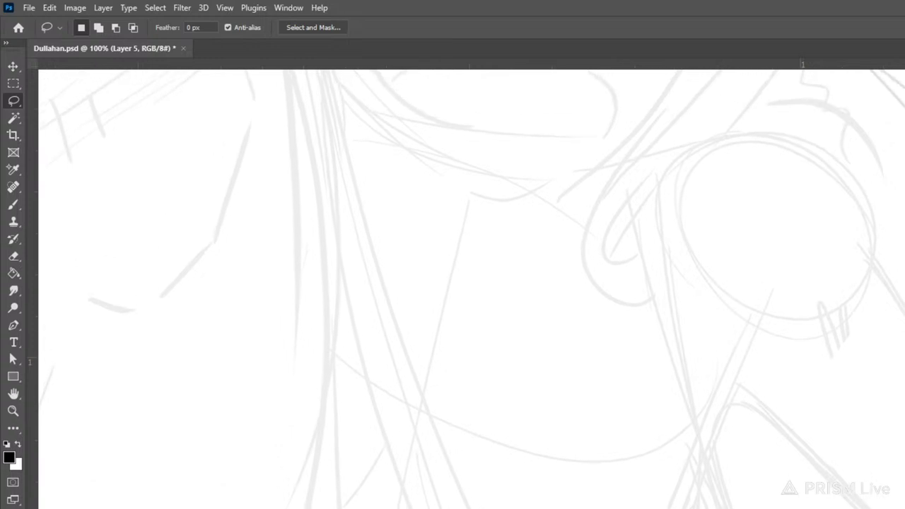
{"action": "scroll", "coordinate": [472, 290], "scroll_direction": "down", "scroll_amount": 5}
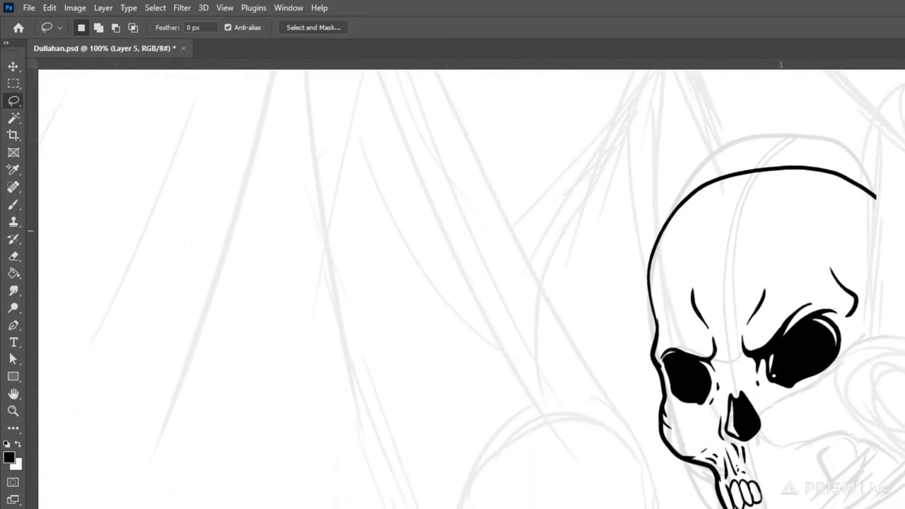
{"action": "scroll", "coordinate": [472, 290], "scroll_direction": "down", "scroll_amount": 1}
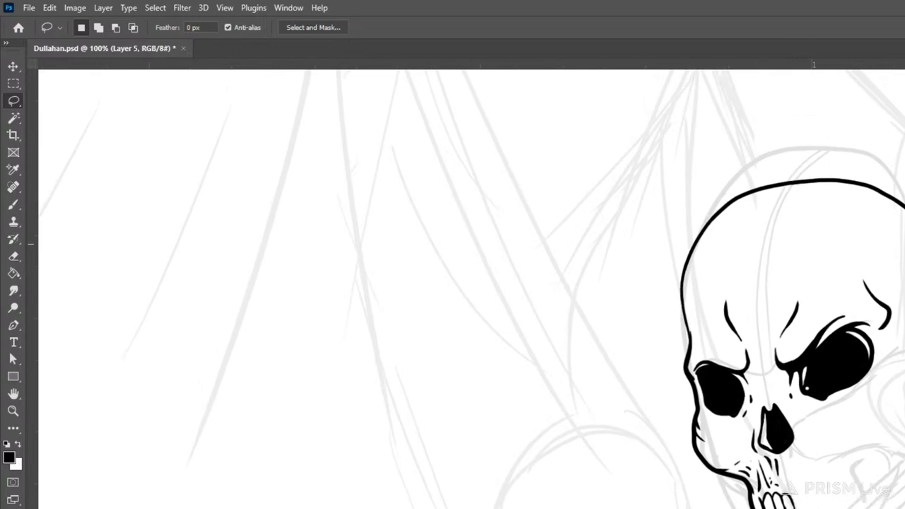
{"action": "scroll", "coordinate": [472, 290], "scroll_direction": "up", "scroll_amount": 6}
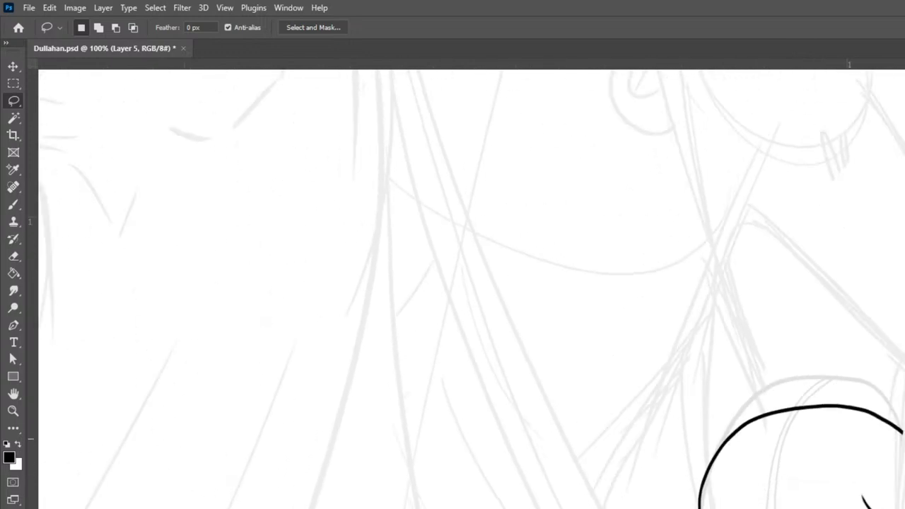
Enlarge the brush to 10 px and ink the upper eyelid of the horse's eye with two curved strokes
{"action": "key", "text": "ctrl+minus"}
{"action": "key", "text": "ctrl+minus"}
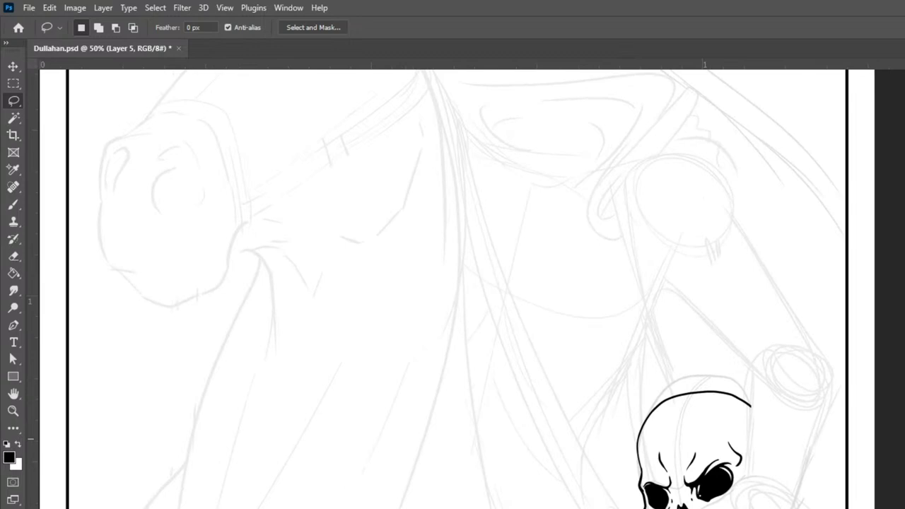
{"action": "left_click_drag", "start_coordinate": [751, 313], "coordinate": [901, 494]}
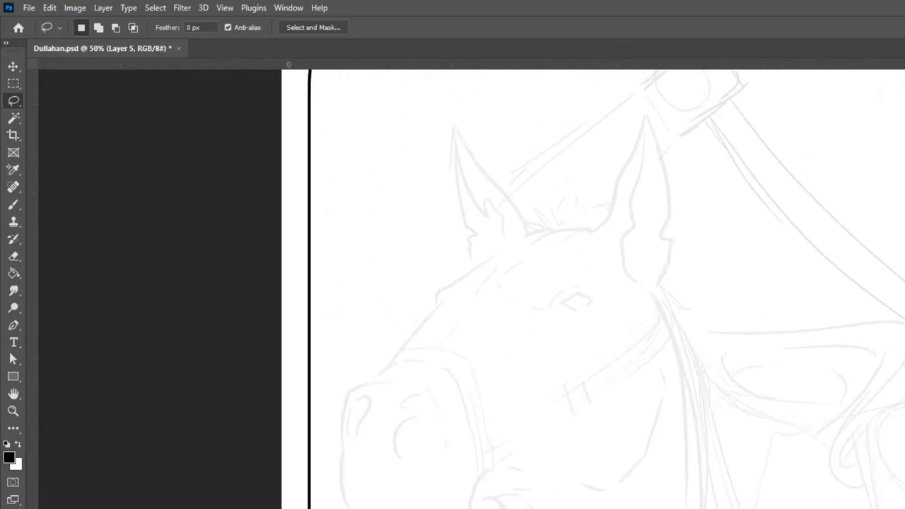
{"action": "key", "text": "ctrl+plus"}
{"action": "key", "text": "ctrl+plus"}
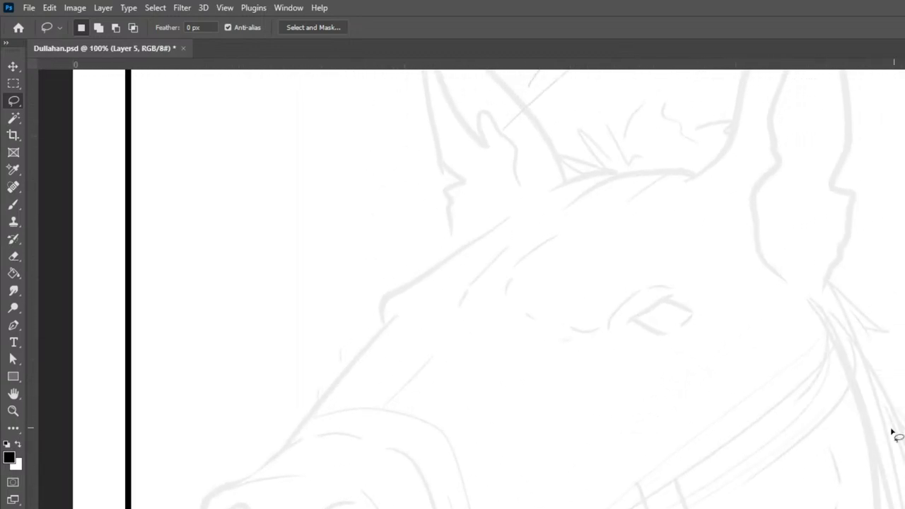
{"action": "key", "text": "b"}
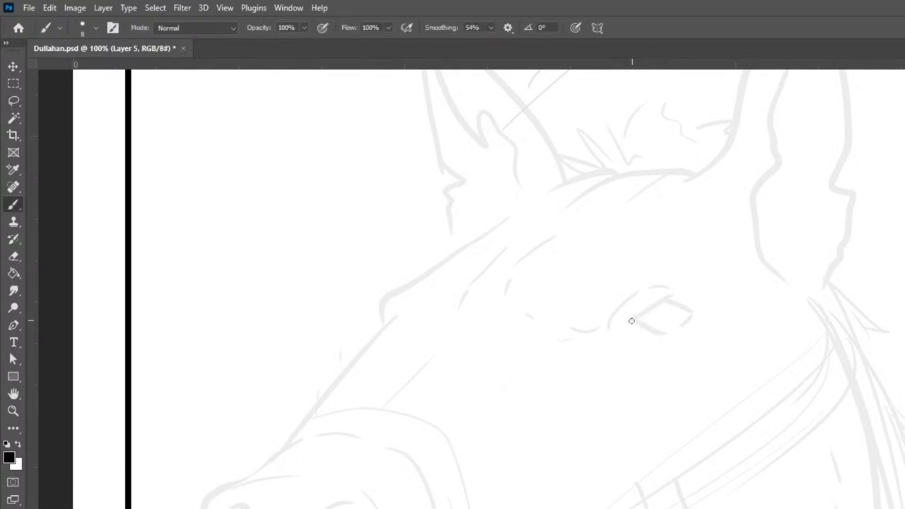
{"action": "key", "text": "bracketright"}
{"action": "key", "text": "bracketright"}
{"action": "mouse_move", "coordinate": [623, 323]}
{"action": "left_mouse_down"}
{"action": "mouse_move", "coordinate": [664, 297]}
{"action": "mouse_move", "coordinate": [697, 315]}
{"action": "left_mouse_up"}
{"action": "mouse_move", "coordinate": [643, 314]}
{"action": "left_mouse_down"}
{"action": "mouse_move", "coordinate": [676, 299]}
{"action": "mouse_move", "coordinate": [700, 318]}
{"action": "left_mouse_up"}
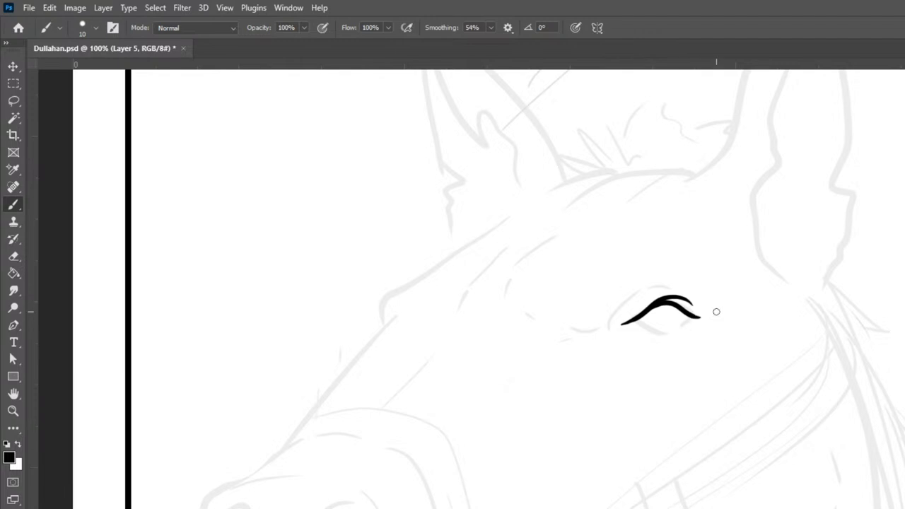
Ink the horse's lower eyelid, a curved crease in front of the eye, and a short arched fold above the upper lid
{"action": "mouse_move", "coordinate": [626, 323]}
{"action": "left_mouse_down"}
{"action": "mouse_move", "coordinate": [661, 333]}
{"action": "mouse_move", "coordinate": [704, 317]}
{"action": "mouse_move", "coordinate": [661, 331]}
{"action": "left_mouse_up"}
{"action": "mouse_move", "coordinate": [571, 328]}
{"action": "left_mouse_down"}
{"action": "mouse_move", "coordinate": [591, 335]}
{"action": "mouse_move", "coordinate": [607, 322]}
{"action": "left_mouse_up"}
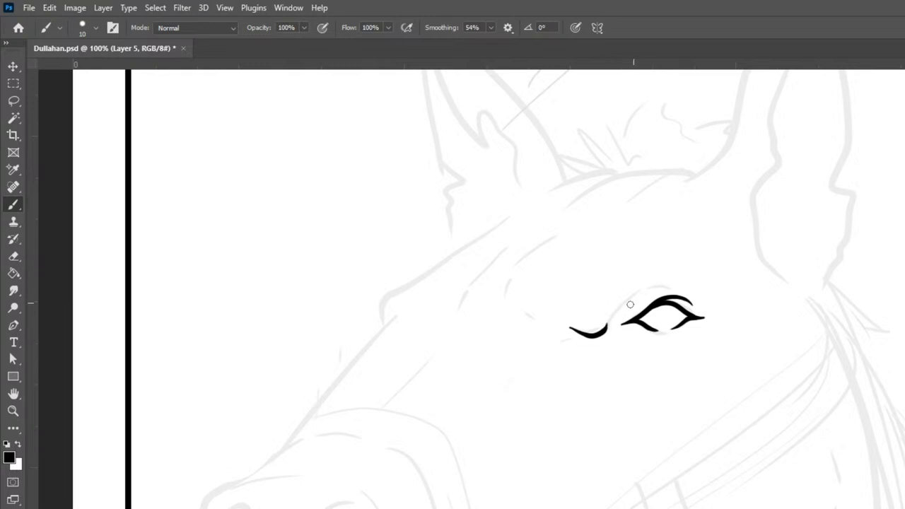
{"action": "mouse_move", "coordinate": [612, 304]}
{"action": "left_mouse_down"}
{"action": "mouse_move", "coordinate": [676, 273]}
{"action": "mouse_move", "coordinate": [699, 280]}
{"action": "left_mouse_up"}
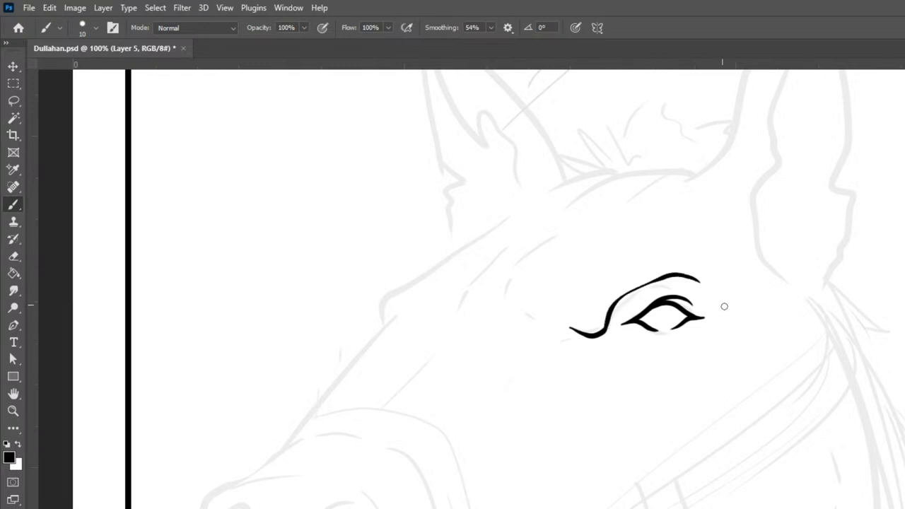
{"action": "key", "text": "ctrl+z"}
{"action": "mouse_move", "coordinate": [602, 333]}
{"action": "left_mouse_down"}
{"action": "mouse_move", "coordinate": [637, 292]}
{"action": "mouse_move", "coordinate": [668, 287]}
{"action": "mouse_move", "coordinate": [616, 319]}
{"action": "left_mouse_up"}
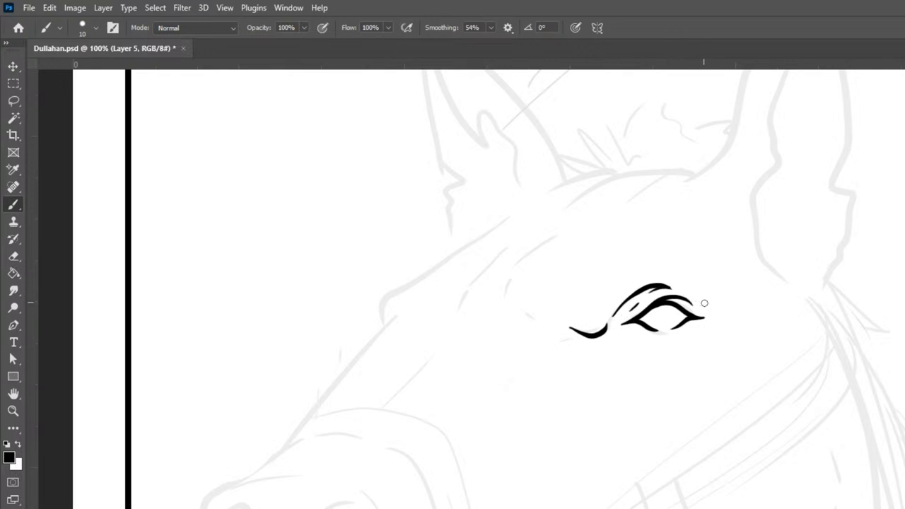
Ink short dashes behind the eye and a broken brow-bone contour from the front crease up to the crown
{"action": "mouse_move", "coordinate": [721, 315]}
{"action": "left_mouse_down"}
{"action": "mouse_move", "coordinate": [760, 304]}
{"action": "mouse_move", "coordinate": [754, 296]}
{"action": "left_mouse_up"}
{"action": "left_click", "coordinate": [768, 293]}
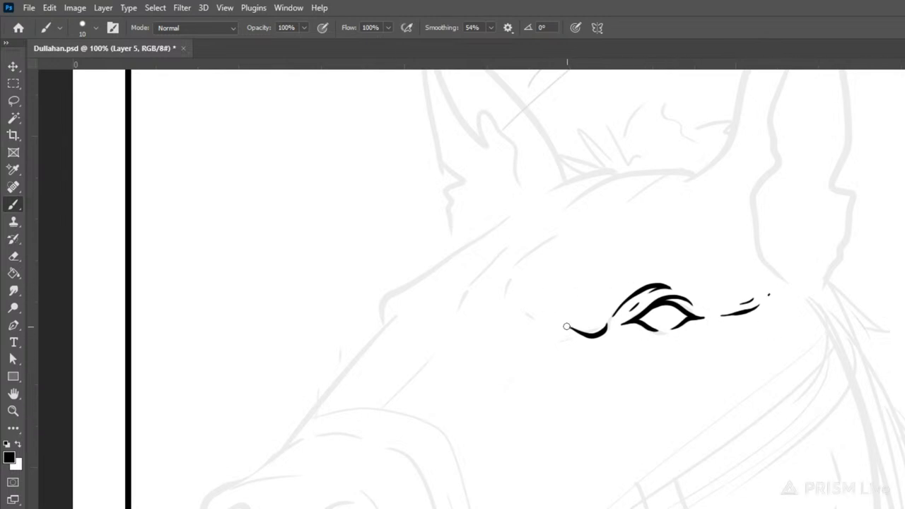
{"action": "mouse_move", "coordinate": [555, 321]}
{"action": "left_mouse_down"}
{"action": "mouse_move", "coordinate": [520, 302]}
{"action": "mouse_move", "coordinate": [518, 286]}
{"action": "mouse_move", "coordinate": [536, 254]}
{"action": "mouse_move", "coordinate": [695, 169]}
{"action": "left_mouse_up"}
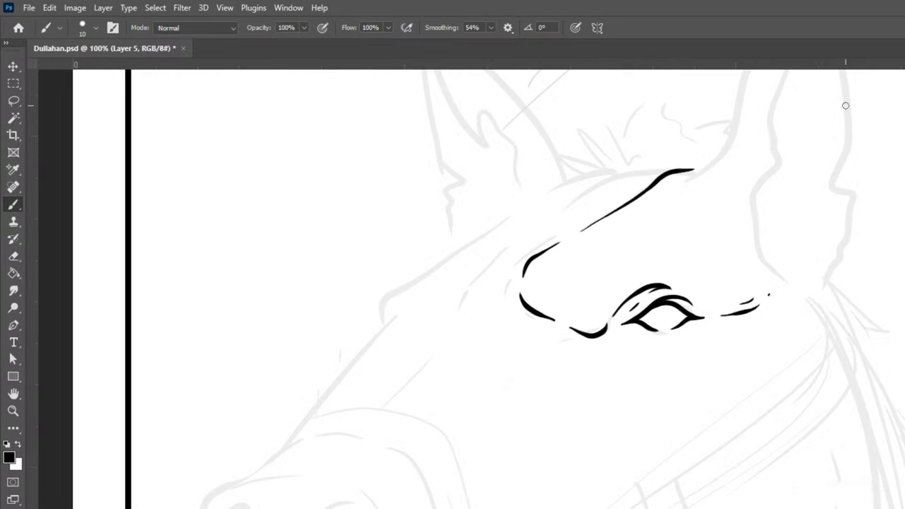
Ink the horse's right-hand ear with a notched outer edge and an inner edge line from the tip to the base
{"action": "left_click_drag", "start_coordinate": [818, 310], "coordinate": [775, 507]}
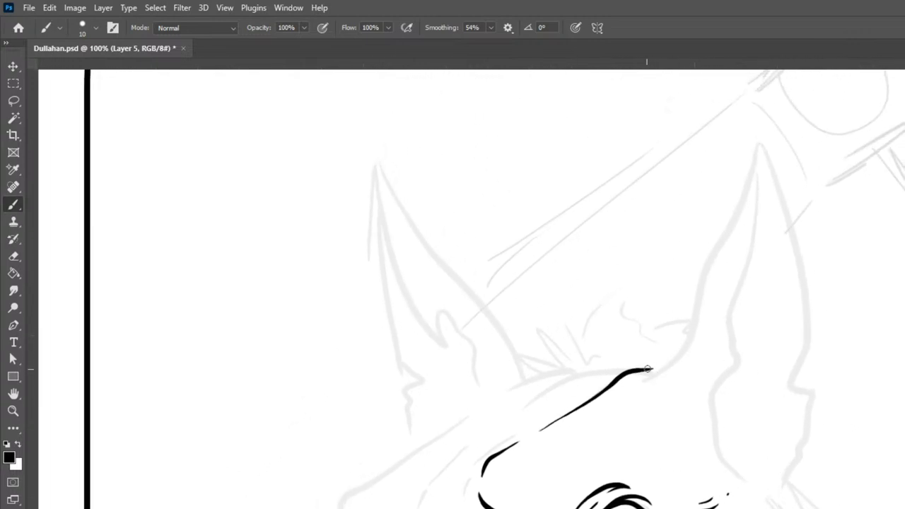
{"action": "mouse_move", "coordinate": [635, 371]}
{"action": "left_mouse_down"}
{"action": "mouse_move", "coordinate": [664, 366]}
{"action": "mouse_move", "coordinate": [692, 335]}
{"action": "mouse_move", "coordinate": [708, 266]}
{"action": "mouse_move", "coordinate": [750, 185]}
{"action": "mouse_move", "coordinate": [761, 139]}
{"action": "mouse_move", "coordinate": [792, 233]}
{"action": "mouse_move", "coordinate": [811, 353]}
{"action": "mouse_move", "coordinate": [786, 387]}
{"action": "mouse_move", "coordinate": [814, 387]}
{"action": "mouse_move", "coordinate": [806, 450]}
{"action": "mouse_move", "coordinate": [776, 490]}
{"action": "left_mouse_up"}
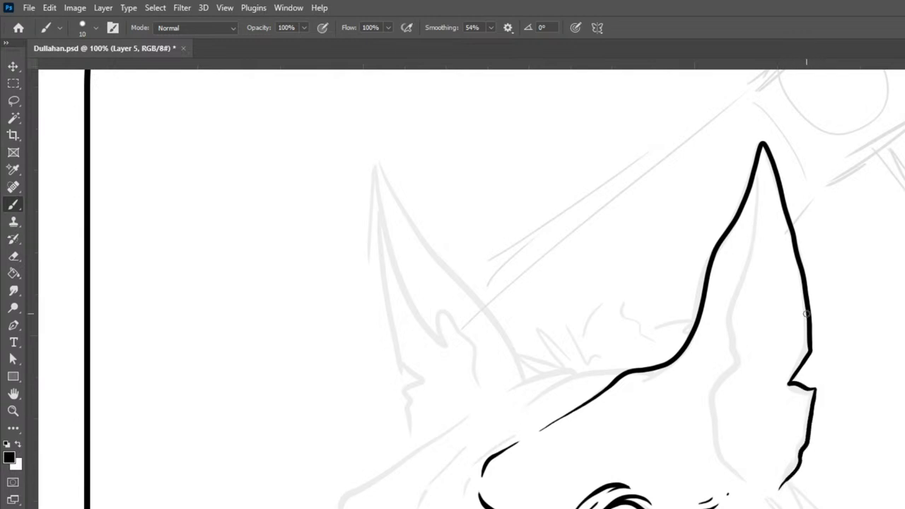
{"action": "mouse_move", "coordinate": [761, 146]}
{"action": "left_mouse_down"}
{"action": "mouse_move", "coordinate": [739, 374]}
{"action": "mouse_move", "coordinate": [714, 400]}
{"action": "mouse_move", "coordinate": [713, 423]}
{"action": "mouse_move", "coordinate": [725, 461]}
{"action": "mouse_move", "coordinate": [749, 481]}
{"action": "left_mouse_up"}
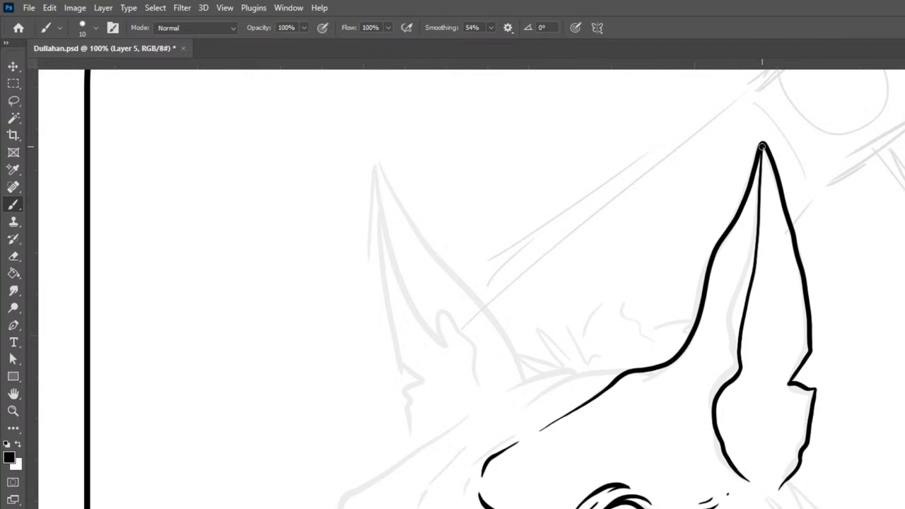
Fill a lasso-selected shadow inside the right-hand ear with black and brush over the gap along its inner edge
{"action": "key", "text": "l"}
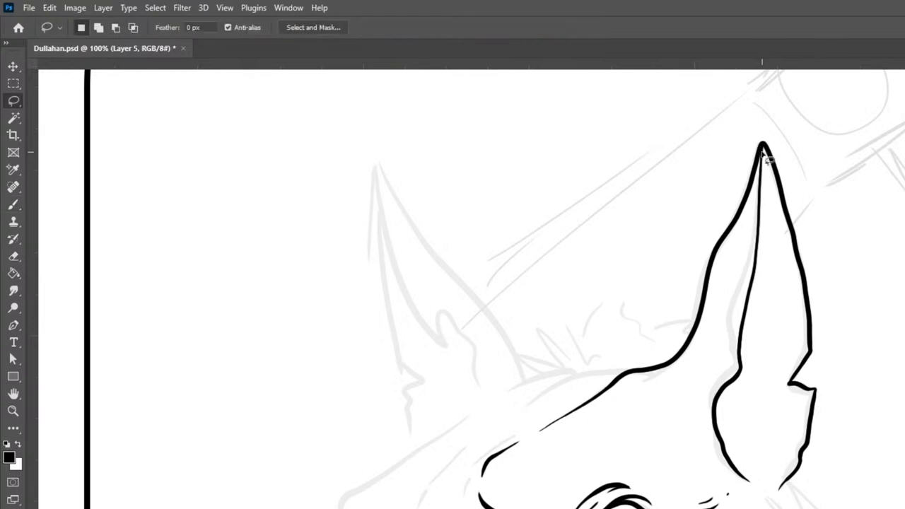
{"action": "mouse_move", "coordinate": [762, 168]}
{"action": "left_mouse_down"}
{"action": "mouse_move", "coordinate": [741, 372]}
{"action": "mouse_move", "coordinate": [713, 424]}
{"action": "mouse_move", "coordinate": [717, 449]}
{"action": "mouse_move", "coordinate": [749, 476]}
{"action": "mouse_move", "coordinate": [776, 408]}
{"action": "mouse_move", "coordinate": [763, 149]}
{"action": "left_mouse_up"}
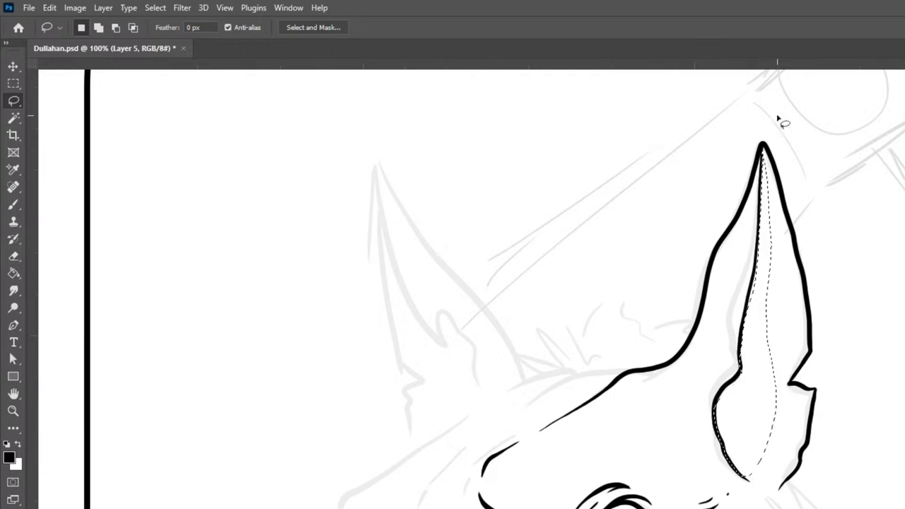
{"action": "key", "text": "x"}
{"action": "key", "text": "ctrl+BackSpace"}
{"action": "key", "text": "ctrl+d"}
{"action": "key", "text": "b"}
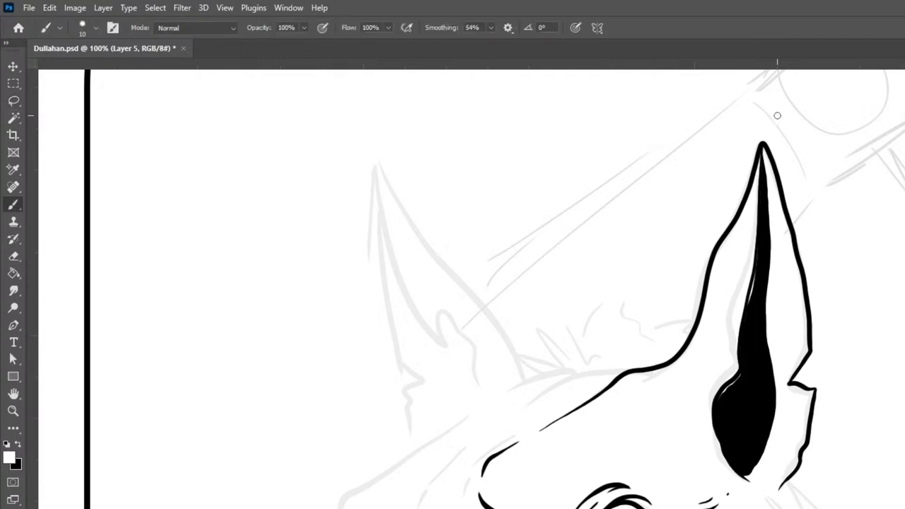
{"action": "key", "text": "x"}
{"action": "mouse_move", "coordinate": [742, 371]}
{"action": "left_mouse_down"}
{"action": "mouse_move", "coordinate": [713, 409]}
{"action": "mouse_move", "coordinate": [718, 426]}
{"action": "mouse_move", "coordinate": [745, 378]}
{"action": "left_mouse_up"}
Ink tapered fur strokes from the black shadow toward the outer edge of the right-hand ear, down to its notch
{"action": "left_click_drag", "start_coordinate": [762, 161], "coordinate": [783, 317]}
{"action": "left_click_drag", "start_coordinate": [770, 256], "coordinate": [773, 342]}
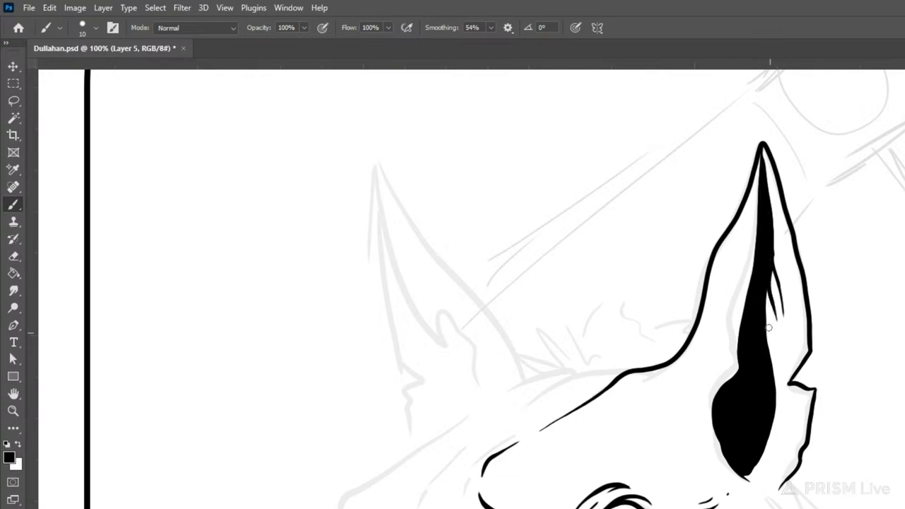
{"action": "left_click_drag", "start_coordinate": [766, 285], "coordinate": [780, 372]}
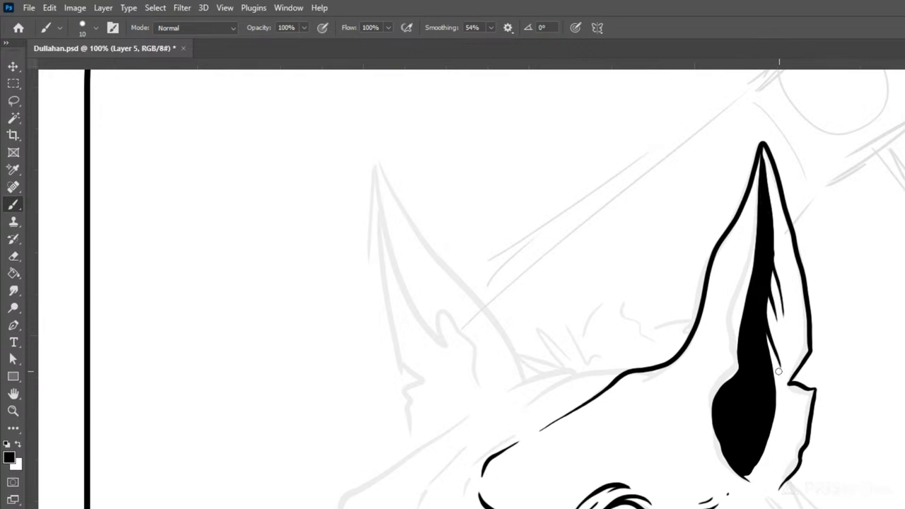
{"action": "left_click_drag", "start_coordinate": [773, 374], "coordinate": [781, 430]}
{"action": "left_click_drag", "start_coordinate": [748, 473], "coordinate": [792, 422]}
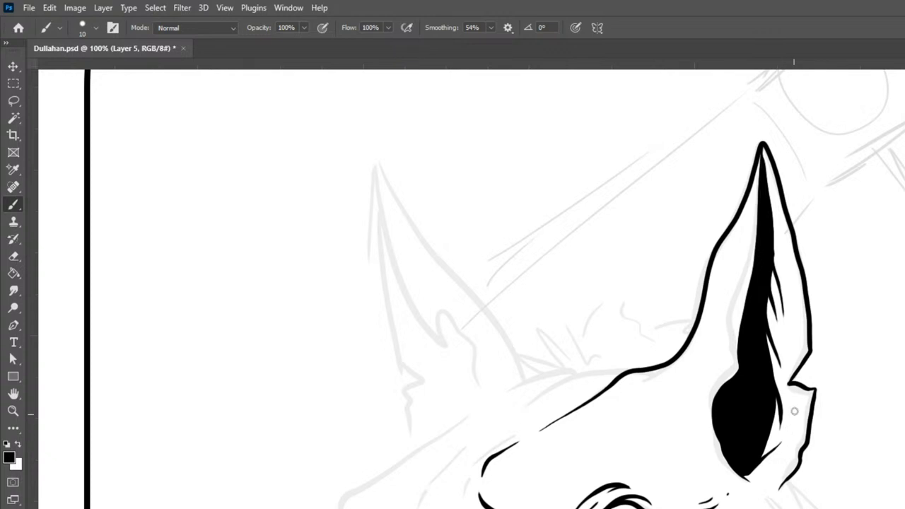
{"action": "left_click_drag", "start_coordinate": [781, 332], "coordinate": [785, 353]}
{"action": "left_click_drag", "start_coordinate": [765, 180], "coordinate": [794, 284]}
{"action": "left_click_drag", "start_coordinate": [794, 284], "coordinate": [796, 309]}
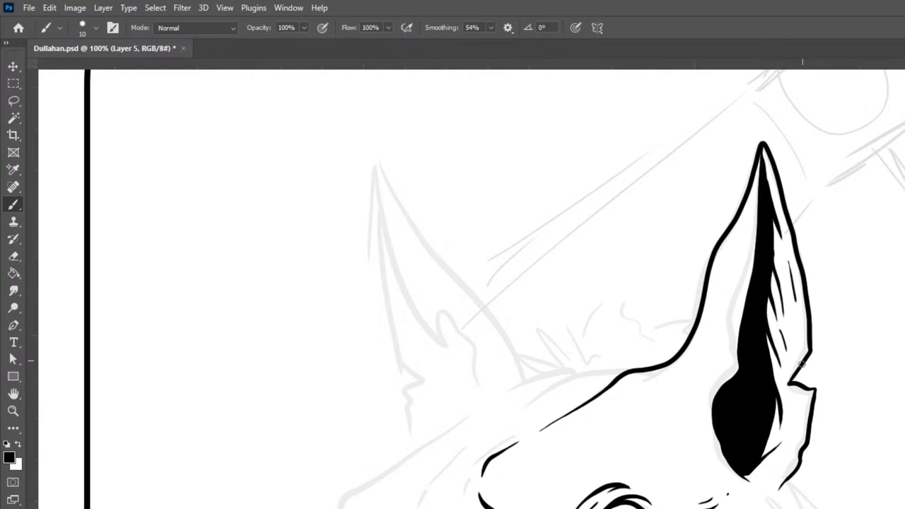
{"action": "left_click_drag", "start_coordinate": [785, 375], "coordinate": [808, 337]}
Check the inked ear and eye against the whole illustration at 25% zoom
{"action": "key", "text": "ctrl+minus"}
{"action": "key", "text": "ctrl+minus"}
{"action": "key", "text": "ctrl+minus"}
{"action": "key", "text": "ctrl+minus"}
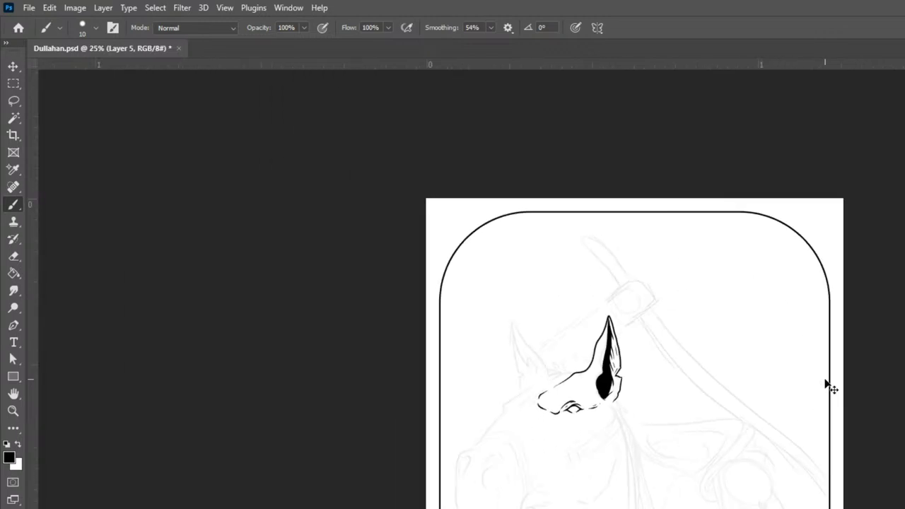
{"action": "key", "text": "ctrl+plus"}
{"action": "key", "text": "ctrl+plus"}
{"action": "key", "text": "ctrl+plus"}
{"action": "key", "text": "ctrl+plus"}
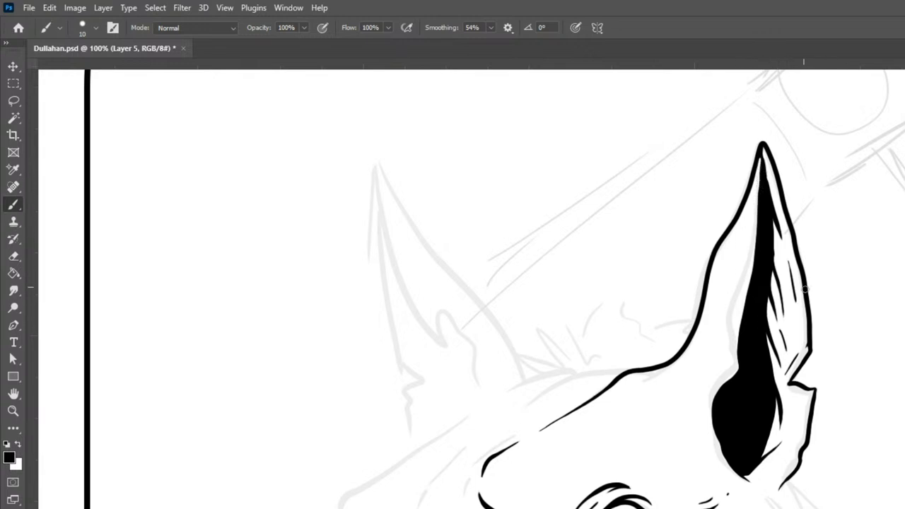
Ink broken dashes above the horse's eye and short shading strokes along the front base of the right-hand ear
{"action": "left_click_drag", "start_coordinate": [852, 422], "coordinate": [870, 278]}
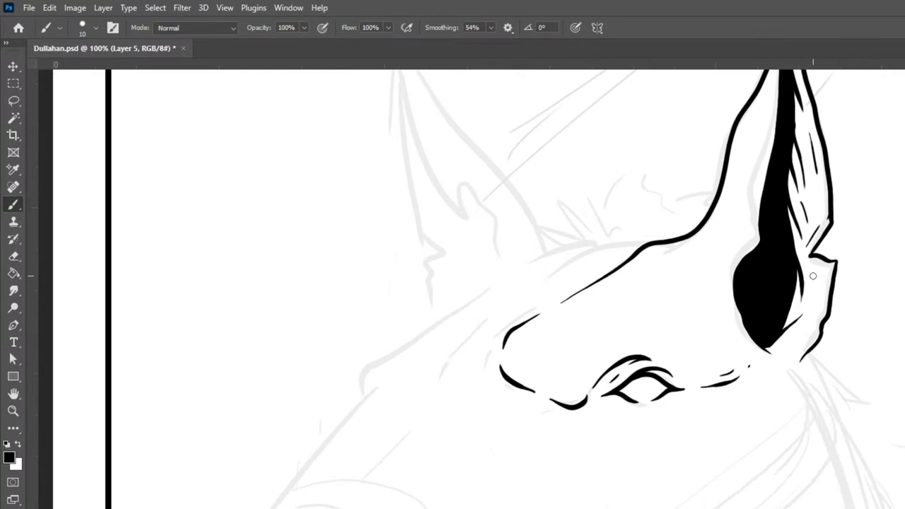
{"action": "left_click_drag", "start_coordinate": [858, 377], "coordinate": [904, 301]}
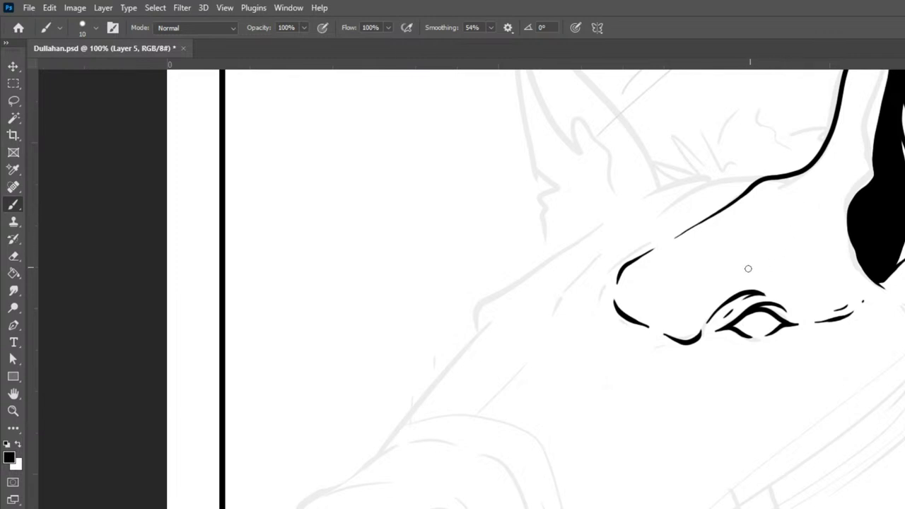
{"action": "mouse_move", "coordinate": [731, 288]}
{"action": "left_mouse_down"}
{"action": "mouse_move", "coordinate": [783, 270]}
{"action": "mouse_move", "coordinate": [798, 250]}
{"action": "left_mouse_up"}
{"action": "left_click_drag", "start_coordinate": [859, 190], "coordinate": [825, 216]}
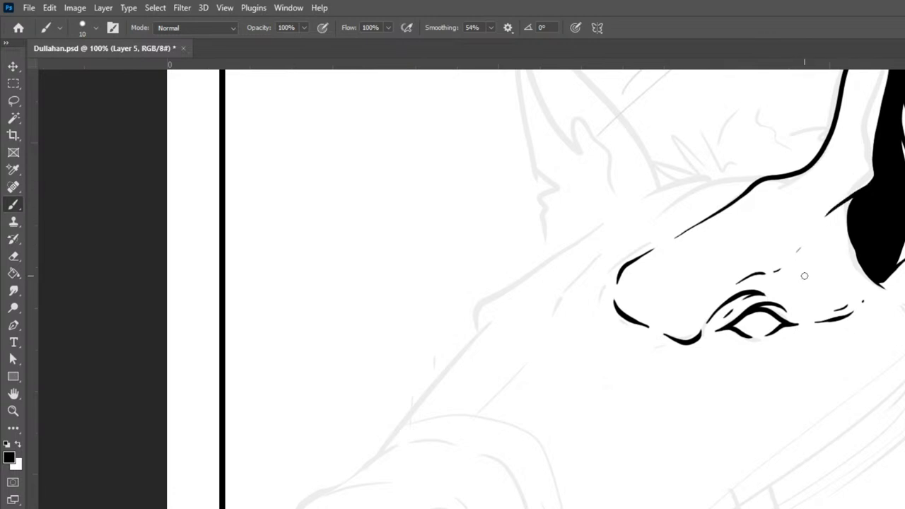
{"action": "mouse_move", "coordinate": [856, 195]}
{"action": "left_mouse_down"}
{"action": "mouse_move", "coordinate": [835, 222]}
{"action": "mouse_move", "coordinate": [842, 249]}
{"action": "mouse_move", "coordinate": [839, 229]}
{"action": "mouse_move", "coordinate": [867, 263]}
{"action": "mouse_move", "coordinate": [844, 266]}
{"action": "left_mouse_up"}
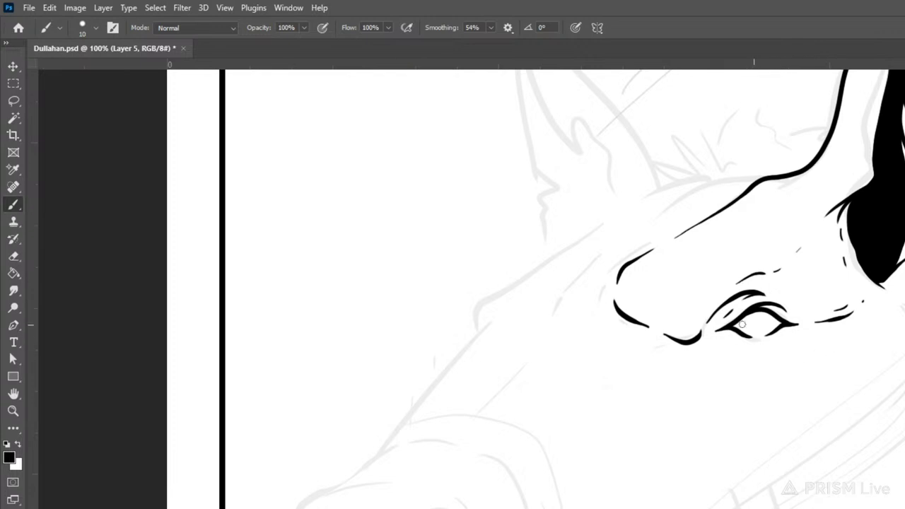
Ink a slanted nose line, a short curve in front of the brow-bone contour, and a forehead crease leading off the crown
{"action": "left_click_drag", "start_coordinate": [543, 341], "coordinate": [514, 375]}
{"action": "left_click_drag", "start_coordinate": [600, 311], "coordinate": [606, 284]}
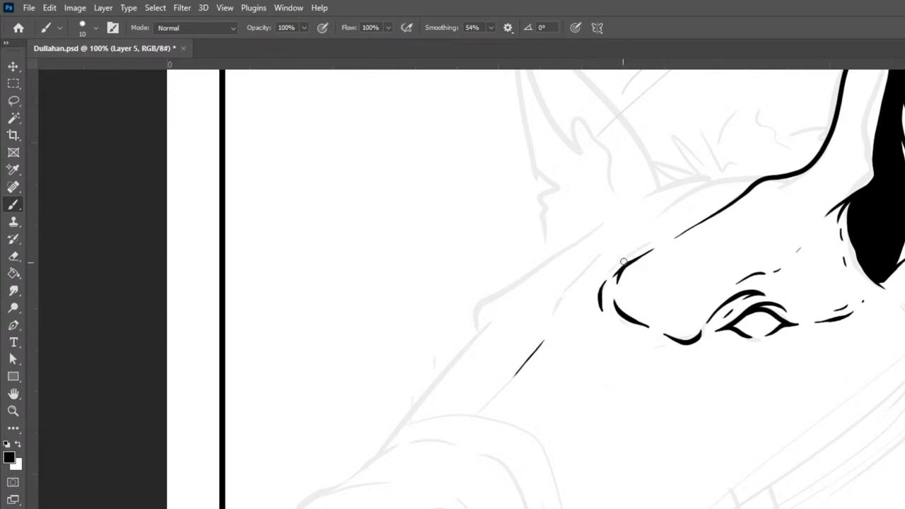
{"action": "mouse_move", "coordinate": [769, 176]}
{"action": "left_mouse_down"}
{"action": "mouse_move", "coordinate": [694, 187]}
{"action": "mouse_move", "coordinate": [664, 210]}
{"action": "left_mouse_up"}
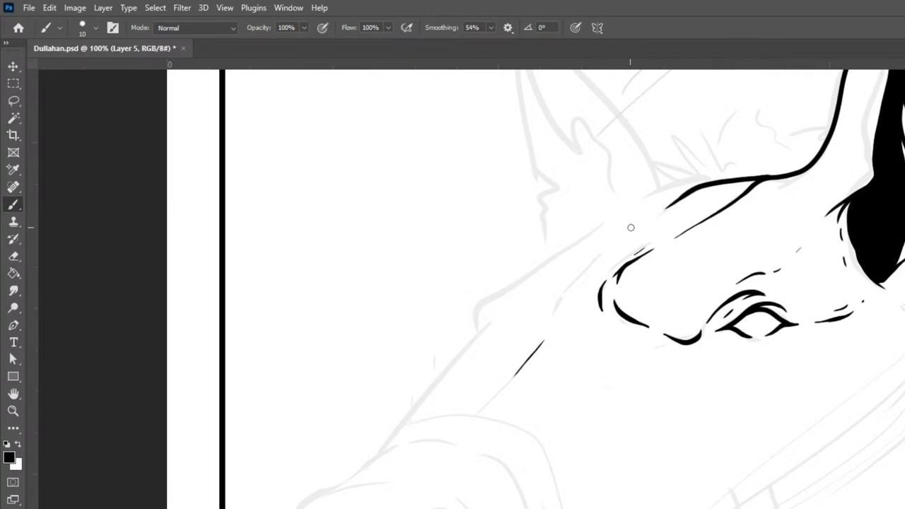
Ink the horse's profile from the crown over the brow bump and down the nose bridge, with a broken contour inside it
{"action": "mouse_move", "coordinate": [716, 180]}
{"action": "left_mouse_down"}
{"action": "mouse_move", "coordinate": [631, 201]}
{"action": "mouse_move", "coordinate": [476, 300]}
{"action": "mouse_move", "coordinate": [473, 342]}
{"action": "left_mouse_up"}
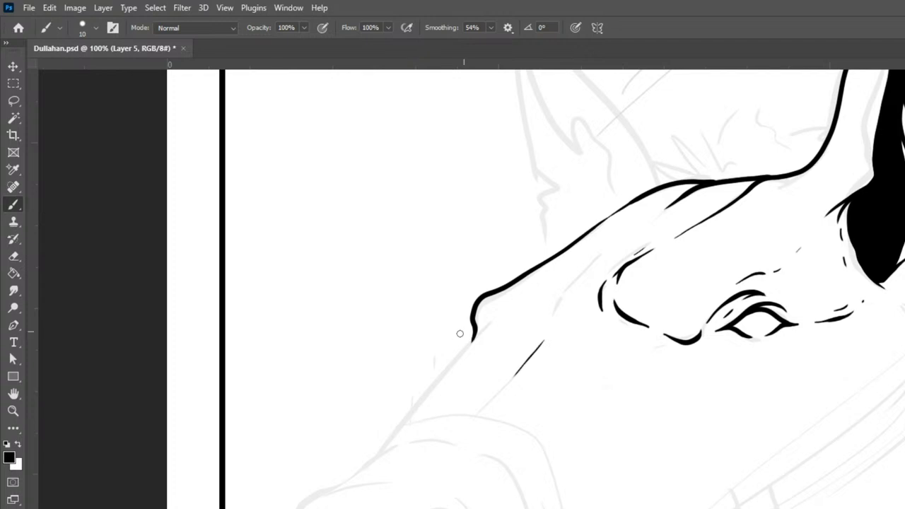
{"action": "mouse_move", "coordinate": [374, 460]}
{"action": "left_mouse_down"}
{"action": "mouse_move", "coordinate": [495, 317]}
{"action": "mouse_move", "coordinate": [519, 305]}
{"action": "left_mouse_up"}
{"action": "left_click_drag", "start_coordinate": [475, 333], "coordinate": [452, 373]}
{"action": "mouse_move", "coordinate": [527, 301]}
{"action": "left_mouse_down"}
{"action": "mouse_move", "coordinate": [620, 228]}
{"action": "mouse_move", "coordinate": [581, 276]}
{"action": "mouse_move", "coordinate": [554, 292]}
{"action": "mouse_move", "coordinate": [683, 172]}
{"action": "mouse_move", "coordinate": [598, 251]}
{"action": "mouse_move", "coordinate": [632, 227]}
{"action": "left_mouse_up"}
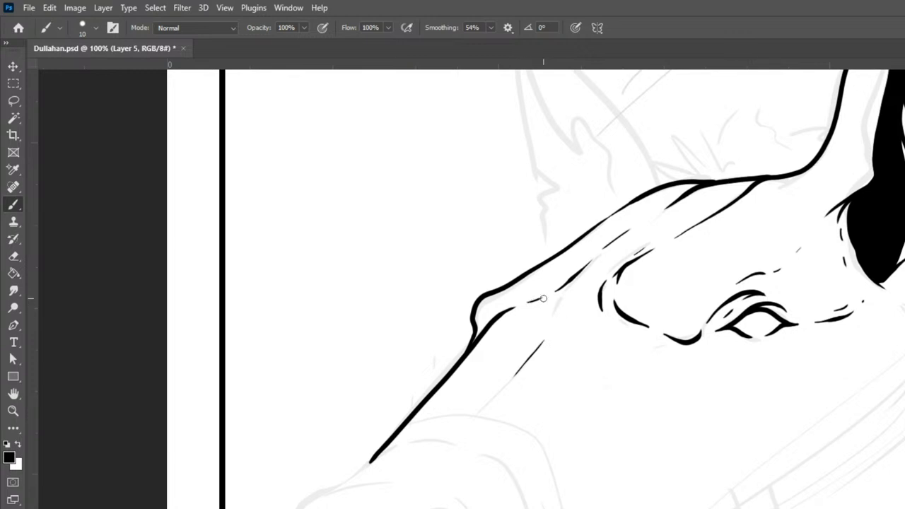
Ink slanted contour strokes beside the nose bridge, below the front of the brow-bone contour, and on the upper cheek
{"action": "left_click_drag", "start_coordinate": [511, 318], "coordinate": [481, 352]}
{"action": "left_click_drag", "start_coordinate": [620, 311], "coordinate": [591, 346]}
{"action": "key", "text": "ctrl+z"}
{"action": "left_click_drag", "start_coordinate": [560, 381], "coordinate": [531, 418]}
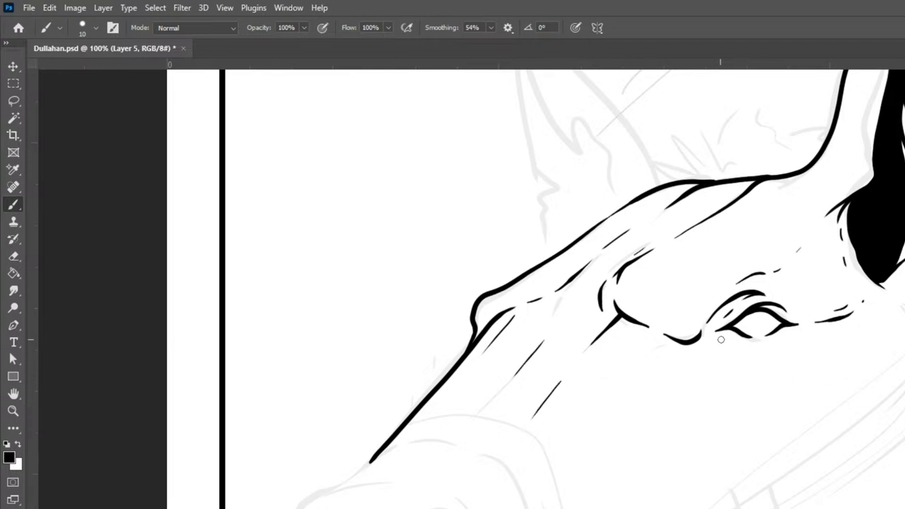
Ink short wrinkle dashes beneath the horse's eye and check them with the view zoomed out
{"action": "mouse_move", "coordinate": [729, 335]}
{"action": "left_mouse_down"}
{"action": "mouse_move", "coordinate": [750, 350]}
{"action": "mouse_move", "coordinate": [771, 345]}
{"action": "mouse_move", "coordinate": [740, 350]}
{"action": "mouse_move", "coordinate": [771, 347]}
{"action": "left_mouse_up"}
{"action": "left_click_drag", "start_coordinate": [723, 350], "coordinate": [725, 351]}
{"action": "left_click_drag", "start_coordinate": [780, 365], "coordinate": [836, 344]}
{"action": "key", "text": "ctrl+minus"}
{"action": "key", "text": "ctrl+minus"}
{"action": "key", "text": "ctrl+minus"}
{"action": "key", "text": "ctrl+plus"}
{"action": "key", "text": "ctrl+plus"}
{"action": "key", "text": "ctrl+plus"}
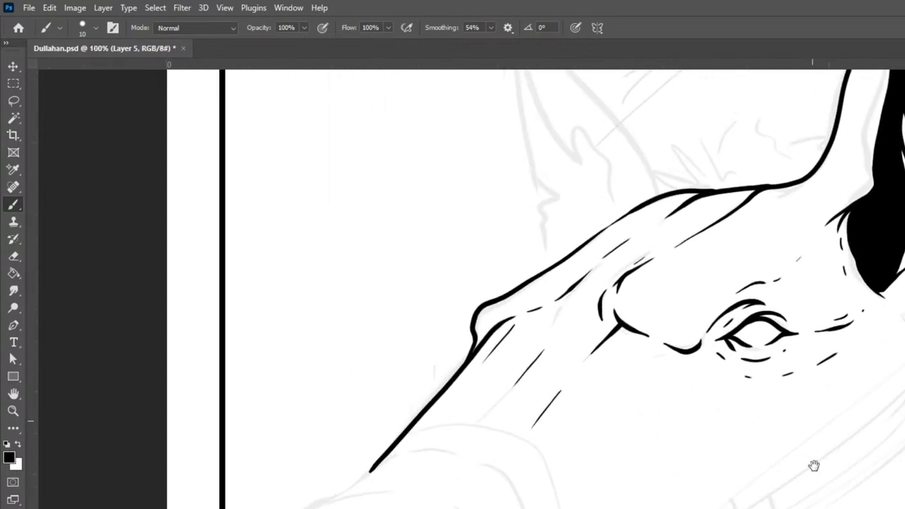
Ink the horse's left-hand ear with its outline, ragged inner opening, and notched outer edge down to the forehead
{"action": "scroll", "coordinate": [811, 448], "scroll_direction": "up", "scroll_amount": 5}
{"action": "scroll", "coordinate": [812, 449], "scroll_direction": "left", "scroll_amount": 1}
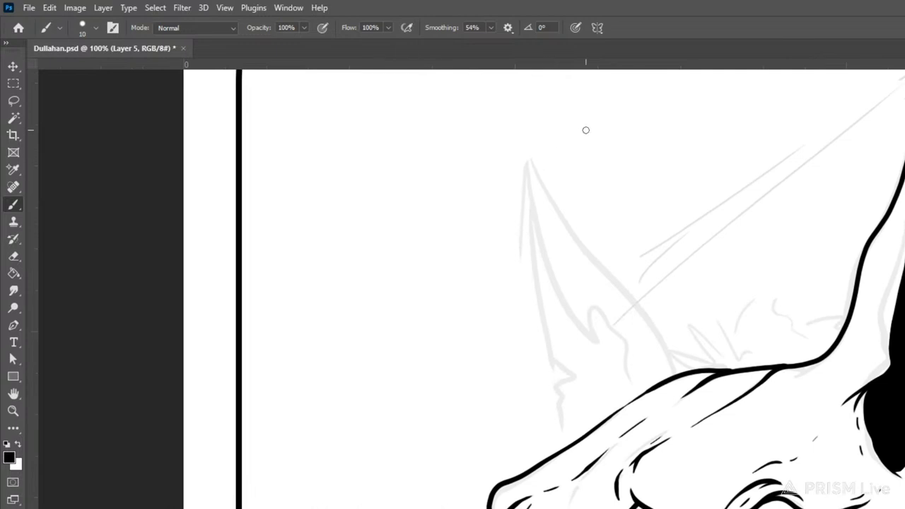
{"action": "mouse_move", "coordinate": [674, 377]}
{"action": "left_mouse_down"}
{"action": "mouse_move", "coordinate": [651, 312]}
{"action": "mouse_move", "coordinate": [566, 220]}
{"action": "mouse_move", "coordinate": [529, 146]}
{"action": "mouse_move", "coordinate": [533, 212]}
{"action": "mouse_move", "coordinate": [564, 298]}
{"action": "mouse_move", "coordinate": [591, 339]}
{"action": "mouse_move", "coordinate": [604, 332]}
{"action": "mouse_move", "coordinate": [617, 350]}
{"action": "mouse_move", "coordinate": [620, 332]}
{"action": "mouse_move", "coordinate": [638, 363]}
{"action": "mouse_move", "coordinate": [635, 378]}
{"action": "mouse_move", "coordinate": [625, 376]}
{"action": "mouse_move", "coordinate": [637, 401]}
{"action": "left_mouse_up"}
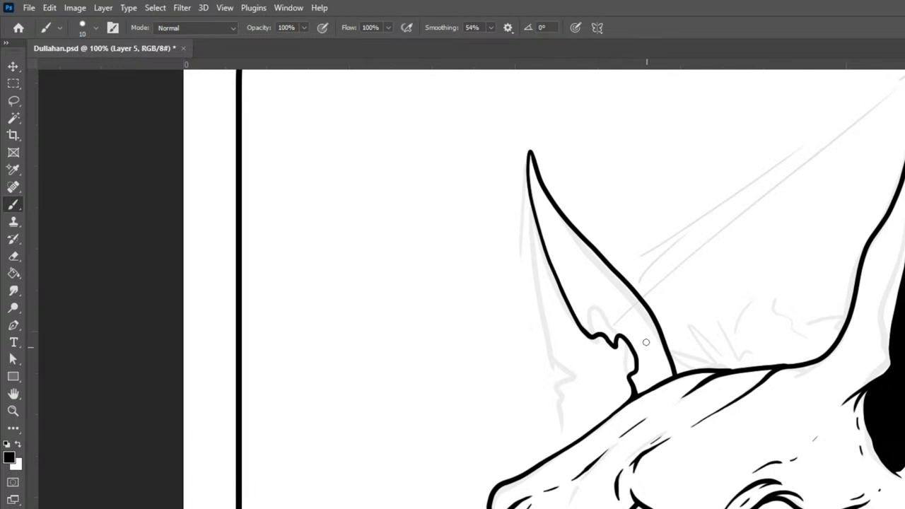
{"action": "mouse_move", "coordinate": [529, 151]}
{"action": "left_mouse_down"}
{"action": "mouse_move", "coordinate": [551, 370]}
{"action": "mouse_move", "coordinate": [580, 380]}
{"action": "mouse_move", "coordinate": [548, 382]}
{"action": "mouse_move", "coordinate": [566, 398]}
{"action": "mouse_move", "coordinate": [559, 400]}
{"action": "mouse_move", "coordinate": [565, 456]}
{"action": "left_mouse_up"}
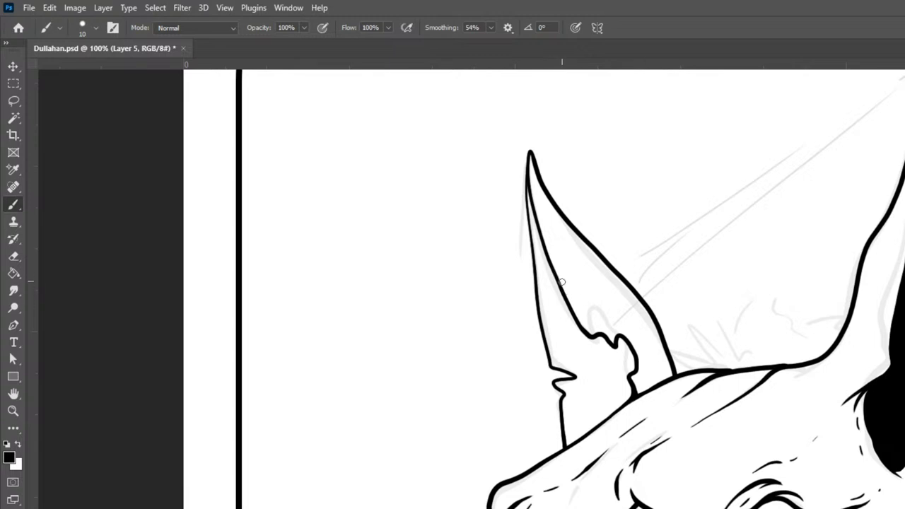
Fill a lasso-selected jagged shadow strip inside the left-hand ear with black
{"action": "key", "text": "l"}
{"action": "mouse_move", "coordinate": [551, 265]}
{"action": "left_mouse_down"}
{"action": "mouse_move", "coordinate": [599, 429]}
{"action": "mouse_move", "coordinate": [612, 401]}
{"action": "mouse_move", "coordinate": [560, 279]}
{"action": "left_mouse_up"}
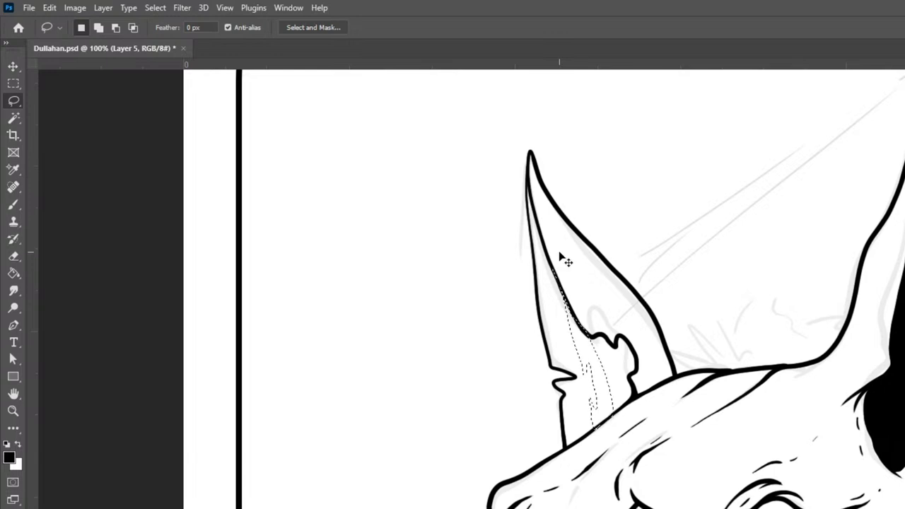
{"action": "key", "text": "x"}
{"action": "key", "text": "ctrl+BackSpace"}
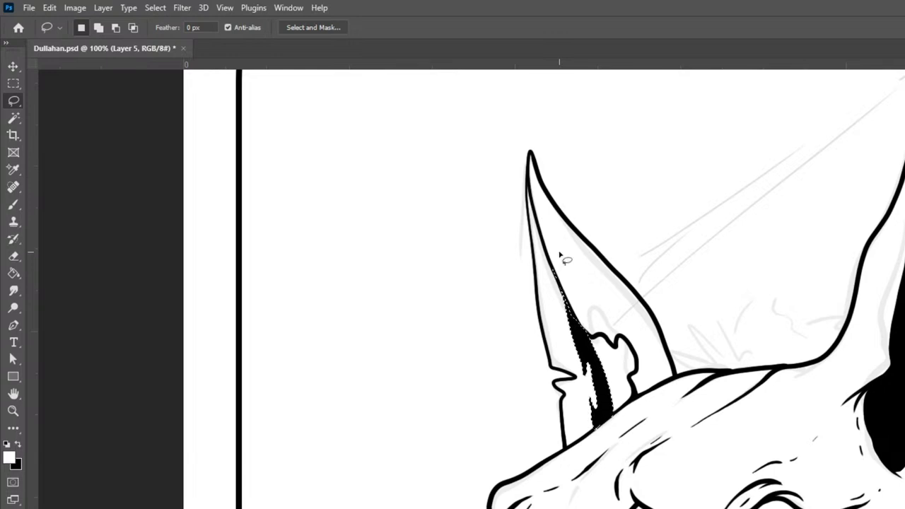
{"action": "key", "text": "ctrl+d"}
{"action": "key", "text": "b"}
{"action": "key", "text": "x"}
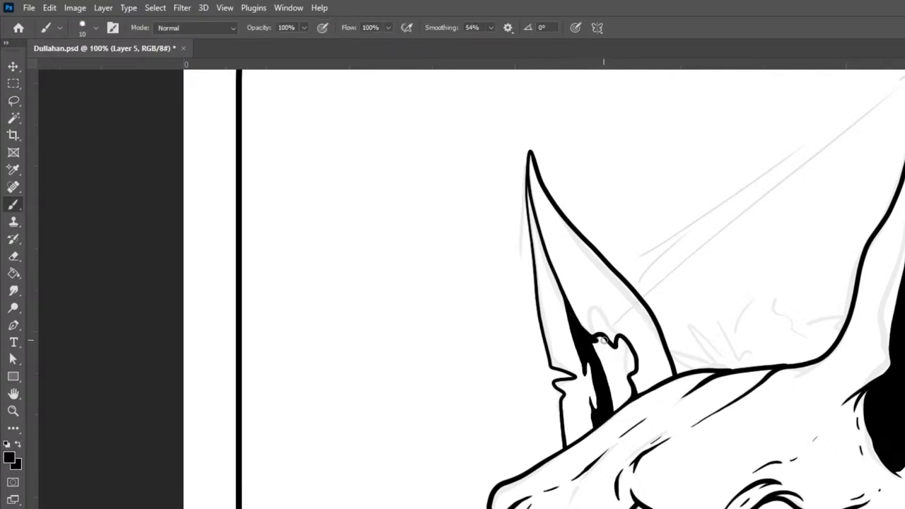
Paint the rest of the left-hand ear's opening black up to its ragged inner edge
{"action": "mouse_move", "coordinate": [612, 351]}
{"action": "left_mouse_down"}
{"action": "mouse_move", "coordinate": [621, 336]}
{"action": "mouse_move", "coordinate": [632, 373]}
{"action": "mouse_move", "coordinate": [629, 347]}
{"action": "mouse_move", "coordinate": [628, 405]}
{"action": "mouse_move", "coordinate": [619, 411]}
{"action": "left_mouse_up"}
{"action": "mouse_move", "coordinate": [602, 339]}
{"action": "left_mouse_down"}
{"action": "mouse_move", "coordinate": [614, 359]}
{"action": "mouse_move", "coordinate": [613, 349]}
{"action": "mouse_move", "coordinate": [608, 416]}
{"action": "left_mouse_up"}
{"action": "mouse_move", "coordinate": [587, 334]}
{"action": "left_mouse_down"}
{"action": "mouse_move", "coordinate": [609, 371]}
{"action": "mouse_move", "coordinate": [615, 413]}
{"action": "mouse_move", "coordinate": [592, 337]}
{"action": "mouse_move", "coordinate": [619, 399]}
{"action": "mouse_move", "coordinate": [612, 400]}
{"action": "mouse_move", "coordinate": [602, 344]}
{"action": "mouse_move", "coordinate": [620, 401]}
{"action": "left_mouse_up"}
{"action": "mouse_move", "coordinate": [620, 344]}
{"action": "left_mouse_down"}
{"action": "mouse_move", "coordinate": [618, 398]}
{"action": "mouse_move", "coordinate": [623, 346]}
{"action": "mouse_move", "coordinate": [622, 371]}
{"action": "mouse_move", "coordinate": [629, 357]}
{"action": "mouse_move", "coordinate": [611, 392]}
{"action": "mouse_move", "coordinate": [630, 362]}
{"action": "mouse_move", "coordinate": [610, 414]}
{"action": "left_mouse_up"}
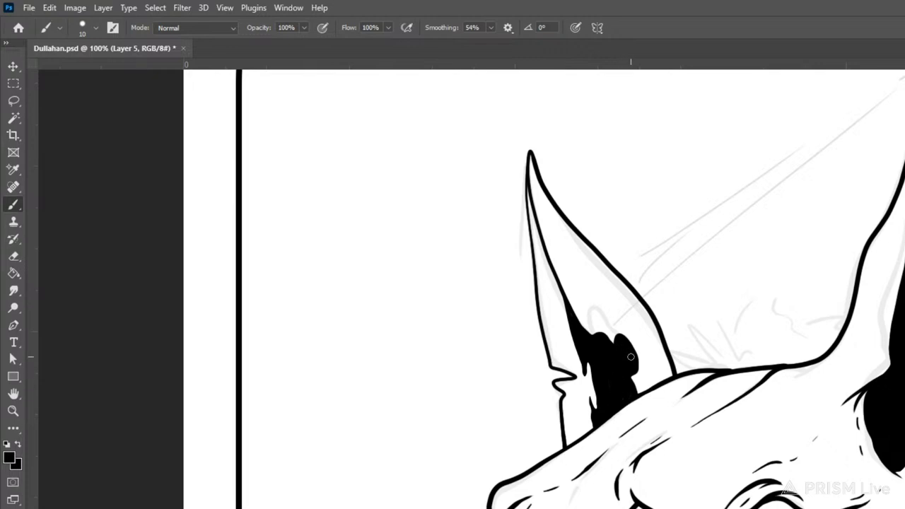
{"action": "scroll", "coordinate": [631, 357], "scroll_direction": "down", "scroll_amount": 3}
{"action": "scroll", "coordinate": [632, 360], "scroll_direction": "up", "scroll_amount": 1}
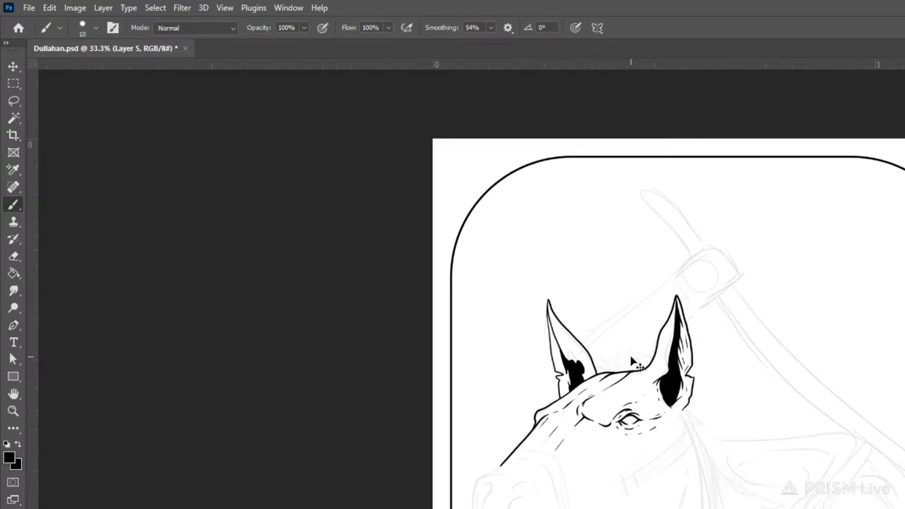
Ink fine hatch lines along the inner right edge of the left-hand ear with a size 8 brush, plus dashes below the other ear
{"action": "scroll", "coordinate": [631, 361], "scroll_direction": "up", "scroll_amount": 2}
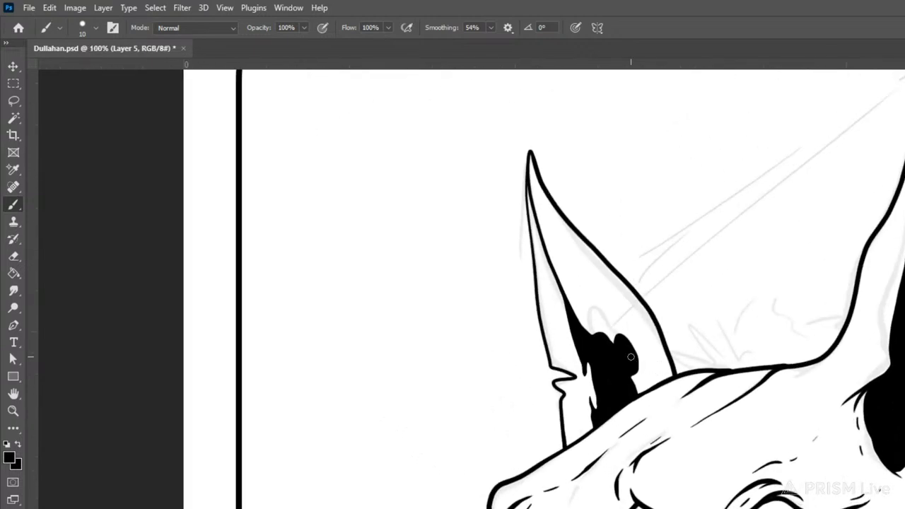
{"action": "key", "text": "bracketleft"}
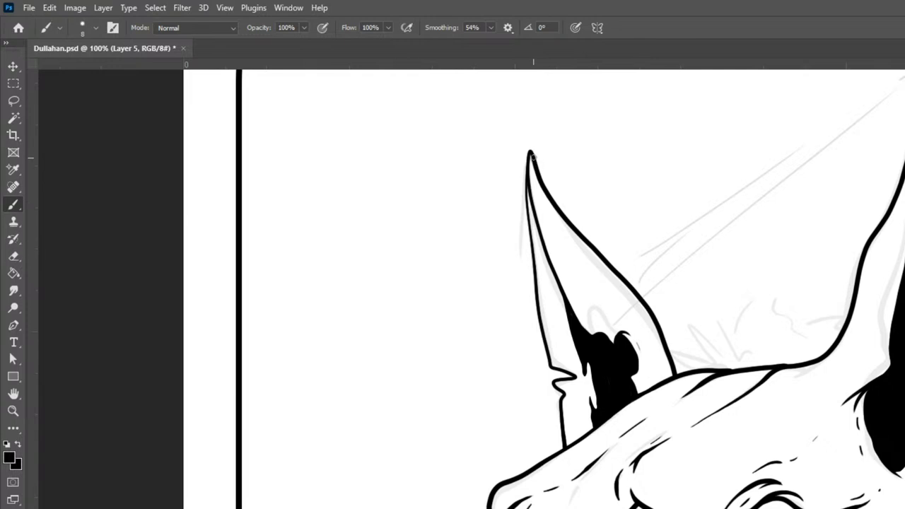
{"action": "mouse_move", "coordinate": [536, 170]}
{"action": "left_mouse_down"}
{"action": "mouse_move", "coordinate": [566, 226]}
{"action": "mouse_move", "coordinate": [598, 253]}
{"action": "left_mouse_up"}
{"action": "left_click_drag", "start_coordinate": [557, 220], "coordinate": [643, 317]}
{"action": "left_click_drag", "start_coordinate": [561, 226], "coordinate": [643, 321]}
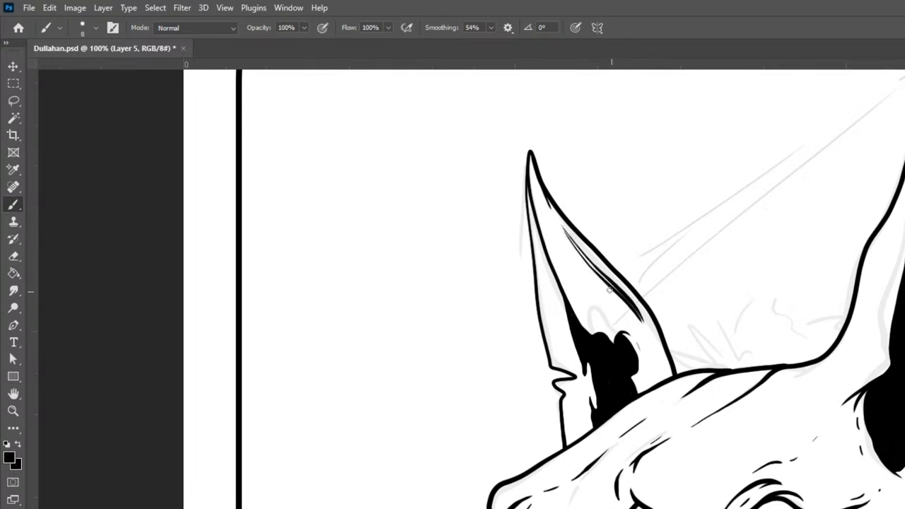
{"action": "mouse_move", "coordinate": [613, 296]}
{"action": "left_mouse_down"}
{"action": "mouse_move", "coordinate": [643, 326]}
{"action": "mouse_move", "coordinate": [665, 377]}
{"action": "left_mouse_up"}
{"action": "left_click_drag", "start_coordinate": [648, 326], "coordinate": [666, 385]}
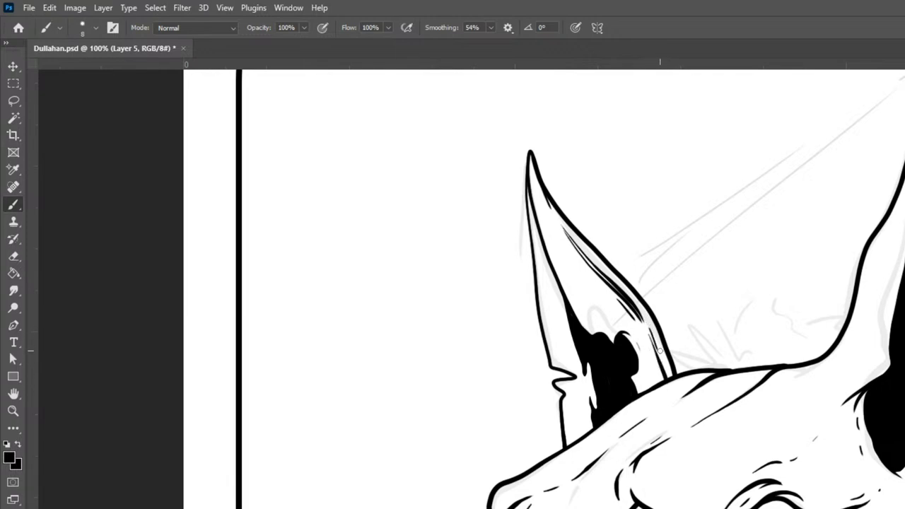
{"action": "mouse_move", "coordinate": [819, 368]}
{"action": "left_mouse_down"}
{"action": "mouse_move", "coordinate": [826, 384]}
{"action": "mouse_move", "coordinate": [841, 371]}
{"action": "left_mouse_up"}
Ink the horse's rear jaw contour and the short curve at its lower end, checking them with the whole head in view
{"action": "scroll", "coordinate": [537, 290], "scroll_direction": "down", "scroll_amount": 5}
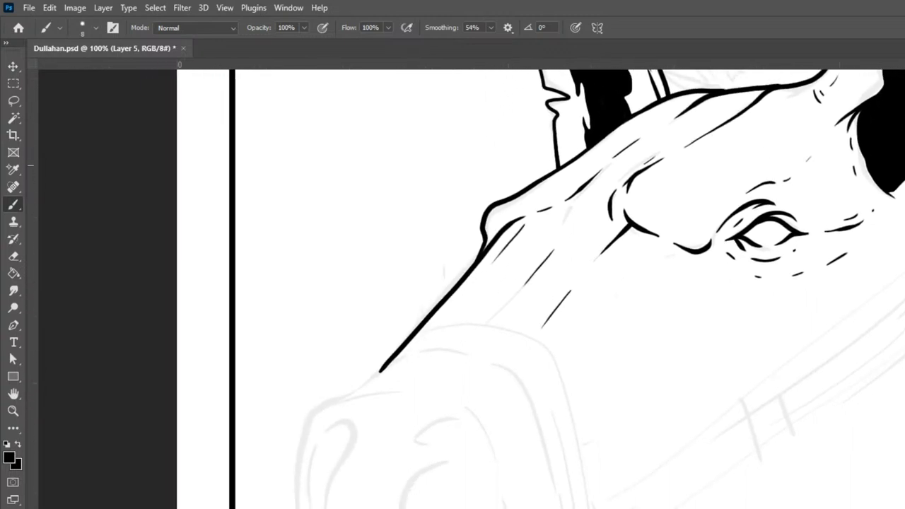
{"action": "scroll", "coordinate": [537, 290], "scroll_direction": "down", "scroll_amount": 1}
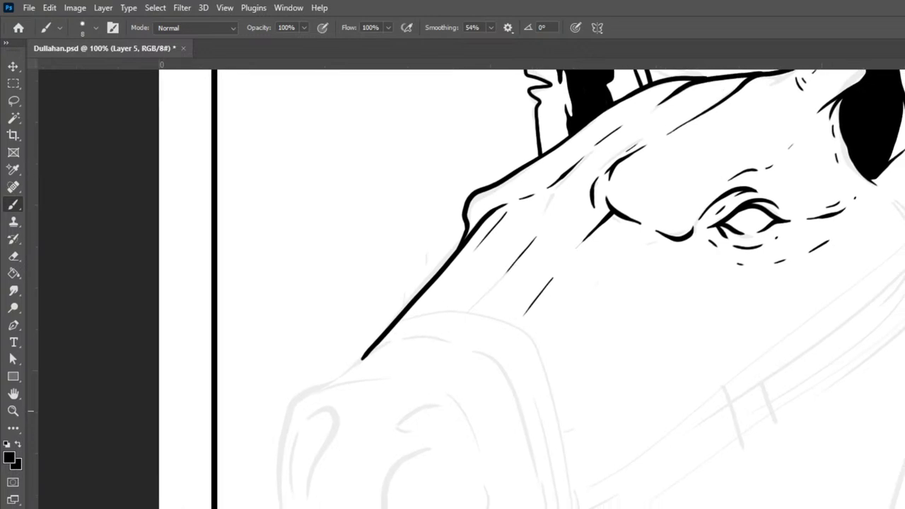
{"action": "scroll", "coordinate": [537, 289], "scroll_direction": "down", "scroll_amount": 2}
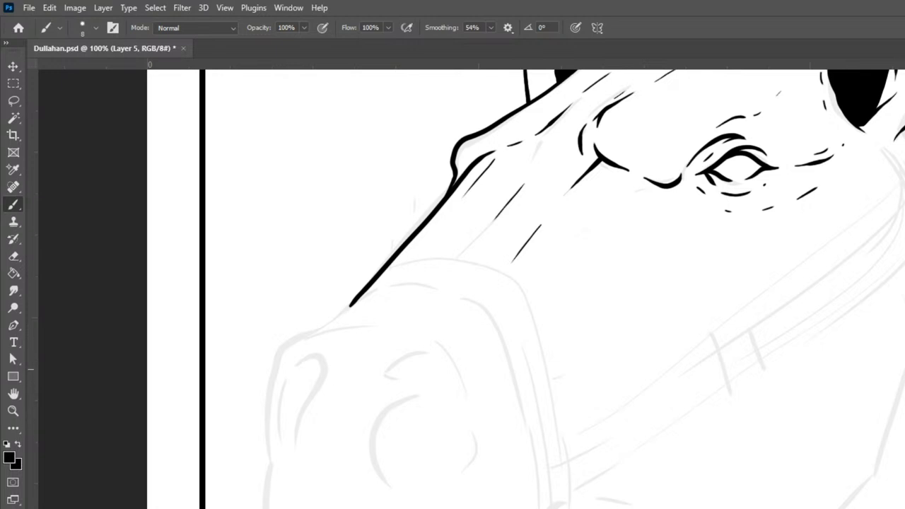
{"action": "mouse_move", "coordinate": [904, 393]}
{"action": "left_mouse_down"}
{"action": "mouse_move", "coordinate": [881, 471]}
{"action": "mouse_move", "coordinate": [847, 508]}
{"action": "left_mouse_up"}
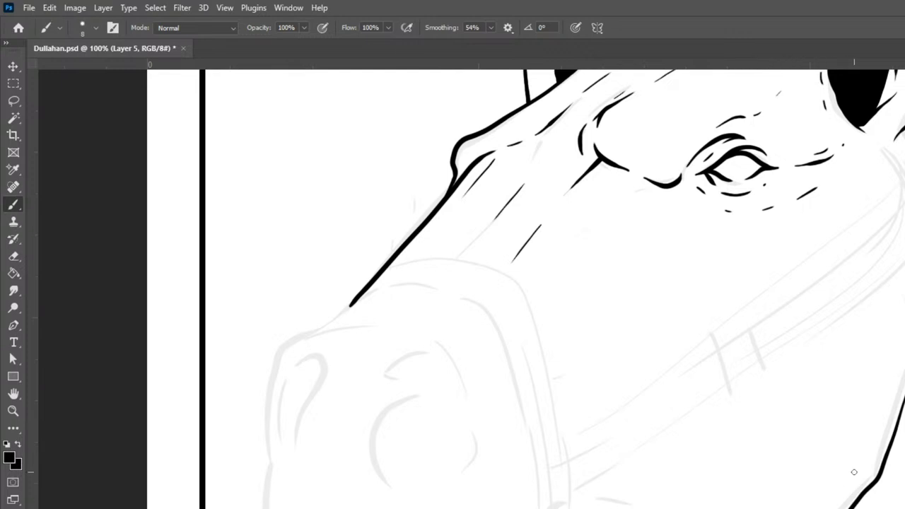
{"action": "key", "text": "ctrl+minus"}
{"action": "key", "text": "ctrl+minus"}
{"action": "key", "text": "ctrl+minus"}
{"action": "key", "text": "ctrl+minus"}
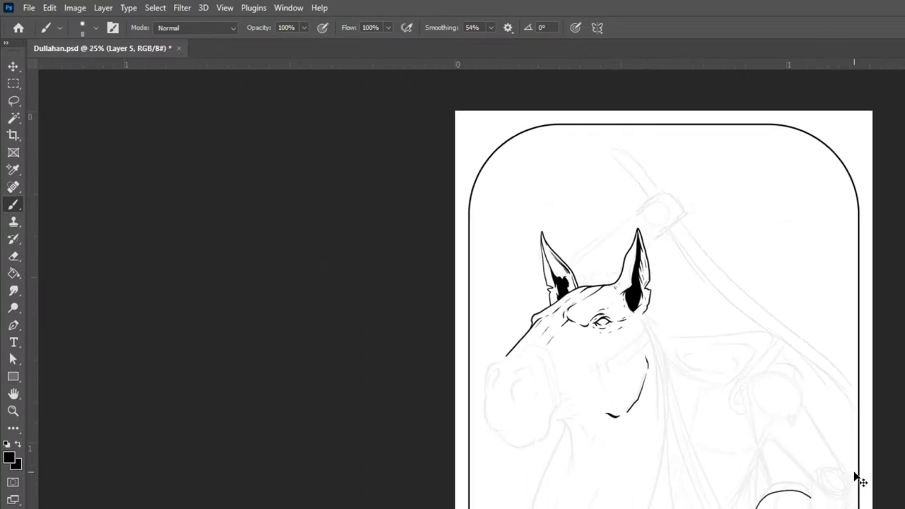
{"action": "key", "text": "ctrl+plus"}
{"action": "key", "text": "ctrl+plus"}
{"action": "key", "text": "ctrl+plus"}
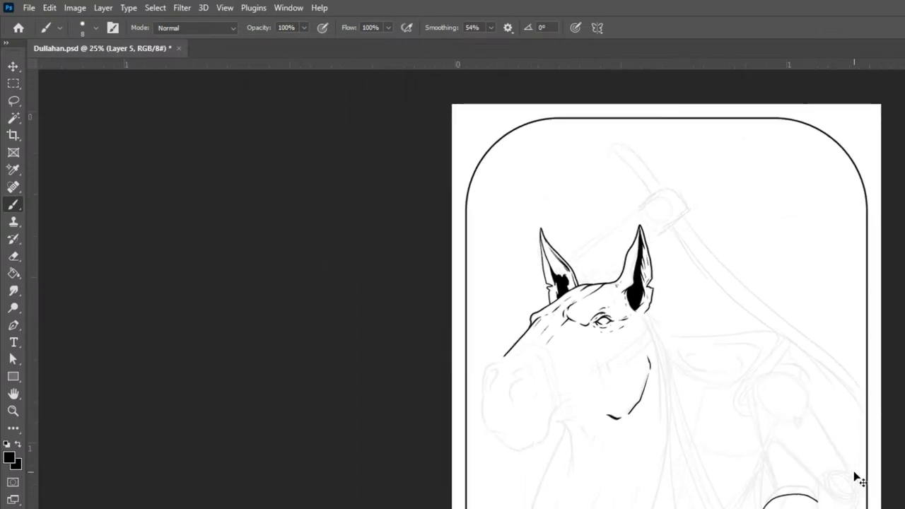
{"action": "key", "text": "ctrl+plus"}
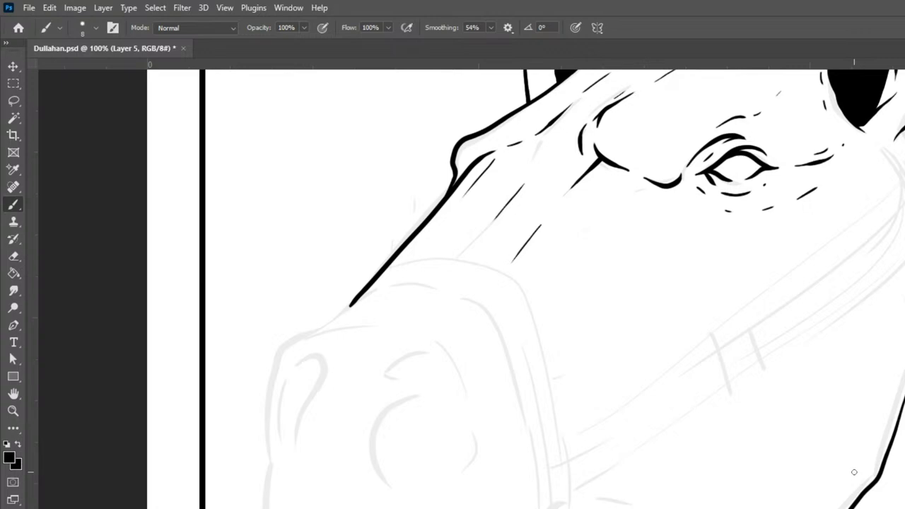
Extend the nose bridge outline over the bump and down the front of the muzzle
{"action": "key", "text": "ctrl+minus"}
{"action": "key", "text": "ctrl+plus"}
{"action": "mouse_move", "coordinate": [363, 290]}
{"action": "left_mouse_down"}
{"action": "mouse_move", "coordinate": [276, 348]}
{"action": "mouse_move", "coordinate": [264, 508]}
{"action": "left_mouse_up"}
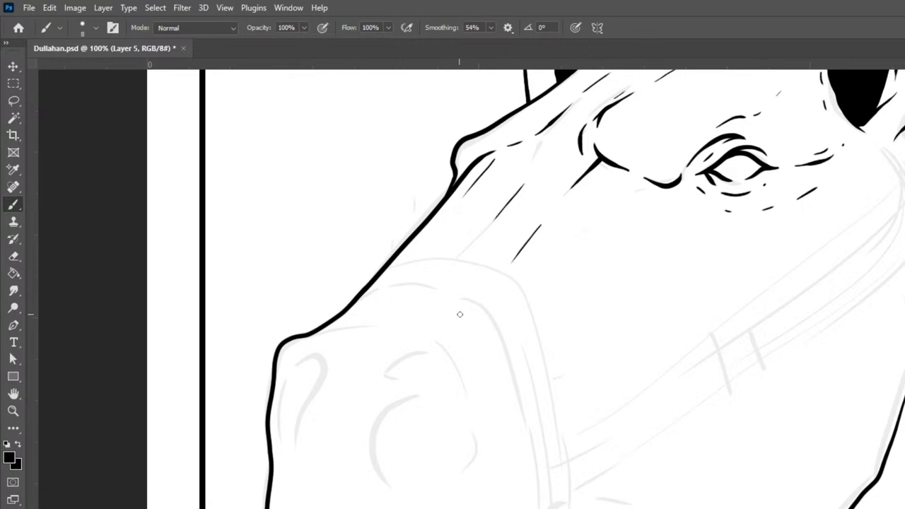
Ink the near nostril's outline with its curled upper fold and inner rim
{"action": "mouse_move", "coordinate": [388, 370]}
{"action": "left_mouse_down"}
{"action": "mouse_move", "coordinate": [398, 355]}
{"action": "mouse_move", "coordinate": [432, 346]}
{"action": "left_mouse_up"}
{"action": "mouse_move", "coordinate": [448, 349]}
{"action": "left_mouse_down"}
{"action": "mouse_move", "coordinate": [477, 452]}
{"action": "mouse_move", "coordinate": [459, 474]}
{"action": "mouse_move", "coordinate": [390, 491]}
{"action": "mouse_move", "coordinate": [372, 445]}
{"action": "mouse_move", "coordinate": [384, 412]}
{"action": "mouse_move", "coordinate": [426, 391]}
{"action": "mouse_move", "coordinate": [396, 375]}
{"action": "mouse_move", "coordinate": [421, 386]}
{"action": "left_mouse_up"}
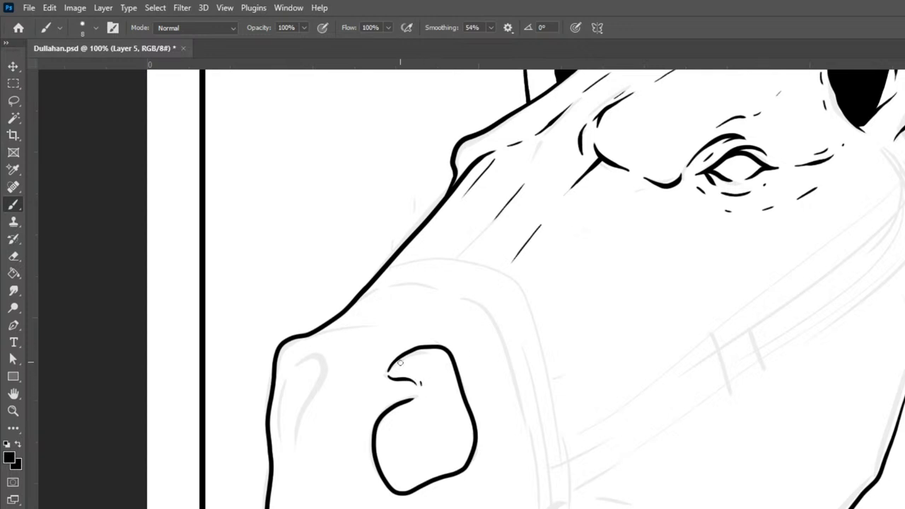
{"action": "mouse_move", "coordinate": [398, 358]}
{"action": "left_mouse_down"}
{"action": "mouse_move", "coordinate": [434, 391]}
{"action": "mouse_move", "coordinate": [430, 406]}
{"action": "mouse_move", "coordinate": [378, 436]}
{"action": "mouse_move", "coordinate": [375, 466]}
{"action": "left_mouse_up"}
Fill the near nostril's opening with black using the Paint Bucket limited to contiguous pixels
{"action": "key", "text": "g"}
{"action": "left_click", "coordinate": [468, 439]}
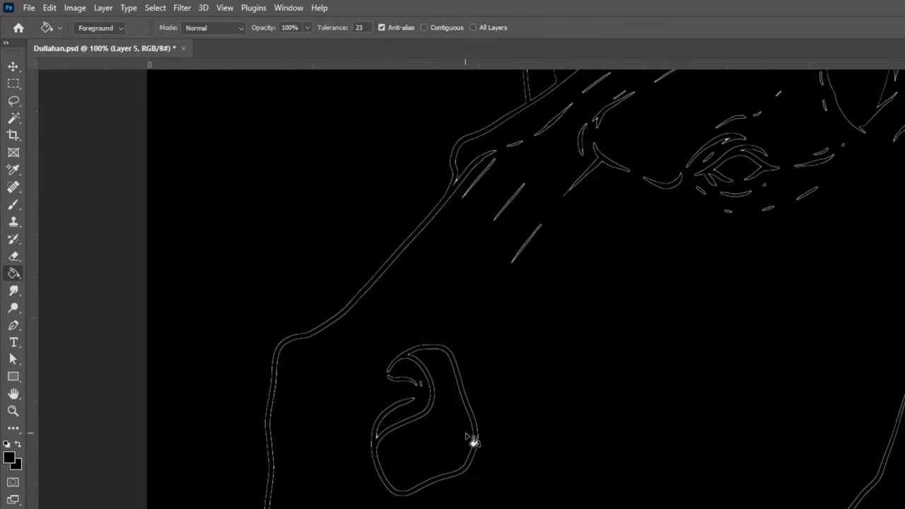
{"action": "key", "text": "ctrl+z"}
{"action": "left_click", "coordinate": [430, 26]}
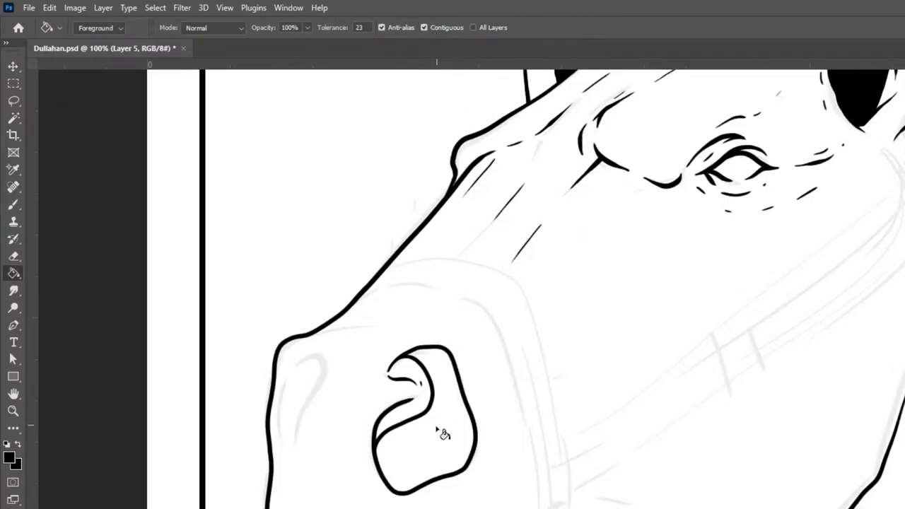
{"action": "left_click", "coordinate": [447, 443]}
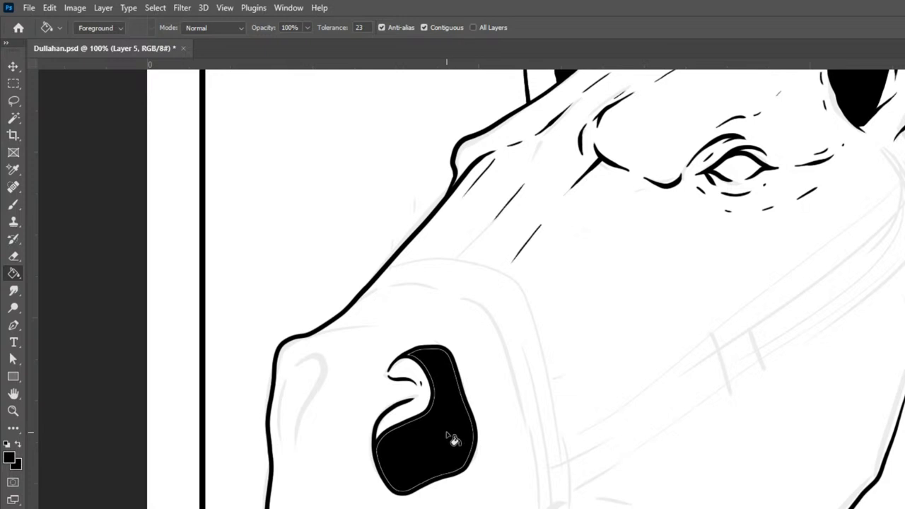
Brush over the thin pale seam between the near nostril's black fill and its outline
{"action": "key", "text": "b"}
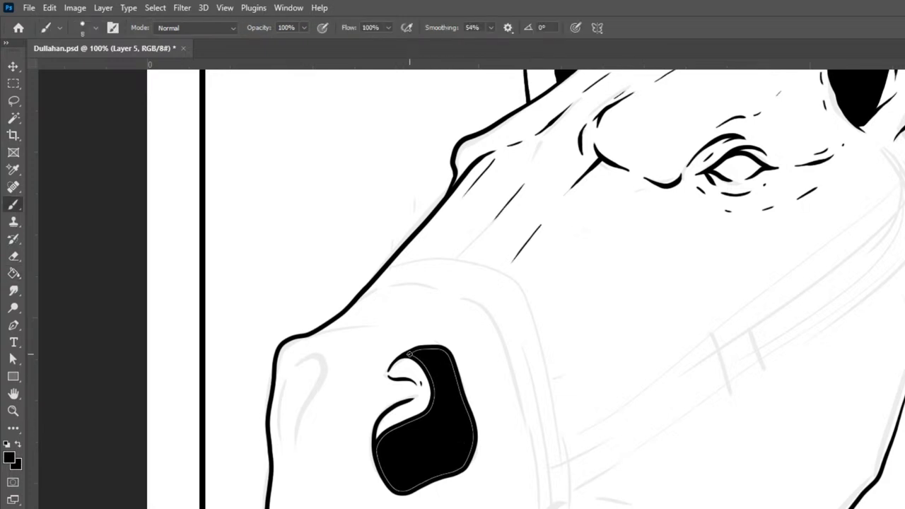
{"action": "mouse_move", "coordinate": [421, 349]}
{"action": "left_mouse_down"}
{"action": "mouse_move", "coordinate": [454, 359]}
{"action": "mouse_move", "coordinate": [474, 441]}
{"action": "mouse_move", "coordinate": [463, 458]}
{"action": "left_mouse_up"}
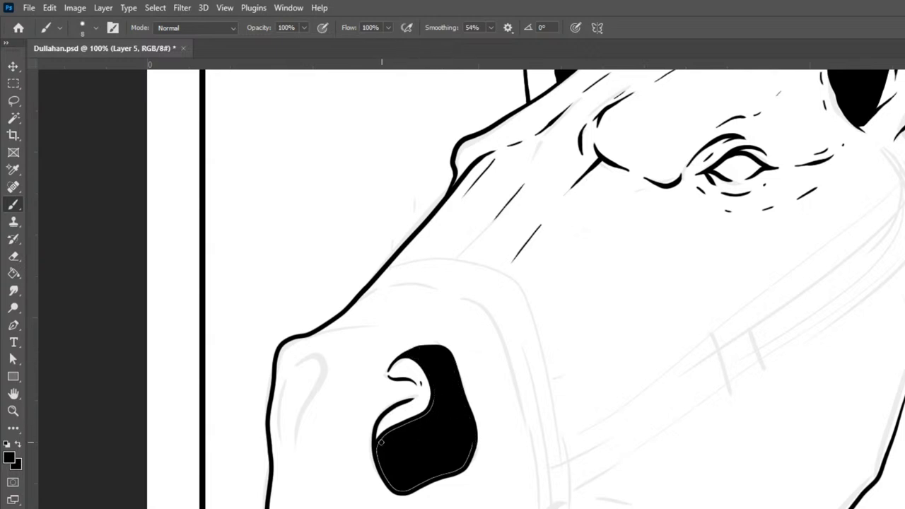
{"action": "left_click_drag", "start_coordinate": [380, 441], "coordinate": [440, 396]}
{"action": "mouse_move", "coordinate": [378, 456]}
{"action": "left_mouse_down"}
{"action": "mouse_move", "coordinate": [401, 495]}
{"action": "mouse_move", "coordinate": [455, 470]}
{"action": "mouse_move", "coordinate": [472, 452]}
{"action": "mouse_move", "coordinate": [464, 411]}
{"action": "left_mouse_up"}
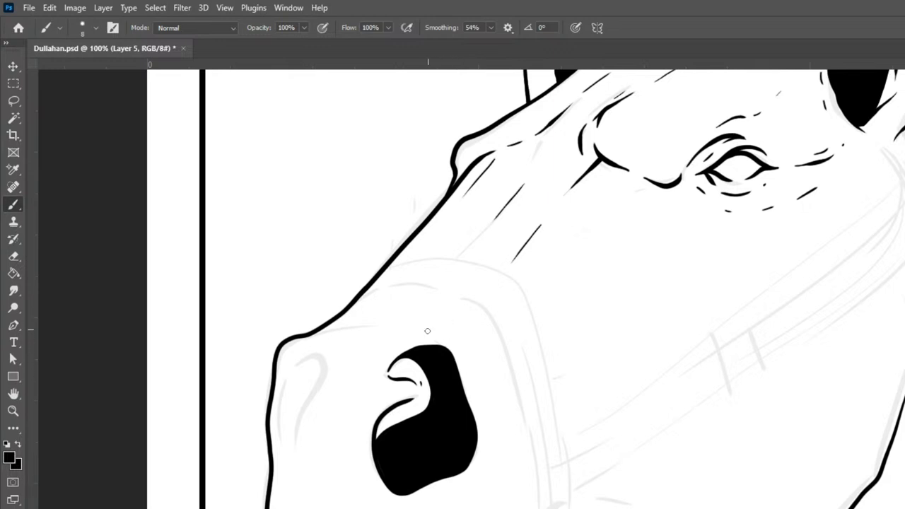
Paint black shading and small strokes into the near nostril's curled fold and lower rim, leaving thin white slivers
{"action": "mouse_move", "coordinate": [404, 360]}
{"action": "left_mouse_down"}
{"action": "mouse_move", "coordinate": [424, 367]}
{"action": "mouse_move", "coordinate": [430, 401]}
{"action": "left_mouse_up"}
{"action": "mouse_move", "coordinate": [398, 363]}
{"action": "left_mouse_down"}
{"action": "mouse_move", "coordinate": [418, 358]}
{"action": "mouse_move", "coordinate": [390, 384]}
{"action": "mouse_move", "coordinate": [384, 375]}
{"action": "mouse_move", "coordinate": [399, 362]}
{"action": "left_mouse_up"}
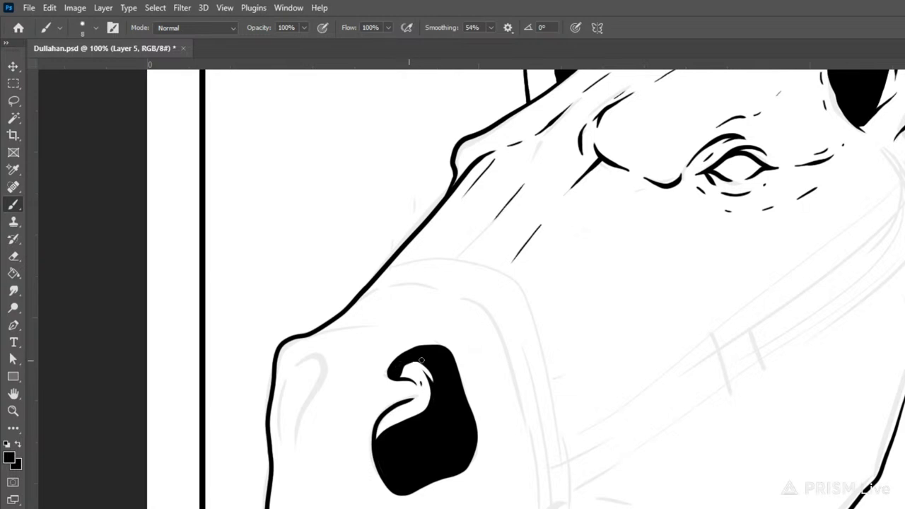
{"action": "mouse_move", "coordinate": [399, 374]}
{"action": "left_mouse_down"}
{"action": "mouse_move", "coordinate": [407, 367]}
{"action": "mouse_move", "coordinate": [422, 383]}
{"action": "mouse_move", "coordinate": [423, 402]}
{"action": "left_mouse_up"}
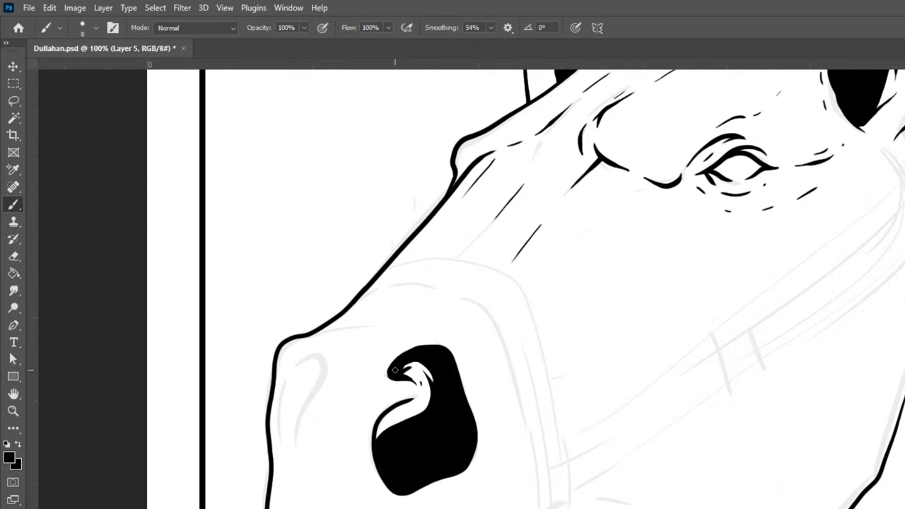
{"action": "left_click_drag", "start_coordinate": [401, 360], "coordinate": [432, 355]}
{"action": "mouse_move", "coordinate": [421, 400]}
{"action": "left_mouse_down"}
{"action": "mouse_move", "coordinate": [382, 413]}
{"action": "mouse_move", "coordinate": [375, 447]}
{"action": "left_mouse_up"}
{"action": "mouse_move", "coordinate": [427, 399]}
{"action": "left_mouse_down"}
{"action": "mouse_move", "coordinate": [385, 425]}
{"action": "mouse_move", "coordinate": [373, 442]}
{"action": "mouse_move", "coordinate": [431, 396]}
{"action": "mouse_move", "coordinate": [371, 451]}
{"action": "mouse_move", "coordinate": [376, 428]}
{"action": "mouse_move", "coordinate": [432, 399]}
{"action": "left_mouse_up"}
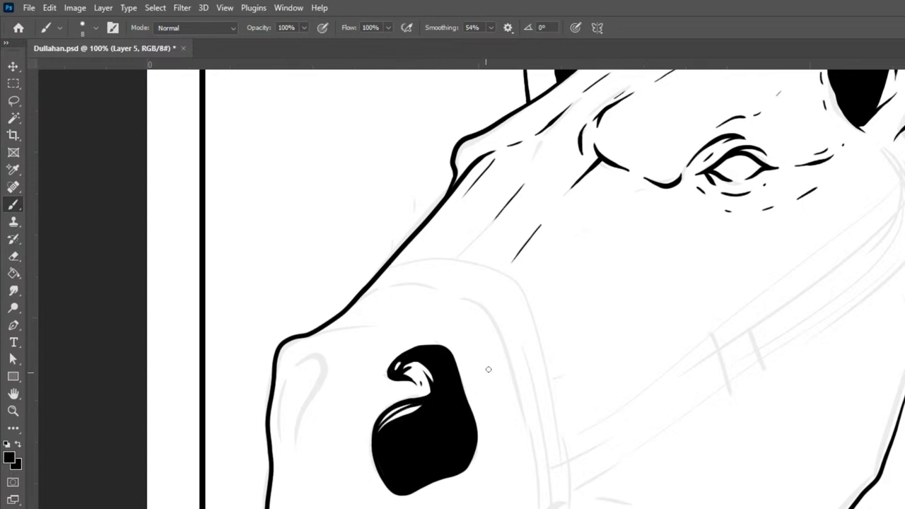
Add thin white highlights along the upper, right, and lower edges inside the near nostril
{"action": "left_click_drag", "start_coordinate": [435, 349], "coordinate": [452, 361]}
{"action": "left_click_drag", "start_coordinate": [463, 407], "coordinate": [472, 438]}
{"action": "mouse_move", "coordinate": [385, 466]}
{"action": "left_mouse_down"}
{"action": "mouse_move", "coordinate": [404, 487]}
{"action": "mouse_move", "coordinate": [411, 479]}
{"action": "left_mouse_up"}
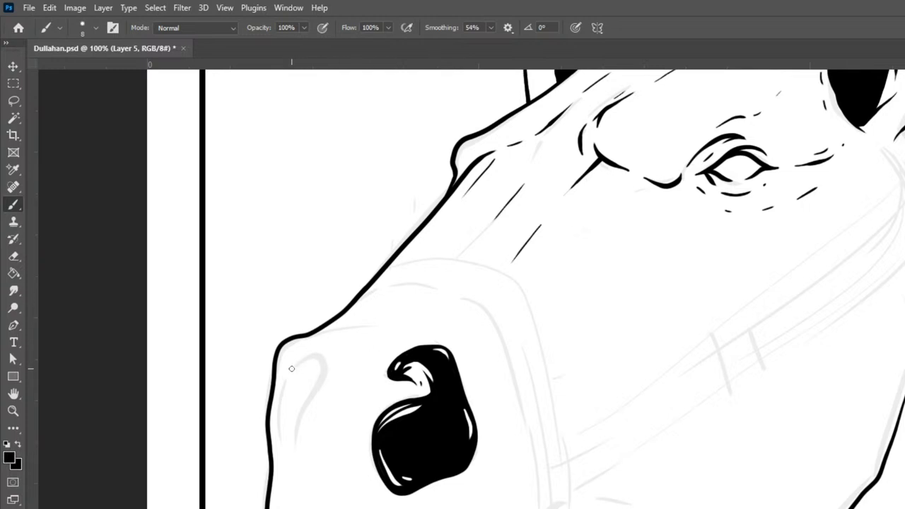
Ink the narrow far nostril's outline down to its tapered lower tip and fill it solid black
{"action": "mouse_move", "coordinate": [288, 372]}
{"action": "left_mouse_down"}
{"action": "mouse_move", "coordinate": [313, 349]}
{"action": "mouse_move", "coordinate": [321, 367]}
{"action": "mouse_move", "coordinate": [298, 390]}
{"action": "mouse_move", "coordinate": [301, 414]}
{"action": "mouse_move", "coordinate": [281, 464]}
{"action": "left_mouse_up"}
{"action": "mouse_move", "coordinate": [300, 412]}
{"action": "left_mouse_down"}
{"action": "mouse_move", "coordinate": [283, 491]}
{"action": "mouse_move", "coordinate": [295, 415]}
{"action": "left_mouse_up"}
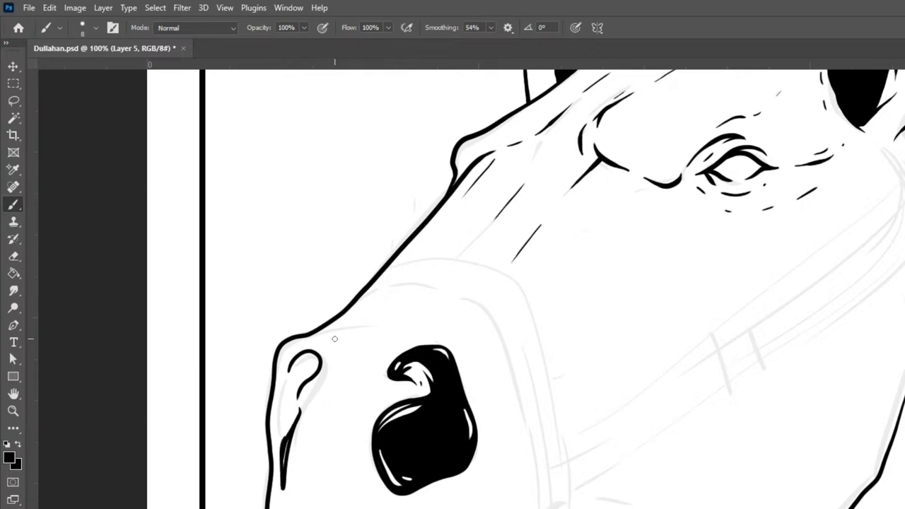
{"action": "left_click_drag", "start_coordinate": [283, 484], "coordinate": [290, 437]}
{"action": "mouse_move", "coordinate": [287, 376]}
{"action": "left_mouse_down"}
{"action": "mouse_move", "coordinate": [281, 465]}
{"action": "mouse_move", "coordinate": [282, 396]}
{"action": "mouse_move", "coordinate": [301, 354]}
{"action": "mouse_move", "coordinate": [313, 352]}
{"action": "mouse_move", "coordinate": [319, 361]}
{"action": "mouse_move", "coordinate": [293, 392]}
{"action": "mouse_move", "coordinate": [297, 419]}
{"action": "mouse_move", "coordinate": [285, 444]}
{"action": "mouse_move", "coordinate": [291, 371]}
{"action": "mouse_move", "coordinate": [306, 352]}
{"action": "mouse_move", "coordinate": [320, 358]}
{"action": "mouse_move", "coordinate": [305, 379]}
{"action": "left_mouse_up"}
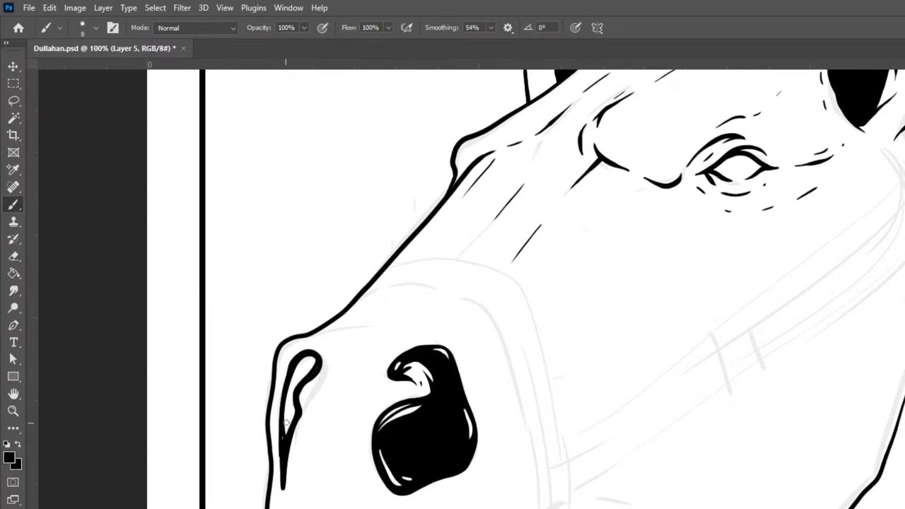
{"action": "mouse_move", "coordinate": [283, 432]}
{"action": "left_mouse_down"}
{"action": "mouse_move", "coordinate": [296, 360]}
{"action": "mouse_move", "coordinate": [308, 352]}
{"action": "mouse_move", "coordinate": [314, 368]}
{"action": "mouse_move", "coordinate": [292, 392]}
{"action": "mouse_move", "coordinate": [296, 367]}
{"action": "mouse_move", "coordinate": [314, 360]}
{"action": "mouse_move", "coordinate": [291, 384]}
{"action": "mouse_move", "coordinate": [312, 363]}
{"action": "mouse_move", "coordinate": [302, 360]}
{"action": "mouse_move", "coordinate": [300, 381]}
{"action": "mouse_move", "coordinate": [312, 357]}
{"action": "mouse_move", "coordinate": [287, 410]}
{"action": "mouse_move", "coordinate": [312, 356]}
{"action": "mouse_move", "coordinate": [289, 381]}
{"action": "mouse_move", "coordinate": [301, 367]}
{"action": "mouse_move", "coordinate": [282, 455]}
{"action": "mouse_move", "coordinate": [293, 390]}
{"action": "mouse_move", "coordinate": [284, 436]}
{"action": "left_mouse_up"}
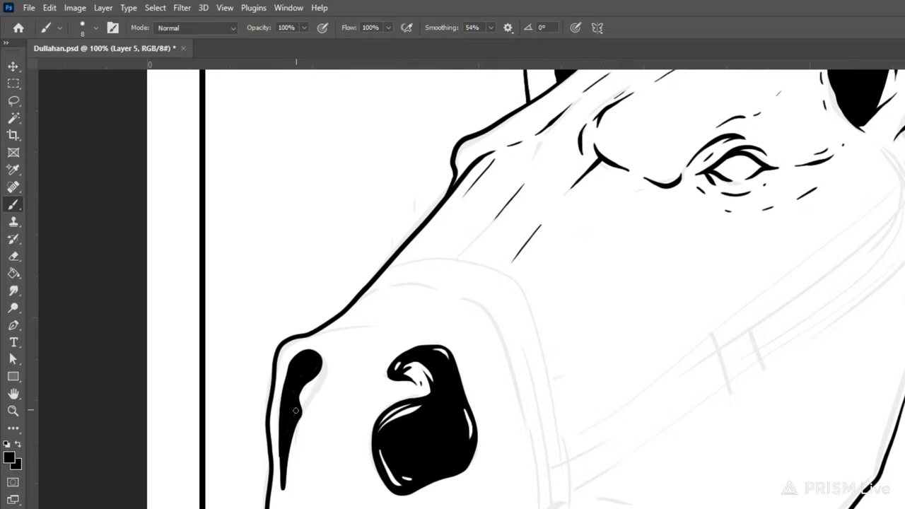
{"action": "key", "text": "ctrl+z"}
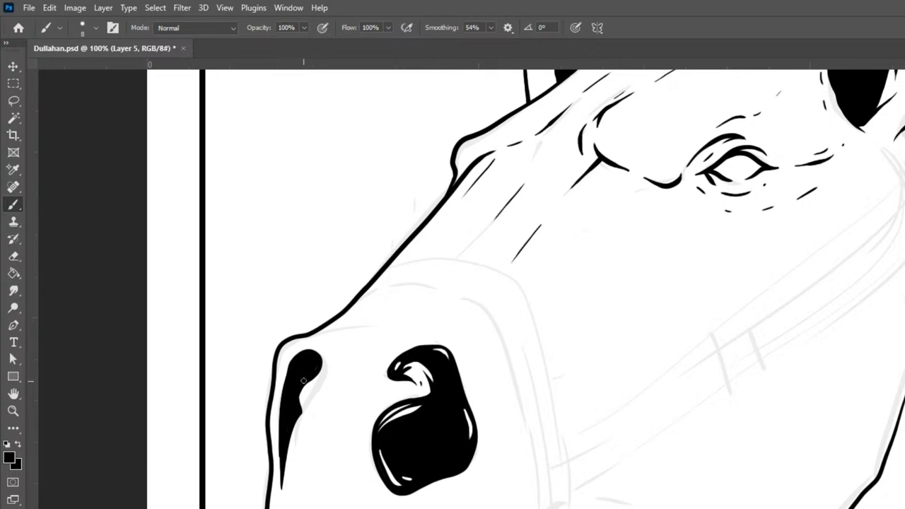
Add a small white highlight on the far nostril's inner edge and check the head at a smaller scale
{"action": "left_click_drag", "start_coordinate": [303, 380], "coordinate": [300, 398]}
{"action": "left_click_drag", "start_coordinate": [313, 337], "coordinate": [324, 347]}
{"action": "key", "text": "ctrl+z"}
{"action": "key", "text": "ctrl+minus"}
{"action": "key", "text": "ctrl+minus"}
{"action": "key", "text": "ctrl+minus"}
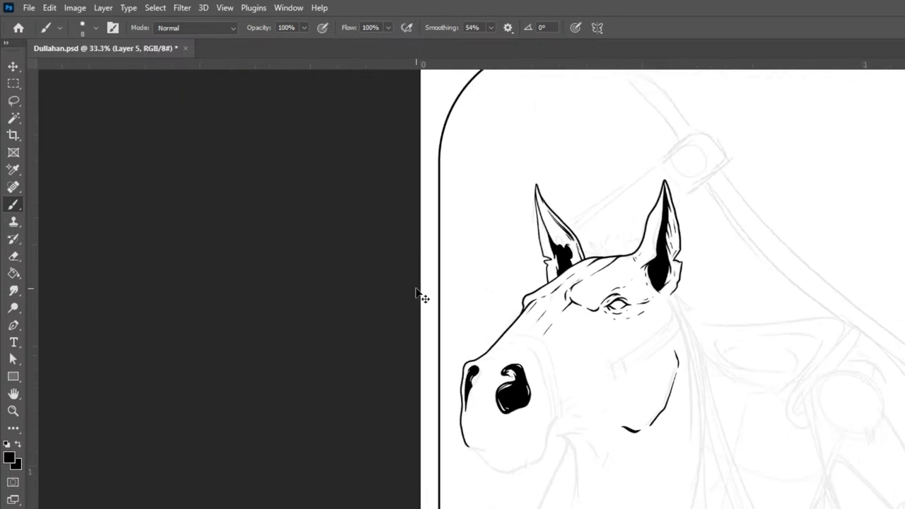
{"action": "key", "text": "ctrl+plus"}
{"action": "key", "text": "ctrl+plus"}
{"action": "key", "text": "ctrl+plus"}
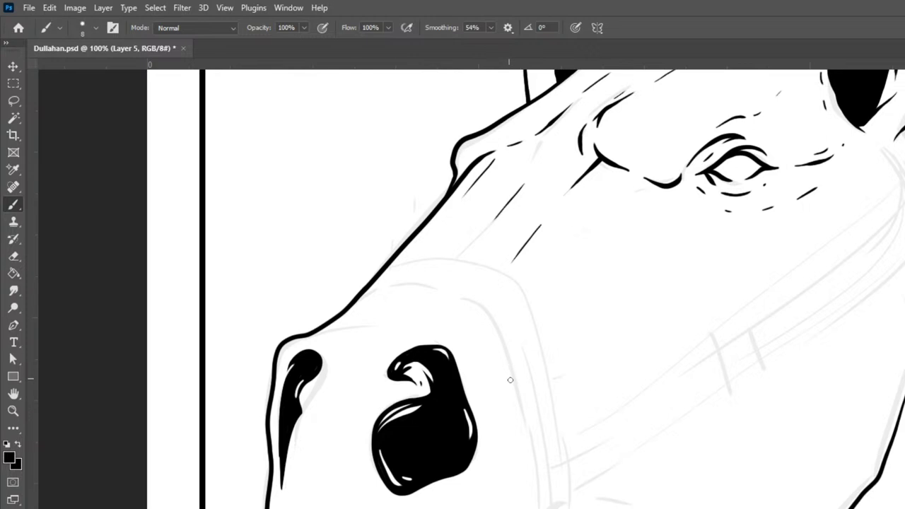
Ink broken contour lines behind the near nostril and a short hatch stroke beside the existing cheek line
{"action": "mouse_move", "coordinate": [474, 465]}
{"action": "left_mouse_down"}
{"action": "mouse_move", "coordinate": [502, 423]}
{"action": "mouse_move", "coordinate": [491, 371]}
{"action": "left_mouse_up"}
{"action": "left_click_drag", "start_coordinate": [493, 359], "coordinate": [505, 298]}
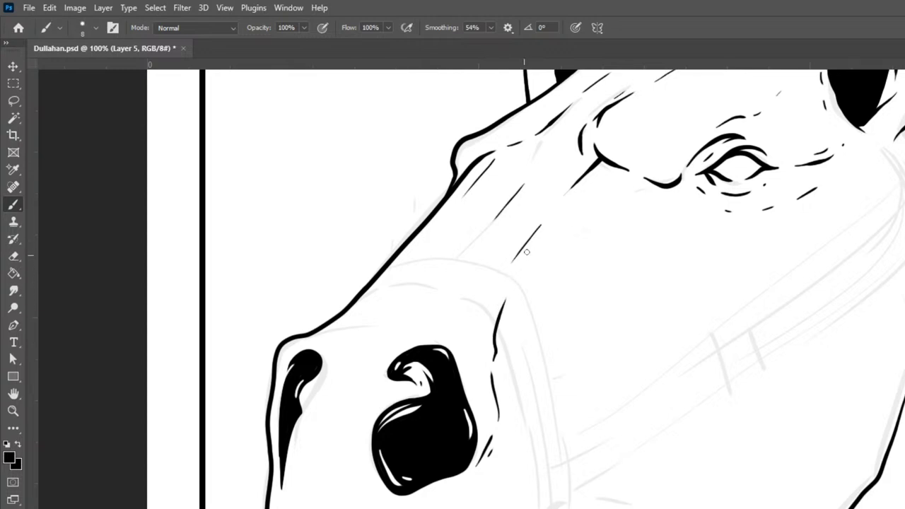
{"action": "left_click_drag", "start_coordinate": [539, 240], "coordinate": [517, 276]}
Ink crease strokes above the near nostril, a long line along the side of the nose, and short dashes between the nostrils
{"action": "mouse_move", "coordinate": [372, 366]}
{"action": "left_mouse_down"}
{"action": "mouse_move", "coordinate": [424, 322]}
{"action": "mouse_move", "coordinate": [441, 328]}
{"action": "mouse_move", "coordinate": [425, 322]}
{"action": "mouse_move", "coordinate": [466, 323]}
{"action": "left_mouse_up"}
{"action": "left_click_drag", "start_coordinate": [468, 308], "coordinate": [489, 279]}
{"action": "left_click_drag", "start_coordinate": [564, 177], "coordinate": [472, 277]}
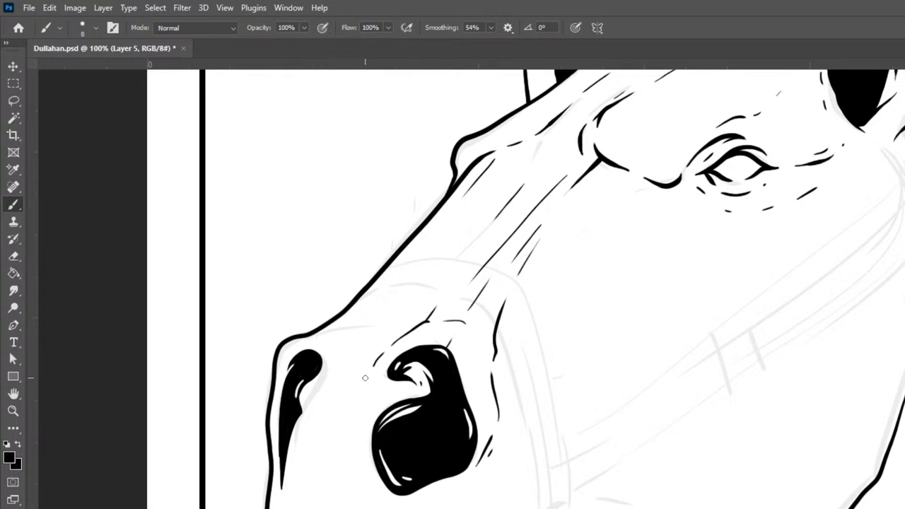
{"action": "mouse_move", "coordinate": [342, 375]}
{"action": "left_mouse_down"}
{"action": "mouse_move", "coordinate": [350, 327]}
{"action": "mouse_move", "coordinate": [357, 323]}
{"action": "left_mouse_up"}
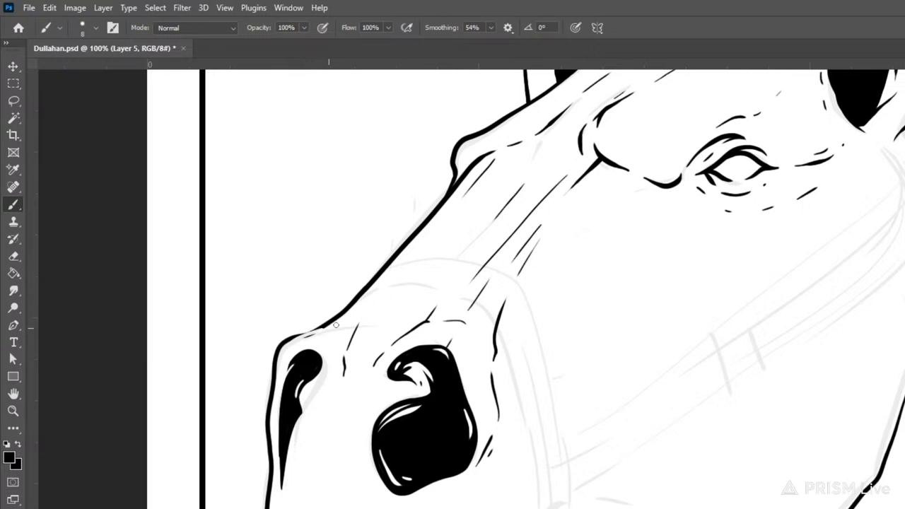
Smooth the outline above the far nostril and ink long hatch lines down the nose bridge toward the nostrils
{"action": "left_click_drag", "start_coordinate": [297, 333], "coordinate": [375, 292]}
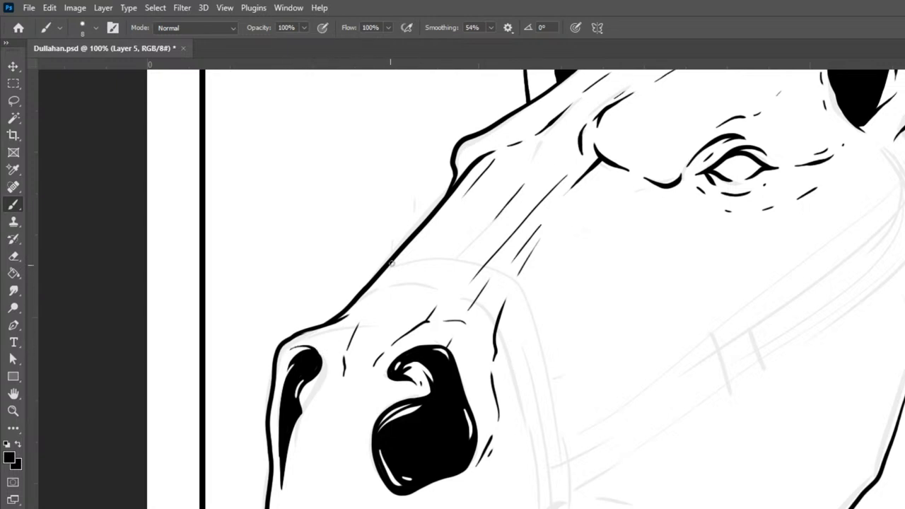
{"action": "left_click_drag", "start_coordinate": [371, 298], "coordinate": [438, 222]}
{"action": "left_click_drag", "start_coordinate": [430, 271], "coordinate": [359, 361]}
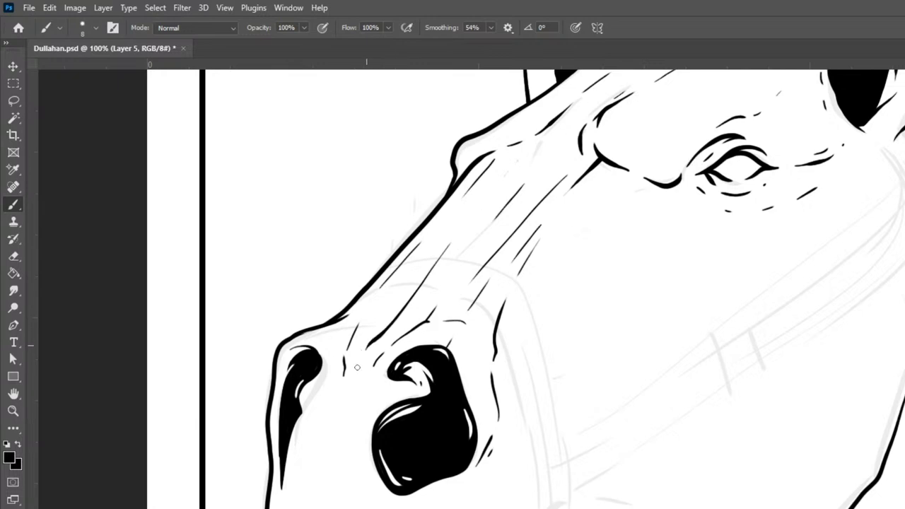
{"action": "key", "text": "ctrl+minus"}
{"action": "key", "text": "ctrl+minus"}
{"action": "key", "text": "ctrl+minus"}
{"action": "key", "text": "ctrl+minus"}
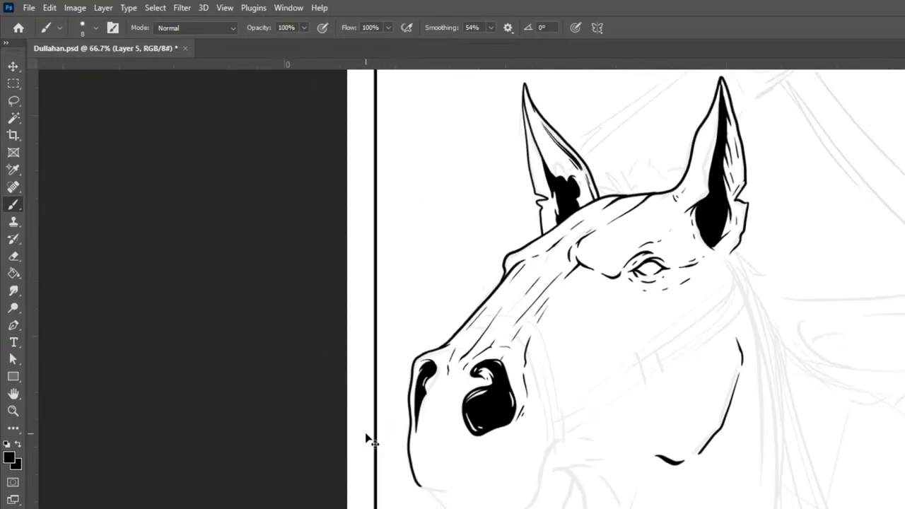
Thicken the horse's upper eyelid into solid black, darken the inner eye corner, and ink a curved fold beneath it
{"action": "key", "text": "ctrl+plus"}
{"action": "key", "text": "ctrl+plus"}
{"action": "key", "text": "ctrl+plus"}
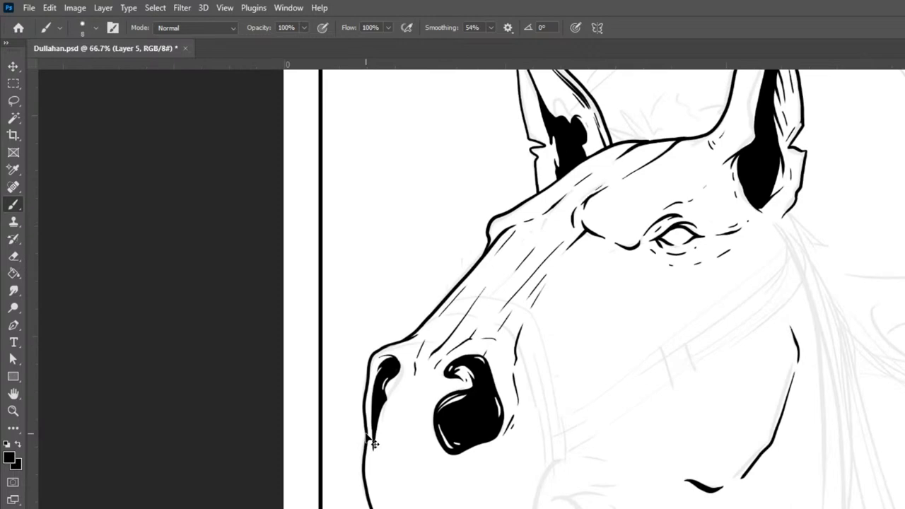
{"action": "key", "text": "ctrl+plus"}
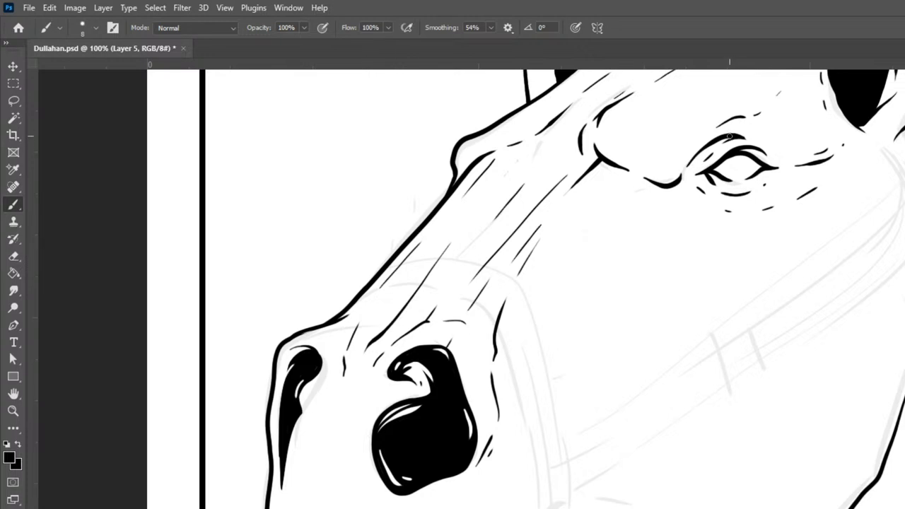
{"action": "mouse_move", "coordinate": [725, 139]}
{"action": "left_mouse_down"}
{"action": "mouse_move", "coordinate": [672, 185]}
{"action": "mouse_move", "coordinate": [707, 145]}
{"action": "mouse_move", "coordinate": [727, 138]}
{"action": "mouse_move", "coordinate": [680, 177]}
{"action": "mouse_move", "coordinate": [739, 135]}
{"action": "mouse_move", "coordinate": [699, 171]}
{"action": "mouse_move", "coordinate": [658, 188]}
{"action": "left_mouse_up"}
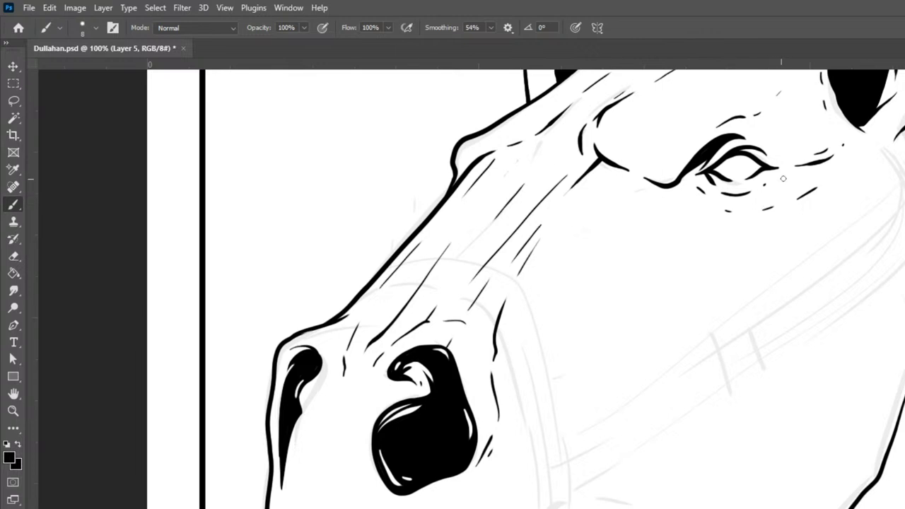
{"action": "mouse_move", "coordinate": [680, 181]}
{"action": "left_mouse_down"}
{"action": "mouse_move", "coordinate": [716, 195]}
{"action": "mouse_move", "coordinate": [706, 166]}
{"action": "mouse_move", "coordinate": [679, 185]}
{"action": "mouse_move", "coordinate": [712, 154]}
{"action": "left_mouse_up"}
{"action": "mouse_move", "coordinate": [695, 186]}
{"action": "left_mouse_down"}
{"action": "mouse_move", "coordinate": [707, 195]}
{"action": "mouse_move", "coordinate": [689, 170]}
{"action": "left_mouse_up"}
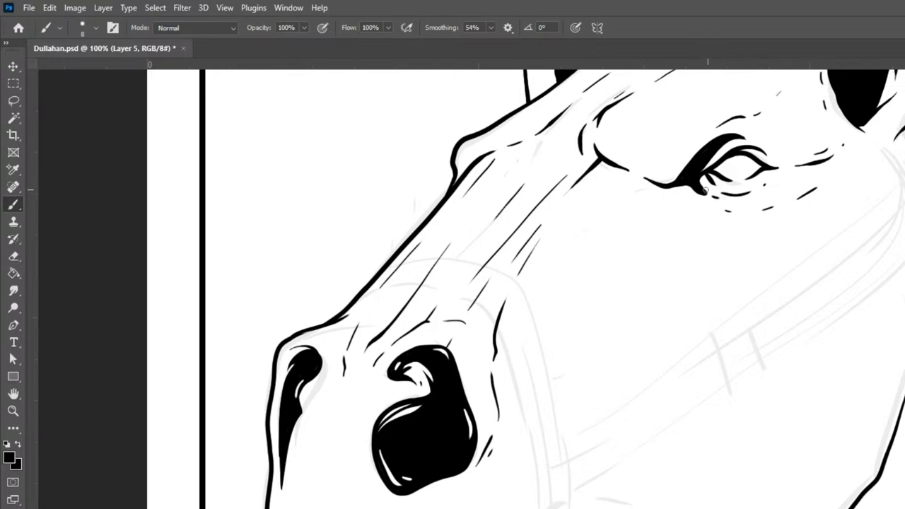
{"action": "left_click_drag", "start_coordinate": [681, 186], "coordinate": [702, 216]}
On Layer 6 with a 10 px brush, ink the thick noseband curving over the muzzle, with a bulge near its lower end
{"action": "left_click_drag", "start_coordinate": [901, 260], "coordinate": [904, 203]}
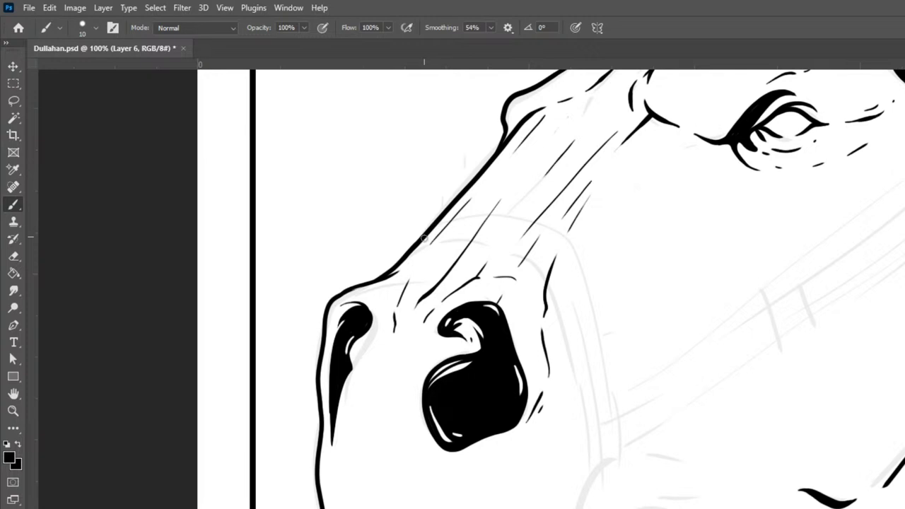
{"action": "mouse_move", "coordinate": [412, 247]}
{"action": "left_mouse_down"}
{"action": "mouse_move", "coordinate": [521, 240]}
{"action": "mouse_move", "coordinate": [563, 286]}
{"action": "mouse_move", "coordinate": [601, 443]}
{"action": "mouse_move", "coordinate": [593, 476]}
{"action": "left_mouse_up"}
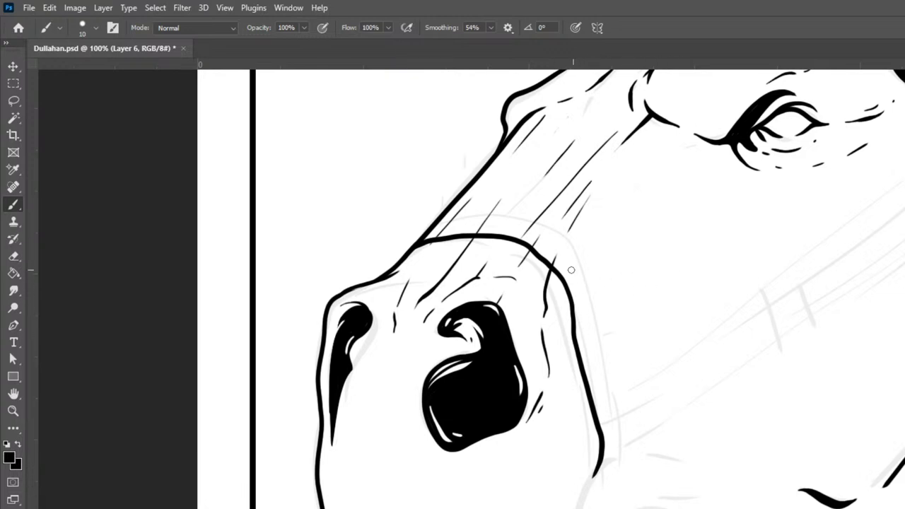
{"action": "mouse_move", "coordinate": [404, 255]}
{"action": "left_mouse_down"}
{"action": "mouse_move", "coordinate": [417, 239]}
{"action": "mouse_move", "coordinate": [497, 230]}
{"action": "mouse_move", "coordinate": [556, 260]}
{"action": "mouse_move", "coordinate": [591, 340]}
{"action": "mouse_move", "coordinate": [608, 353]}
{"action": "mouse_move", "coordinate": [597, 456]}
{"action": "left_mouse_up"}
{"action": "mouse_move", "coordinate": [426, 239]}
{"action": "left_mouse_down"}
{"action": "mouse_move", "coordinate": [513, 232]}
{"action": "mouse_move", "coordinate": [530, 243]}
{"action": "mouse_move", "coordinate": [496, 232]}
{"action": "mouse_move", "coordinate": [529, 243]}
{"action": "mouse_move", "coordinate": [562, 273]}
{"action": "mouse_move", "coordinate": [577, 304]}
{"action": "mouse_move", "coordinate": [579, 355]}
{"action": "mouse_move", "coordinate": [600, 428]}
{"action": "left_mouse_up"}
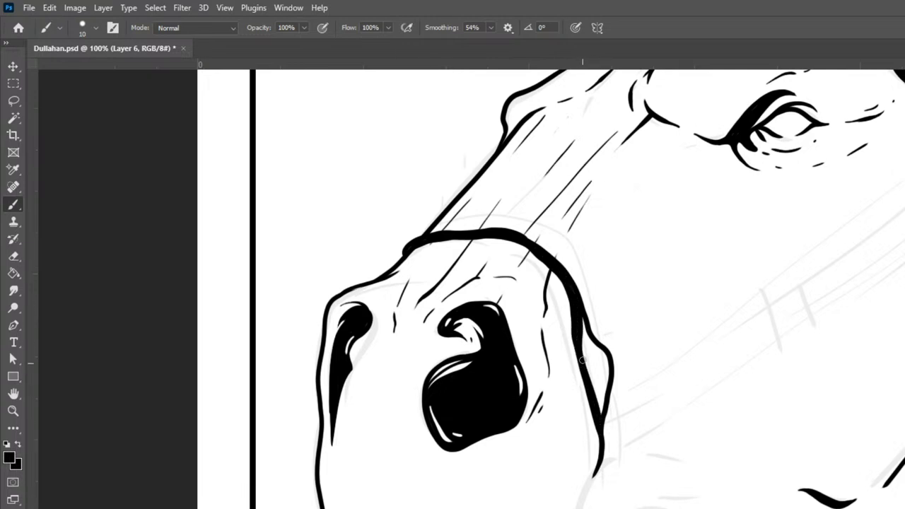
Fill the bulge beside the noseband with black and carve thin white highlights through it
{"action": "mouse_move", "coordinate": [583, 318]}
{"action": "left_mouse_down"}
{"action": "mouse_move", "coordinate": [607, 358]}
{"action": "mouse_move", "coordinate": [600, 421]}
{"action": "mouse_move", "coordinate": [578, 330]}
{"action": "mouse_move", "coordinate": [597, 412]}
{"action": "mouse_move", "coordinate": [586, 324]}
{"action": "mouse_move", "coordinate": [599, 411]}
{"action": "mouse_move", "coordinate": [594, 354]}
{"action": "mouse_move", "coordinate": [605, 378]}
{"action": "mouse_move", "coordinate": [581, 330]}
{"action": "left_mouse_up"}
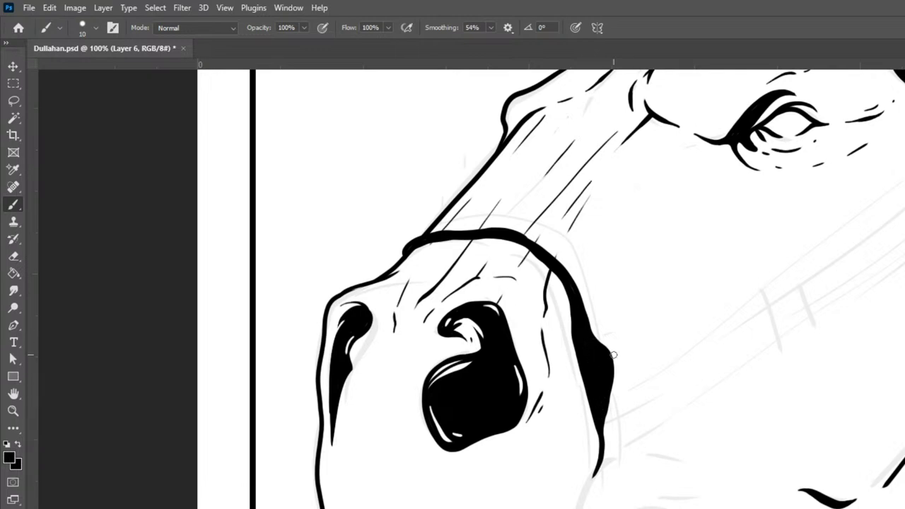
{"action": "left_click_drag", "start_coordinate": [584, 315], "coordinate": [605, 387]}
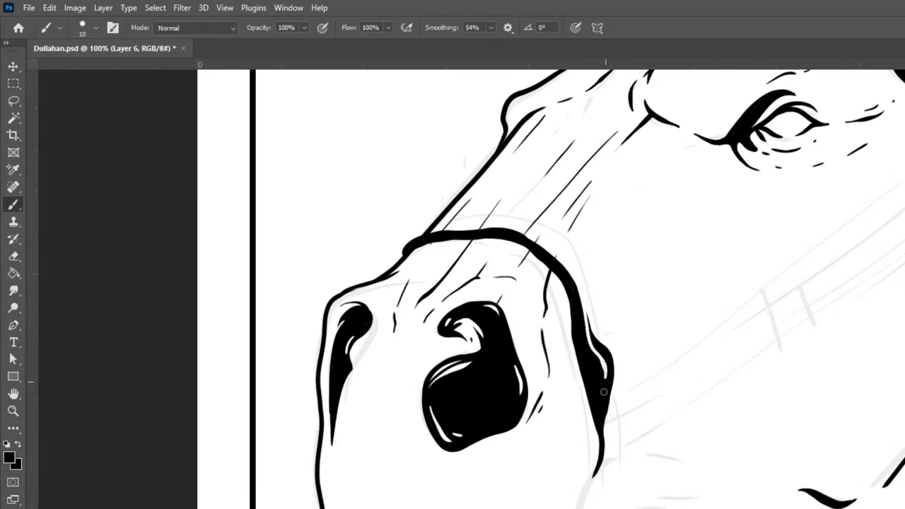
{"action": "left_click_drag", "start_coordinate": [579, 326], "coordinate": [597, 405]}
Lasso a branching splatter shape on the cheek beside the noseband, fill it with black, and deselect
{"action": "key", "text": "l"}
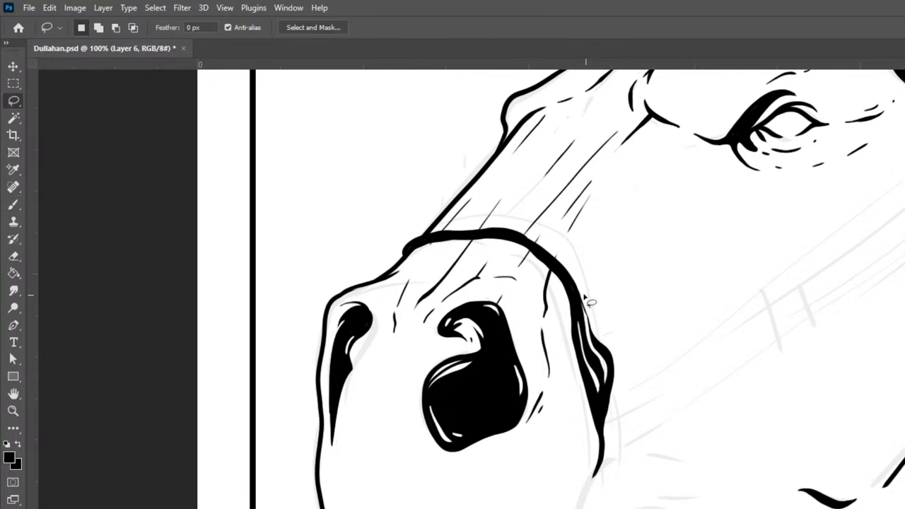
{"action": "mouse_move", "coordinate": [598, 345]}
{"action": "left_mouse_down"}
{"action": "mouse_move", "coordinate": [627, 342]}
{"action": "mouse_move", "coordinate": [654, 290]}
{"action": "mouse_move", "coordinate": [635, 335]}
{"action": "mouse_move", "coordinate": [657, 322]}
{"action": "mouse_move", "coordinate": [653, 343]}
{"action": "mouse_move", "coordinate": [669, 343]}
{"action": "mouse_move", "coordinate": [651, 363]}
{"action": "mouse_move", "coordinate": [648, 378]}
{"action": "mouse_move", "coordinate": [661, 371]}
{"action": "mouse_move", "coordinate": [645, 392]}
{"action": "mouse_move", "coordinate": [634, 375]}
{"action": "mouse_move", "coordinate": [644, 352]}
{"action": "mouse_move", "coordinate": [631, 359]}
{"action": "mouse_move", "coordinate": [626, 411]}
{"action": "mouse_move", "coordinate": [616, 396]}
{"action": "mouse_move", "coordinate": [607, 411]}
{"action": "mouse_move", "coordinate": [606, 333]}
{"action": "left_mouse_up"}
{"action": "key", "text": "alt+BackSpace"}
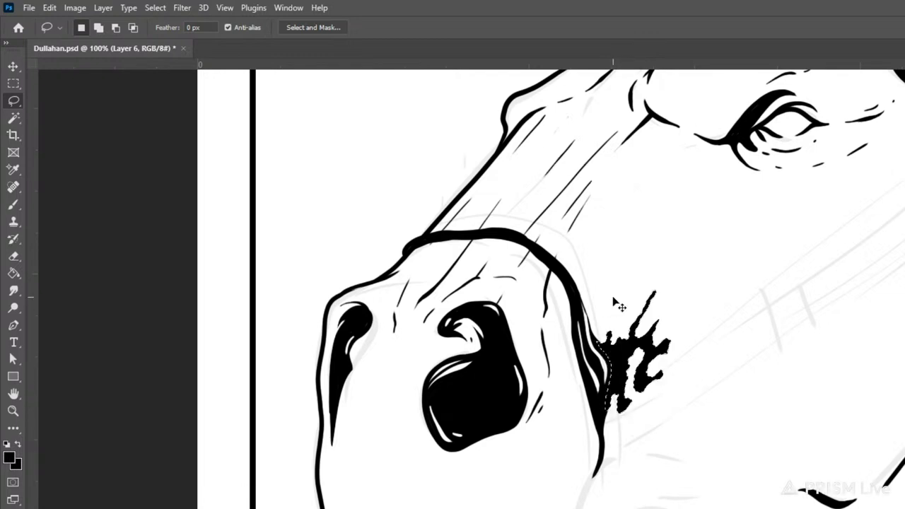
{"action": "key", "text": "ctrl+d"}
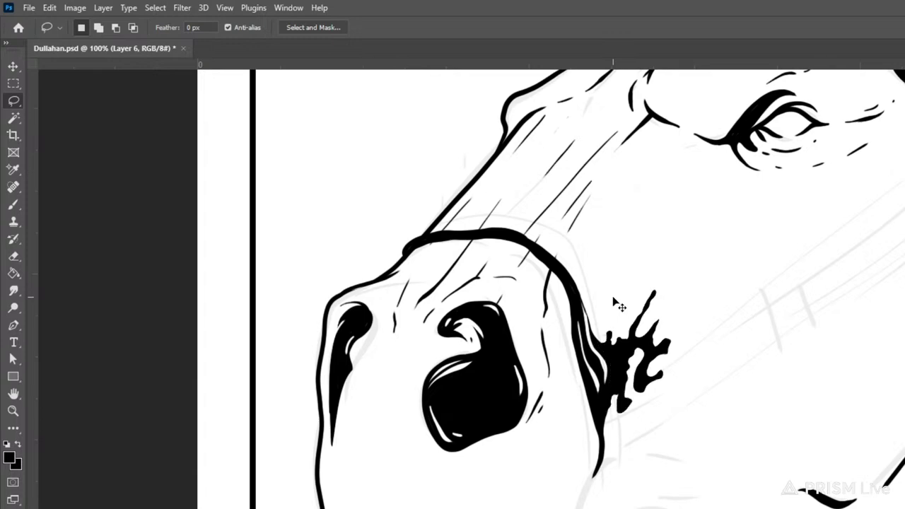
Ink the small loop at the noseband's lower end and outline the cheek strap section rising from it
{"action": "mouse_move", "coordinate": [813, 318]}
{"action": "left_mouse_down"}
{"action": "mouse_move", "coordinate": [723, 367]}
{"action": "mouse_move", "coordinate": [622, 459]}
{"action": "left_mouse_up"}
{"action": "mouse_move", "coordinate": [763, 502]}
{"action": "left_mouse_down"}
{"action": "mouse_move", "coordinate": [773, 420]}
{"action": "mouse_move", "coordinate": [788, 432]}
{"action": "left_mouse_up"}
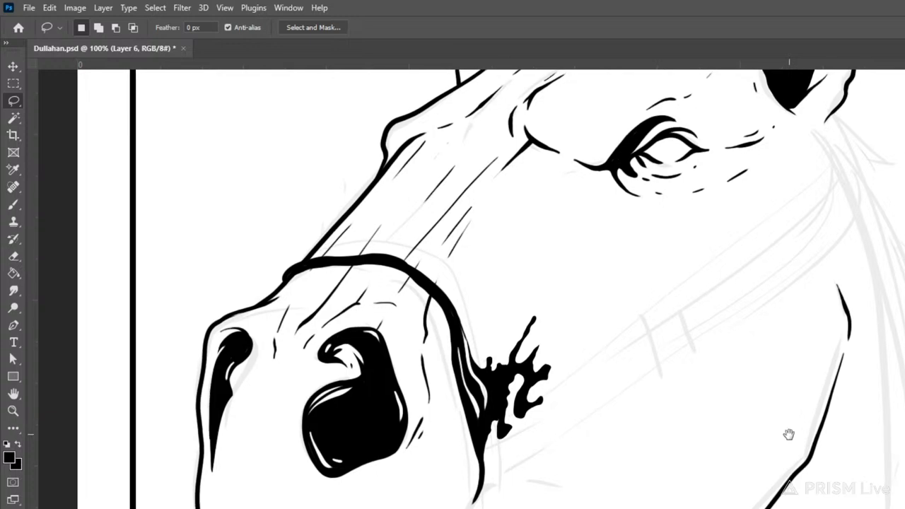
{"action": "key", "text": "b"}
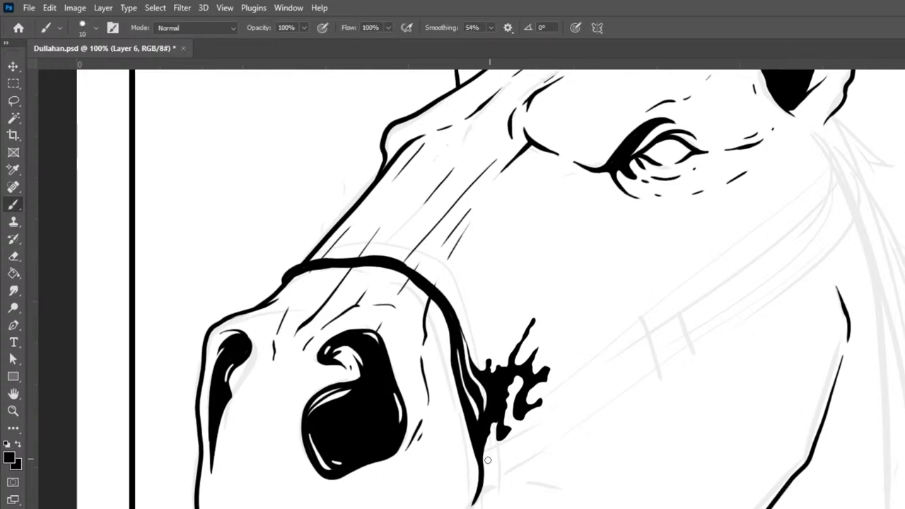
{"action": "mouse_move", "coordinate": [472, 503]}
{"action": "left_mouse_down"}
{"action": "mouse_move", "coordinate": [501, 472]}
{"action": "mouse_move", "coordinate": [492, 424]}
{"action": "mouse_move", "coordinate": [473, 448]}
{"action": "mouse_move", "coordinate": [496, 424]}
{"action": "mouse_move", "coordinate": [485, 433]}
{"action": "mouse_move", "coordinate": [492, 476]}
{"action": "mouse_move", "coordinate": [494, 456]}
{"action": "mouse_move", "coordinate": [475, 498]}
{"action": "left_mouse_up"}
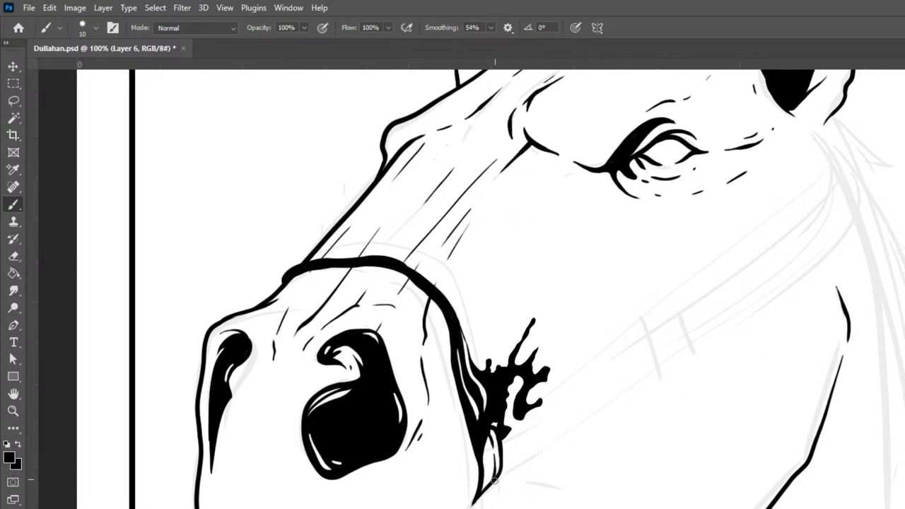
{"action": "mouse_move", "coordinate": [482, 493]}
{"action": "left_mouse_down"}
{"action": "mouse_move", "coordinate": [570, 420]}
{"action": "mouse_move", "coordinate": [665, 351]}
{"action": "left_mouse_up"}
{"action": "mouse_move", "coordinate": [501, 431]}
{"action": "left_mouse_down"}
{"action": "mouse_move", "coordinate": [649, 335]}
{"action": "mouse_move", "coordinate": [655, 370]}
{"action": "left_mouse_up"}
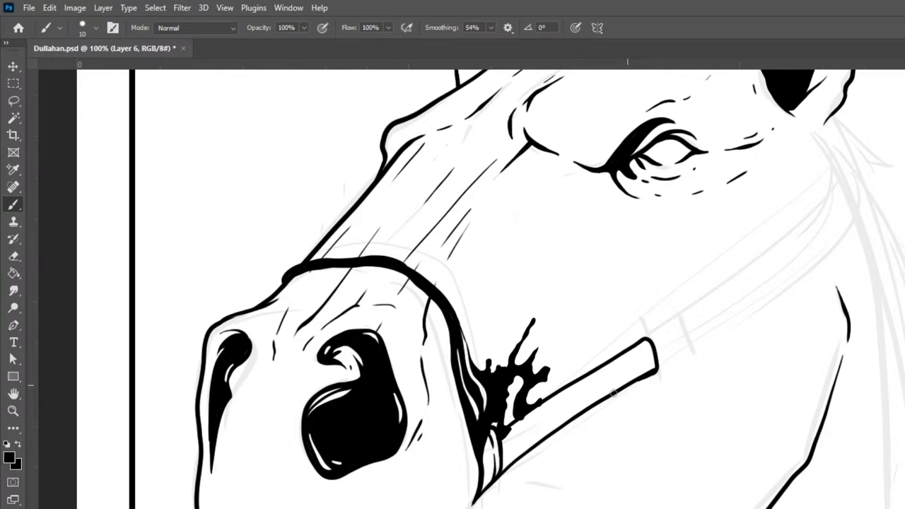
Ink lengthwise grain lines inside the cheek strap and draw a rounded buckle with a notched inner line at its upper end
{"action": "left_click_drag", "start_coordinate": [655, 361], "coordinate": [624, 375]}
{"action": "left_click_drag", "start_coordinate": [501, 460], "coordinate": [622, 376]}
{"action": "left_click_drag", "start_coordinate": [651, 349], "coordinate": [605, 376]}
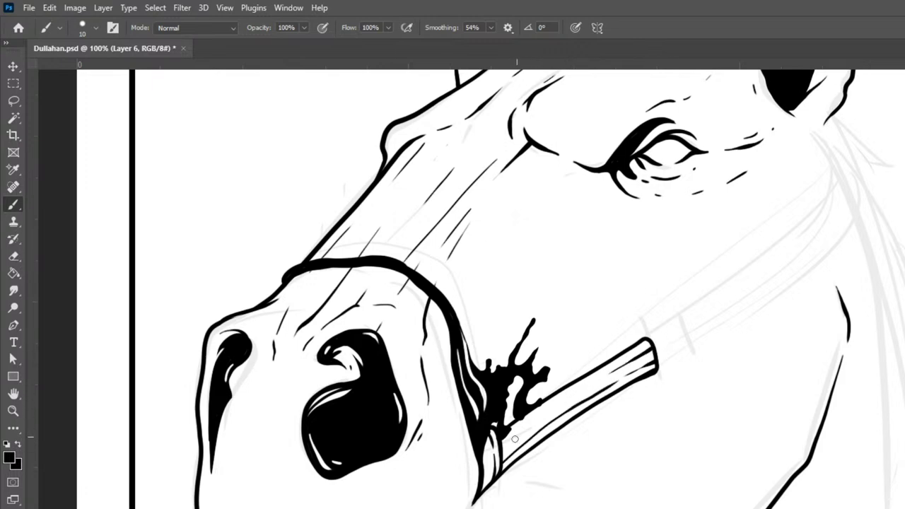
{"action": "left_click_drag", "start_coordinate": [497, 448], "coordinate": [608, 374]}
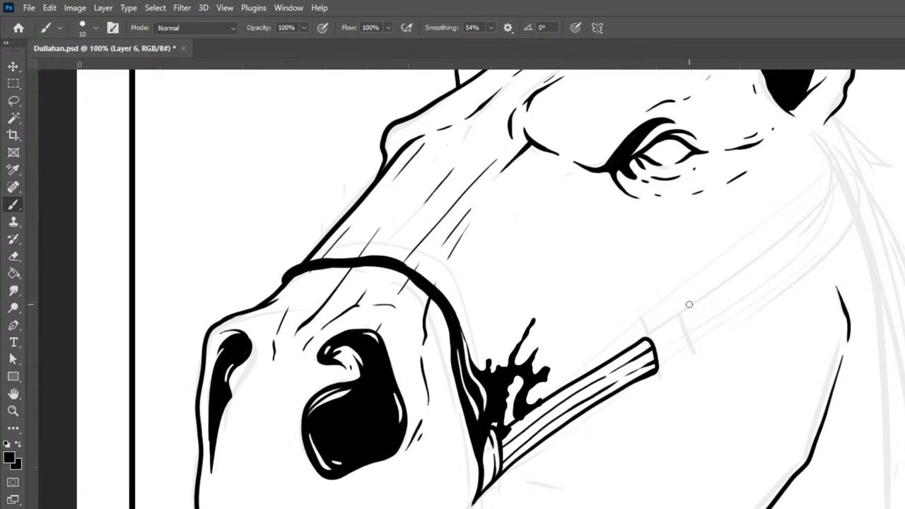
{"action": "mouse_move", "coordinate": [641, 335]}
{"action": "left_mouse_down"}
{"action": "mouse_move", "coordinate": [681, 313]}
{"action": "mouse_move", "coordinate": [693, 346]}
{"action": "mouse_move", "coordinate": [687, 363]}
{"action": "mouse_move", "coordinate": [646, 378]}
{"action": "left_mouse_up"}
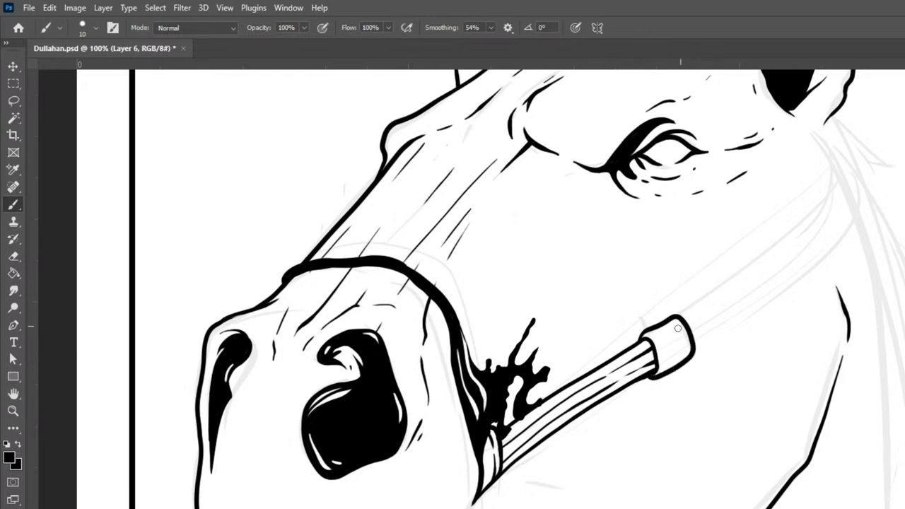
{"action": "mouse_move", "coordinate": [657, 326]}
{"action": "left_mouse_down"}
{"action": "mouse_move", "coordinate": [675, 337]}
{"action": "mouse_move", "coordinate": [660, 344]}
{"action": "mouse_move", "coordinate": [663, 357]}
{"action": "mouse_move", "coordinate": [680, 351]}
{"action": "left_mouse_up"}
Outline the upper strap section from the buckle to a curved tip below the near ear, and ink crease lines inside it
{"action": "left_click_drag", "start_coordinate": [679, 318], "coordinate": [797, 215]}
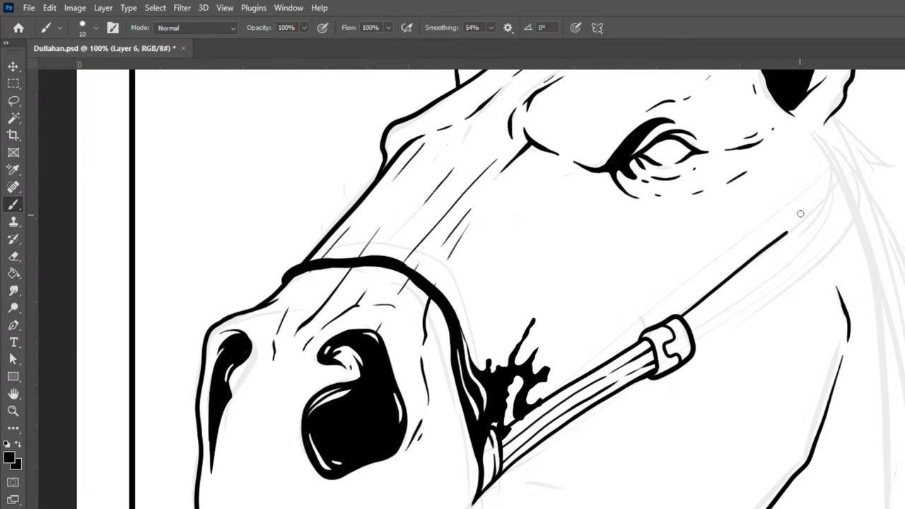
{"action": "key", "text": "ctrl+z"}
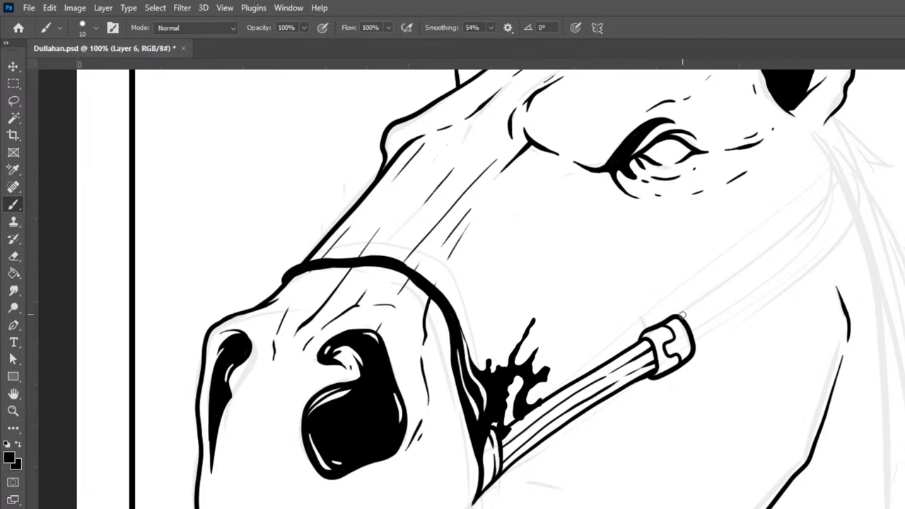
{"action": "mouse_move", "coordinate": [679, 317]}
{"action": "left_mouse_down"}
{"action": "mouse_move", "coordinate": [772, 257]}
{"action": "mouse_move", "coordinate": [831, 203]}
{"action": "mouse_move", "coordinate": [846, 170]}
{"action": "mouse_move", "coordinate": [853, 220]}
{"action": "mouse_move", "coordinate": [826, 257]}
{"action": "mouse_move", "coordinate": [682, 349]}
{"action": "left_mouse_up"}
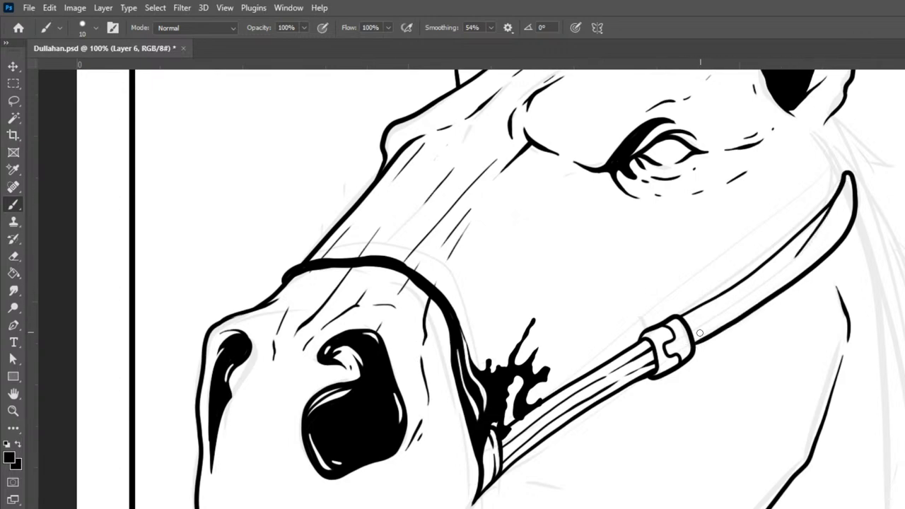
{"action": "mouse_move", "coordinate": [739, 297]}
{"action": "left_mouse_down"}
{"action": "mouse_move", "coordinate": [848, 180]}
{"action": "mouse_move", "coordinate": [848, 215]}
{"action": "mouse_move", "coordinate": [855, 186]}
{"action": "mouse_move", "coordinate": [844, 174]}
{"action": "mouse_move", "coordinate": [826, 231]}
{"action": "mouse_move", "coordinate": [856, 194]}
{"action": "mouse_move", "coordinate": [854, 182]}
{"action": "mouse_move", "coordinate": [846, 205]}
{"action": "left_mouse_up"}
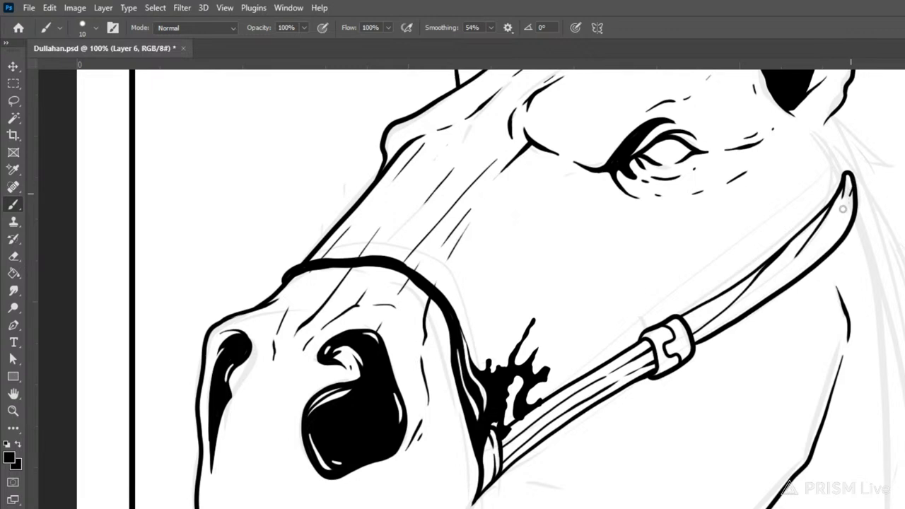
{"action": "left_click_drag", "start_coordinate": [786, 268], "coordinate": [728, 325]}
{"action": "left_click_drag", "start_coordinate": [792, 284], "coordinate": [844, 214]}
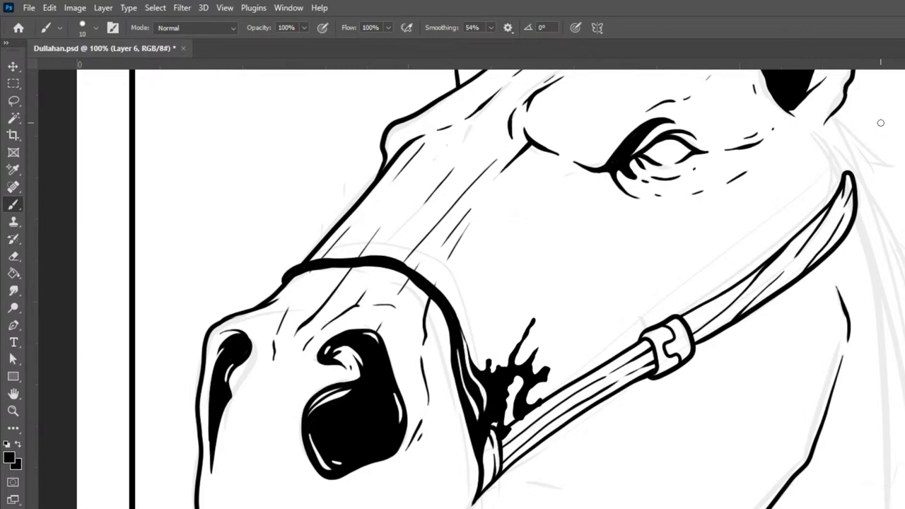
With an 8 px brush, ink the head's back contour from the base of the near ear to the strap's tip
{"action": "key", "text": "ctrl+minus"}
{"action": "key", "text": "ctrl+minus"}
{"action": "key", "text": "ctrl+minus"}
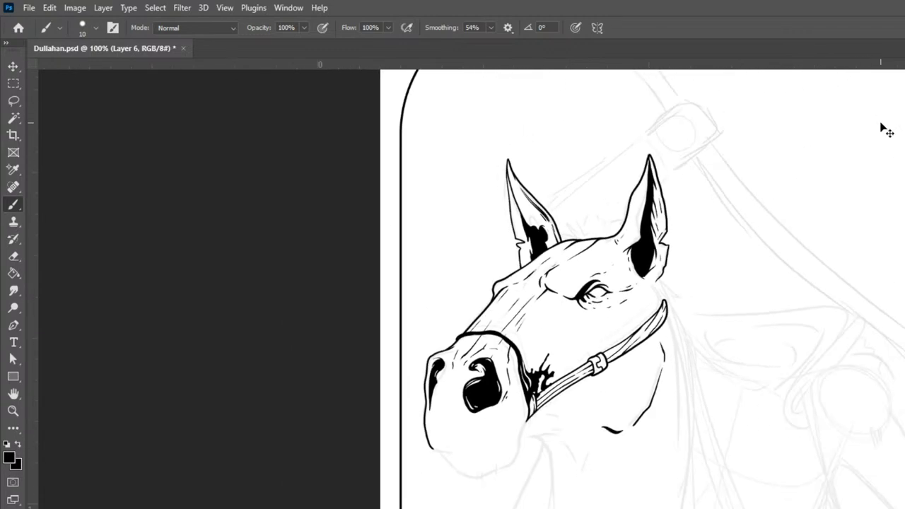
{"action": "key", "text": "ctrl+plus"}
{"action": "key", "text": "ctrl+plus"}
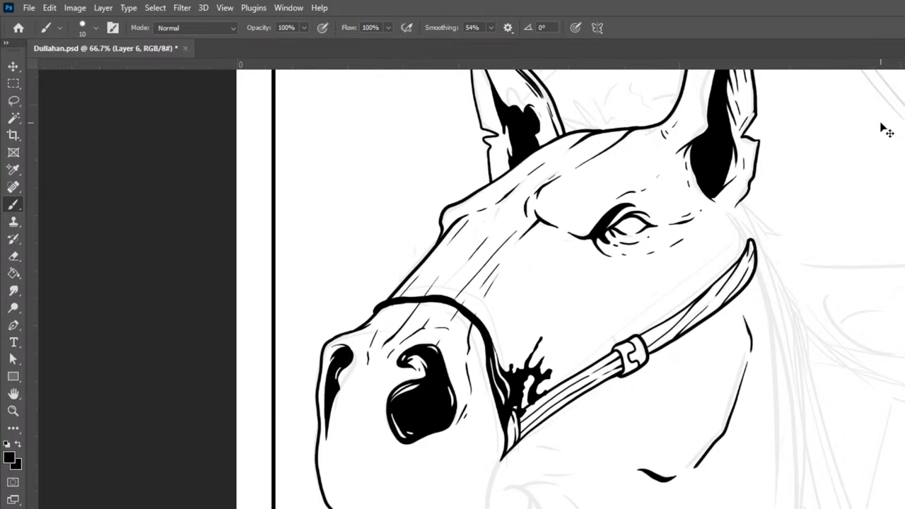
{"action": "key", "text": "ctrl+plus"}
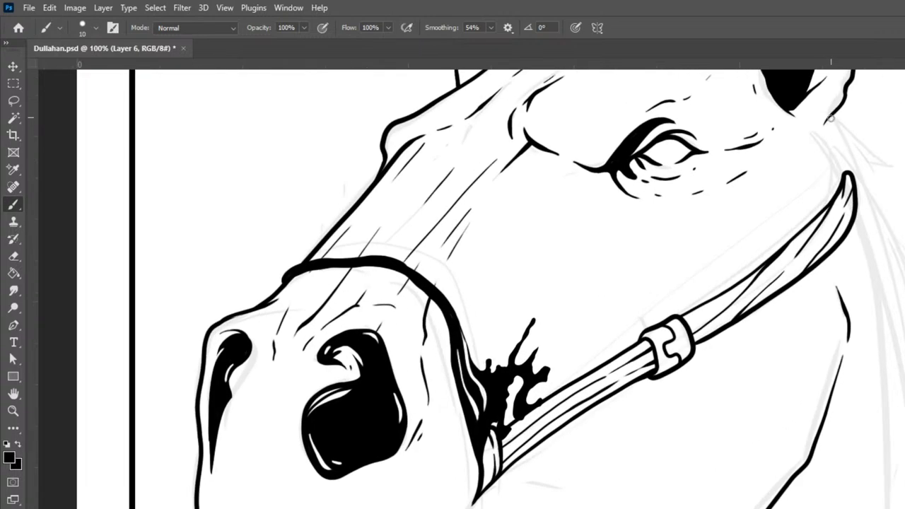
{"action": "key", "text": "bracketleft"}
{"action": "left_click_drag", "start_coordinate": [834, 112], "coordinate": [846, 181]}
Ink the lower muzzle outline from the strap's lower end toward the chin and extend the front lip contour to meet it
{"action": "scroll", "coordinate": [817, 336], "scroll_direction": "down", "scroll_amount": 3}
{"action": "scroll", "coordinate": [706, 354], "scroll_direction": "left", "scroll_amount": 4}
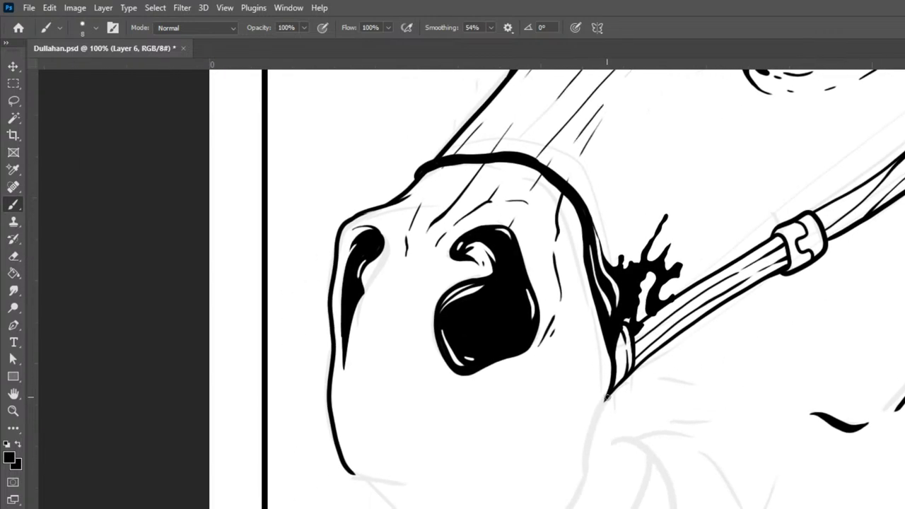
{"action": "mouse_move", "coordinate": [606, 398]}
{"action": "left_mouse_down"}
{"action": "mouse_move", "coordinate": [588, 426]}
{"action": "mouse_move", "coordinate": [568, 502]}
{"action": "left_mouse_up"}
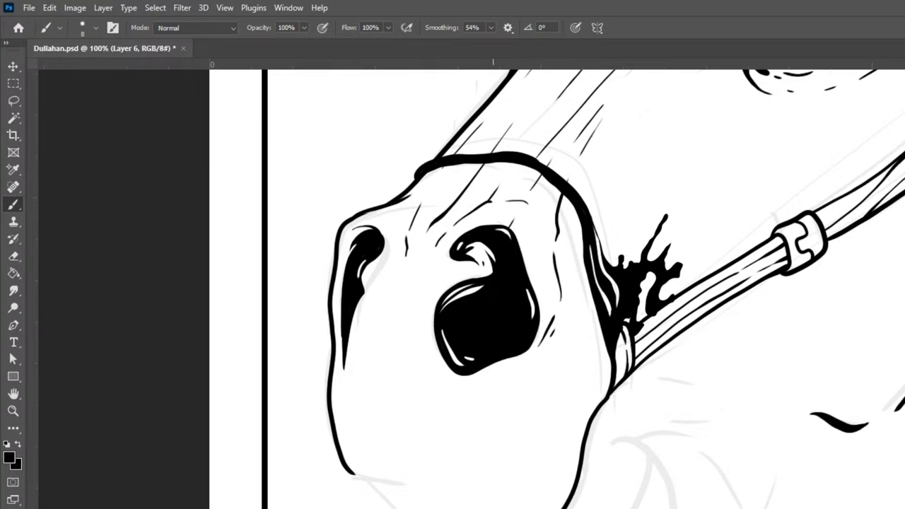
{"action": "left_click_drag", "start_coordinate": [393, 508], "coordinate": [343, 470]}
Lasso the lower muzzle and chin with a ragged upper edge between the nostrils, fill it with black, and deselect
{"action": "key", "text": "l"}
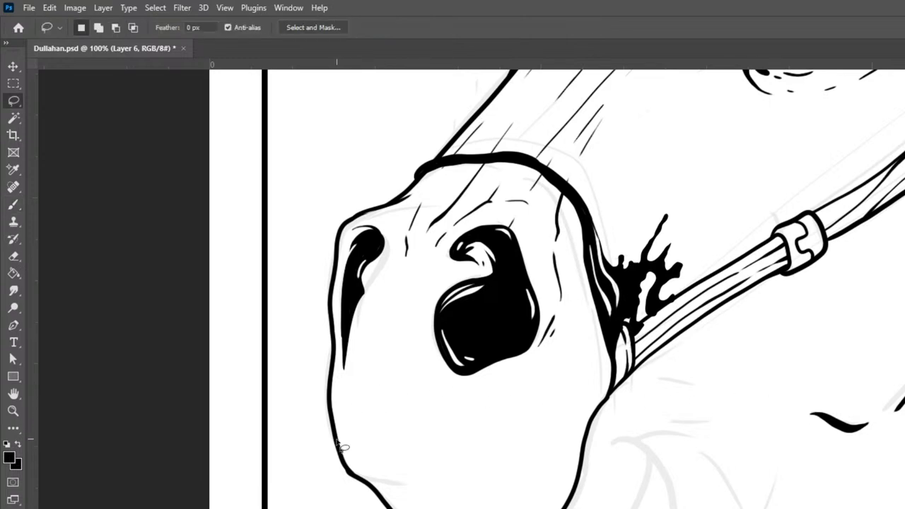
{"action": "mouse_move", "coordinate": [337, 431]}
{"action": "left_mouse_down"}
{"action": "mouse_move", "coordinate": [351, 417]}
{"action": "mouse_move", "coordinate": [366, 344]}
{"action": "mouse_move", "coordinate": [391, 308]}
{"action": "mouse_move", "coordinate": [404, 316]}
{"action": "mouse_move", "coordinate": [422, 375]}
{"action": "mouse_move", "coordinate": [406, 374]}
{"action": "mouse_move", "coordinate": [417, 396]}
{"action": "mouse_move", "coordinate": [432, 401]}
{"action": "mouse_move", "coordinate": [414, 415]}
{"action": "mouse_move", "coordinate": [428, 424]}
{"action": "mouse_move", "coordinate": [441, 418]}
{"action": "mouse_move", "coordinate": [461, 443]}
{"action": "mouse_move", "coordinate": [500, 433]}
{"action": "mouse_move", "coordinate": [542, 402]}
{"action": "mouse_move", "coordinate": [587, 357]}
{"action": "mouse_move", "coordinate": [598, 316]}
{"action": "mouse_move", "coordinate": [618, 381]}
{"action": "mouse_move", "coordinate": [612, 405]}
{"action": "mouse_move", "coordinate": [595, 417]}
{"action": "mouse_move", "coordinate": [571, 507]}
{"action": "left_mouse_up"}
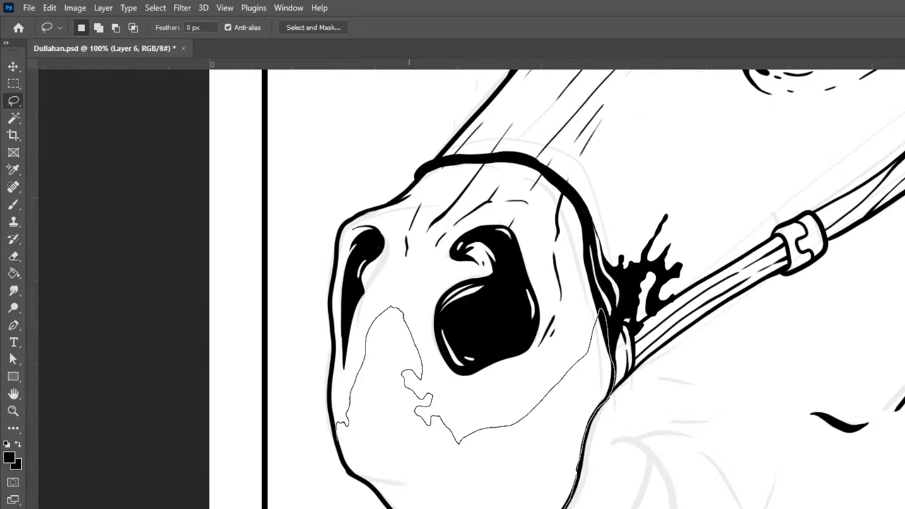
{"action": "mouse_move", "coordinate": [392, 507]}
{"action": "left_mouse_down"}
{"action": "mouse_move", "coordinate": [344, 468]}
{"action": "mouse_move", "coordinate": [339, 421]}
{"action": "left_mouse_up"}
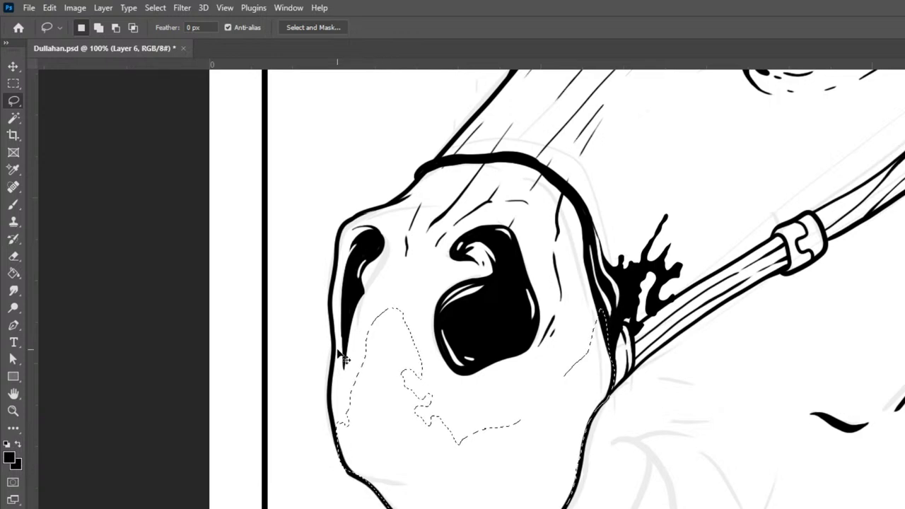
{"action": "key", "text": "alt+BackSpace"}
{"action": "key", "text": "ctrl+d"}
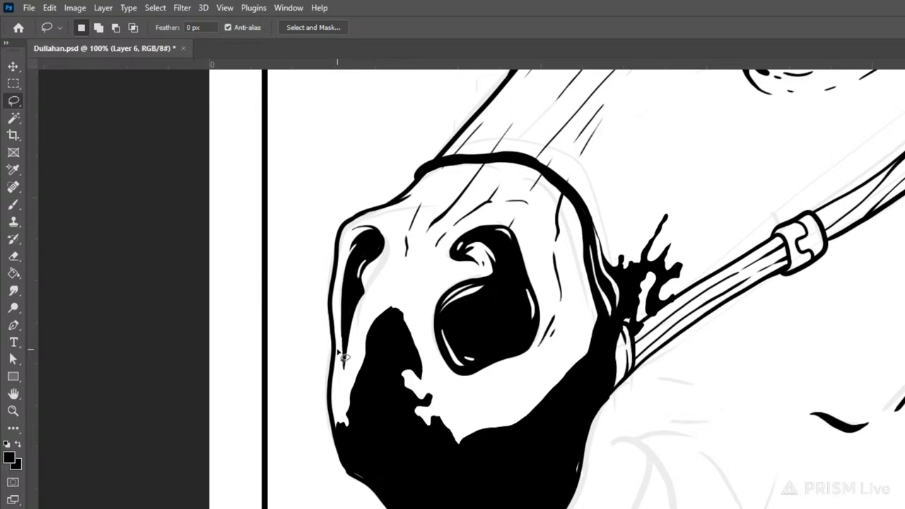
{"action": "key", "text": "b"}
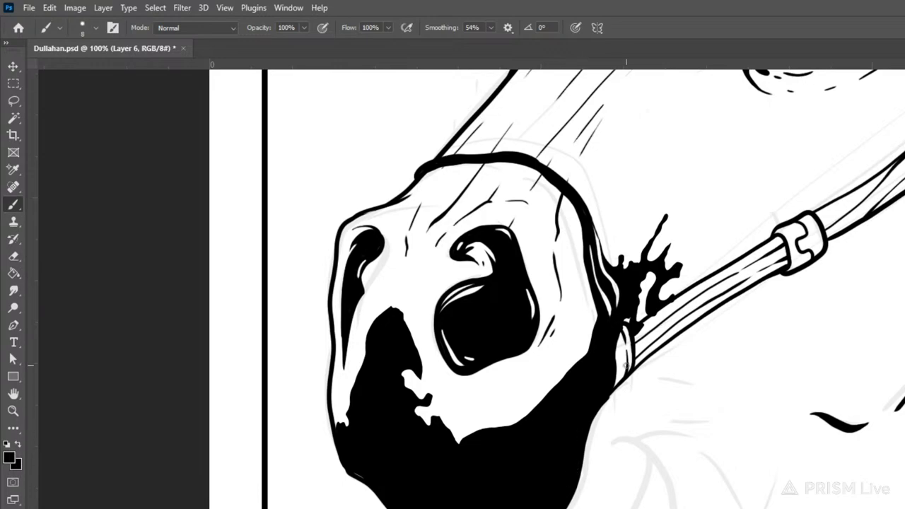
{"action": "scroll", "coordinate": [625, 364], "scroll_direction": "down", "scroll_amount": 2}
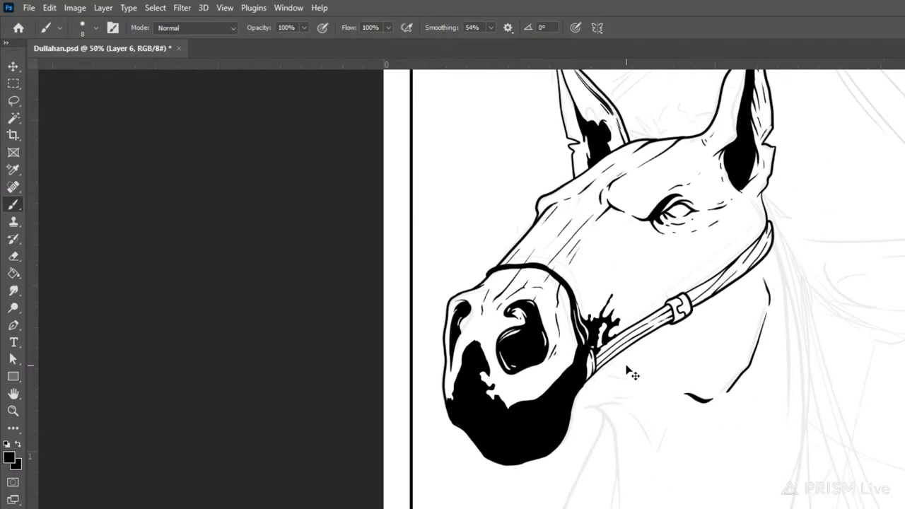
Cut thin white highlight lines into the black muzzle shadow, along the lips and chin and down the patch between the nostrils
{"action": "scroll", "coordinate": [626, 368], "scroll_direction": "up", "scroll_amount": 2}
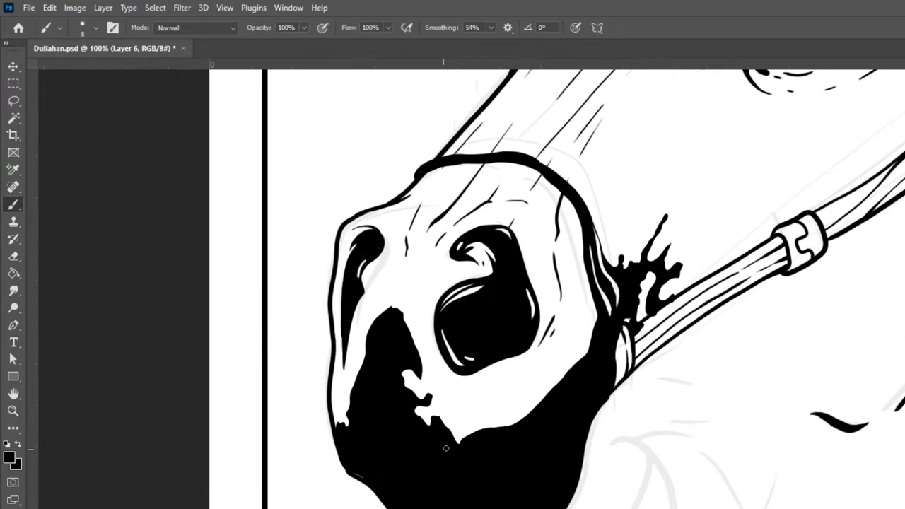
{"action": "left_click_drag", "start_coordinate": [463, 453], "coordinate": [479, 467]}
{"action": "mouse_move", "coordinate": [382, 483]}
{"action": "left_mouse_down"}
{"action": "mouse_move", "coordinate": [426, 492]}
{"action": "mouse_move", "coordinate": [481, 481]}
{"action": "left_mouse_up"}
{"action": "mouse_move", "coordinate": [522, 461]}
{"action": "left_mouse_down"}
{"action": "mouse_move", "coordinate": [543, 458]}
{"action": "mouse_move", "coordinate": [570, 422]}
{"action": "left_mouse_up"}
{"action": "mouse_move", "coordinate": [607, 367]}
{"action": "left_mouse_down"}
{"action": "mouse_move", "coordinate": [605, 393]}
{"action": "mouse_move", "coordinate": [596, 382]}
{"action": "mouse_move", "coordinate": [593, 406]}
{"action": "mouse_move", "coordinate": [582, 407]}
{"action": "left_mouse_up"}
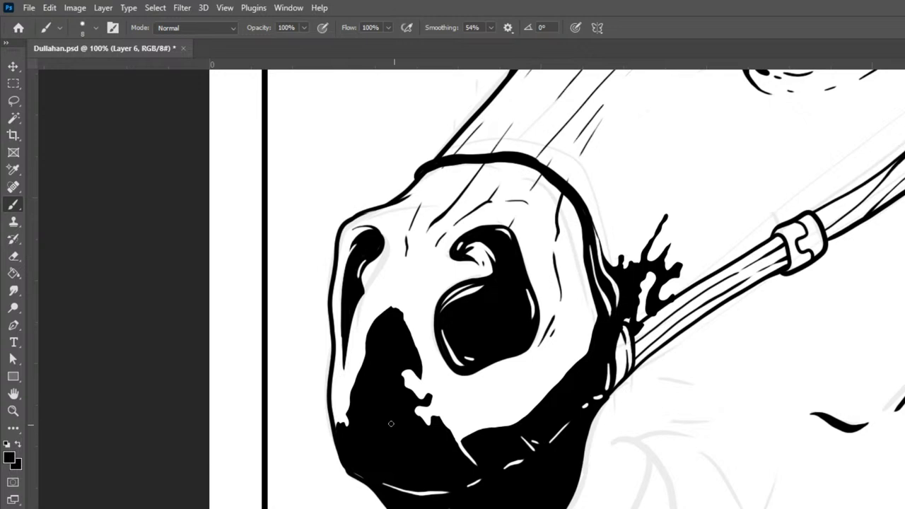
{"action": "mouse_move", "coordinate": [382, 333]}
{"action": "left_mouse_down"}
{"action": "mouse_move", "coordinate": [385, 458]}
{"action": "mouse_move", "coordinate": [451, 477]}
{"action": "left_mouse_up"}
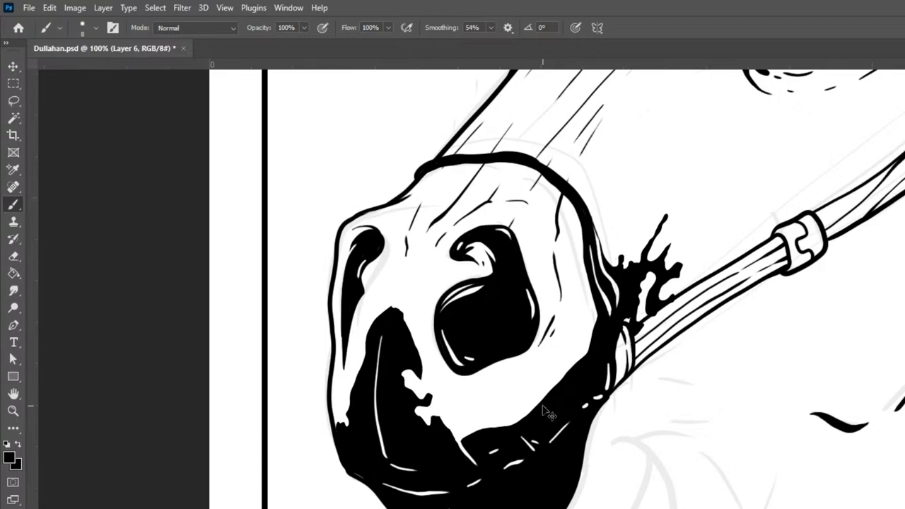
Lasso a ragged flame-edged shadow along the underside of the jaw below the cheek strap, fill it with black, and deselect
{"action": "scroll", "coordinate": [542, 405], "scroll_direction": "down", "scroll_amount": 4}
{"action": "scroll", "coordinate": [544, 411], "scroll_direction": "up", "scroll_amount": 3}
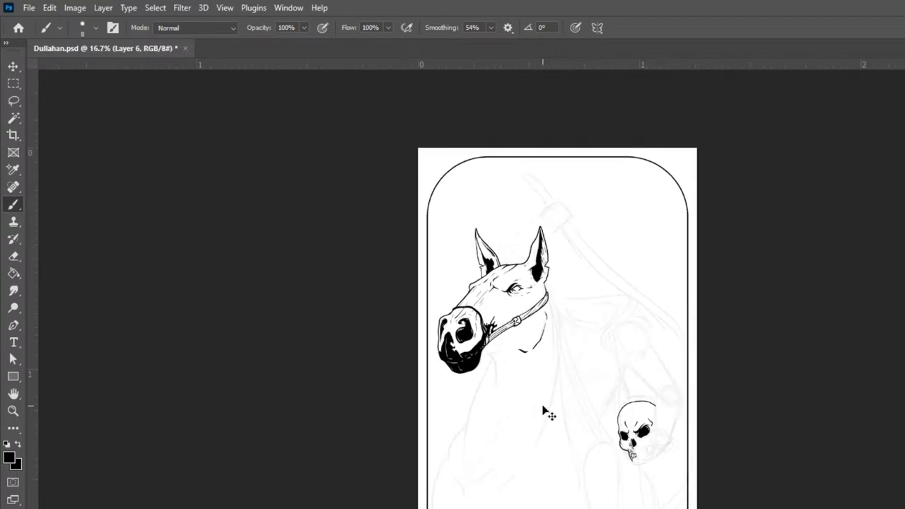
{"action": "scroll", "coordinate": [544, 411], "scroll_direction": "up", "scroll_amount": 1}
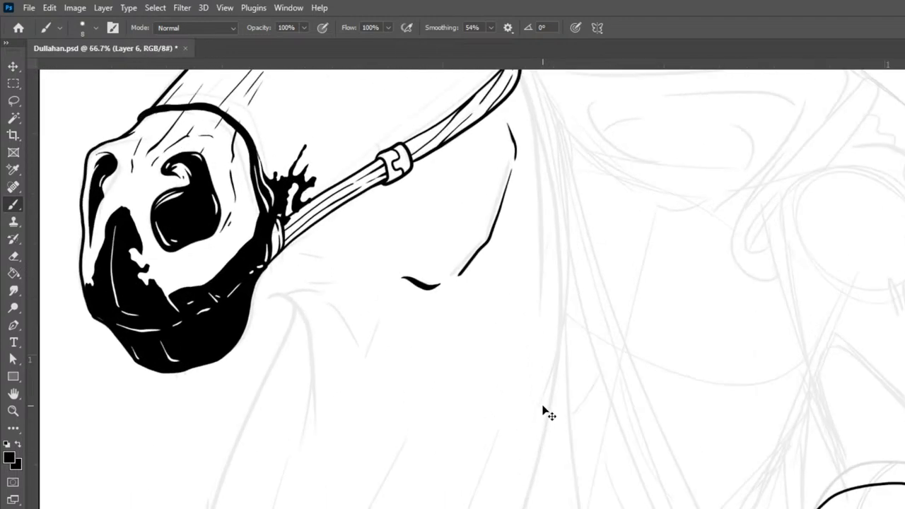
{"action": "left_click_drag", "start_coordinate": [598, 365], "coordinate": [709, 506]}
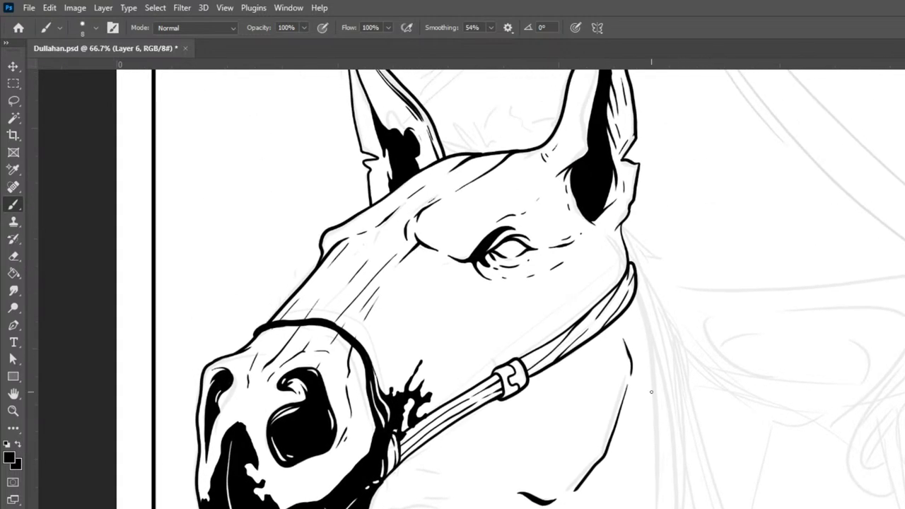
{"action": "key", "text": "l"}
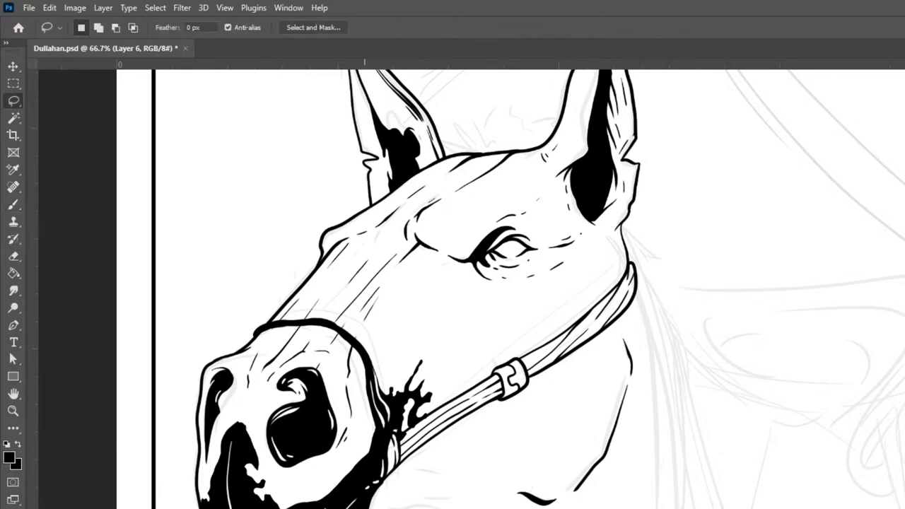
{"action": "mouse_move", "coordinate": [371, 507]}
{"action": "left_mouse_down"}
{"action": "mouse_move", "coordinate": [480, 495]}
{"action": "mouse_move", "coordinate": [543, 500]}
{"action": "mouse_move", "coordinate": [576, 486]}
{"action": "mouse_move", "coordinate": [593, 458]}
{"action": "mouse_move", "coordinate": [569, 463]}
{"action": "mouse_move", "coordinate": [560, 454]}
{"action": "mouse_move", "coordinate": [540, 470]}
{"action": "mouse_move", "coordinate": [527, 466]}
{"action": "mouse_move", "coordinate": [529, 444]}
{"action": "mouse_move", "coordinate": [499, 453]}
{"action": "mouse_move", "coordinate": [489, 444]}
{"action": "mouse_move", "coordinate": [494, 467]}
{"action": "mouse_move", "coordinate": [472, 479]}
{"action": "mouse_move", "coordinate": [452, 456]}
{"action": "mouse_move", "coordinate": [424, 466]}
{"action": "mouse_move", "coordinate": [408, 458]}
{"action": "mouse_move", "coordinate": [387, 495]}
{"action": "mouse_move", "coordinate": [364, 508]}
{"action": "left_mouse_up"}
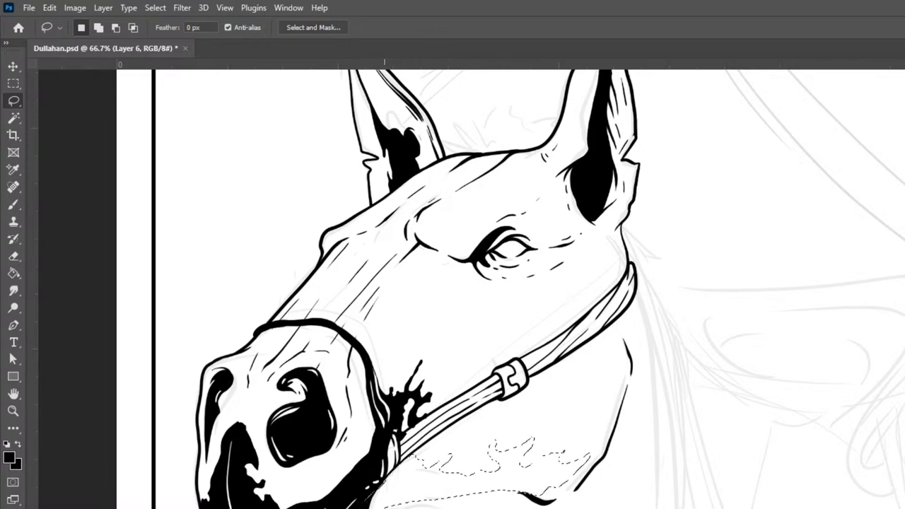
{"action": "key", "text": "alt+BackSpace"}
{"action": "key", "text": "ctrl+d"}
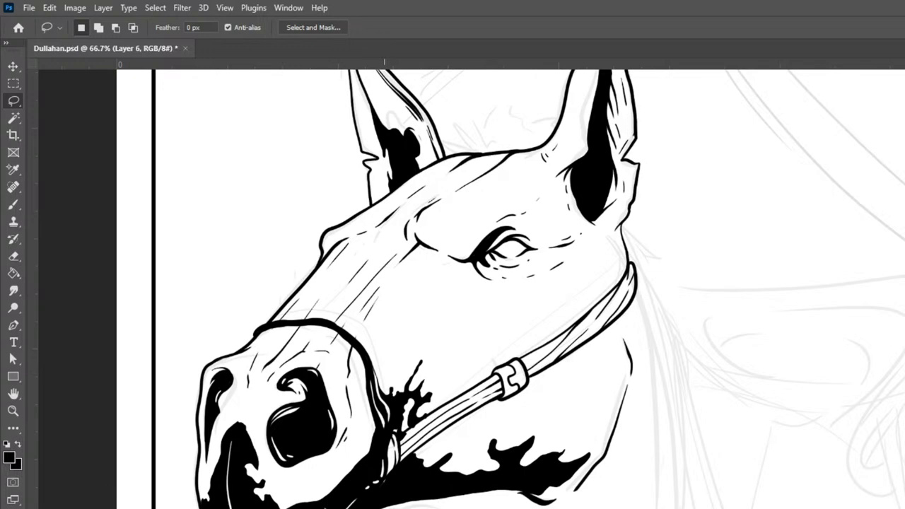
With a 25 px brush in dark grey #333333, paint a shadow band above the black jaw patch and along the jaw's rear edge
{"action": "mouse_move", "coordinate": [772, 361]}
{"action": "left_mouse_down"}
{"action": "mouse_move", "coordinate": [808, 393]}
{"action": "mouse_move", "coordinate": [841, 468]}
{"action": "mouse_move", "coordinate": [834, 457]}
{"action": "left_mouse_up"}
{"action": "key", "text": "b"}
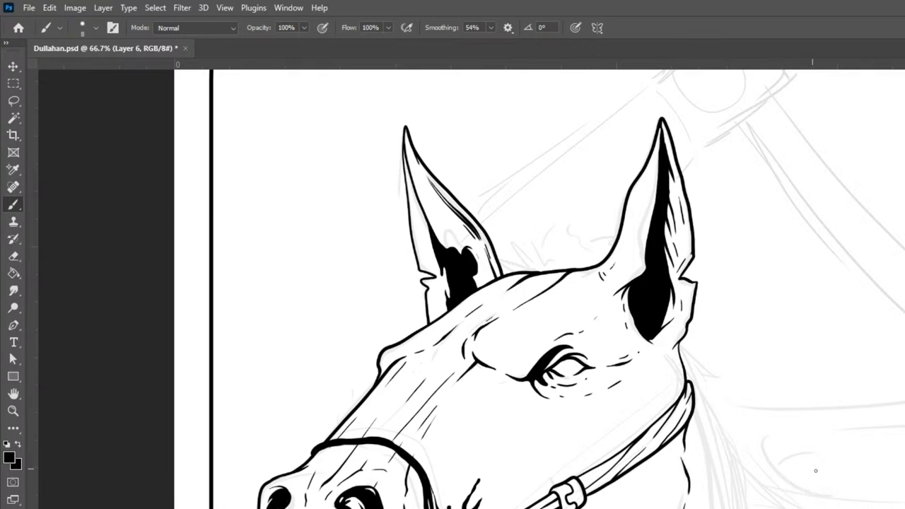
{"action": "mouse_move", "coordinate": [812, 479]}
{"action": "left_mouse_down"}
{"action": "mouse_move", "coordinate": [864, 347]}
{"action": "mouse_move", "coordinate": [900, 353]}
{"action": "mouse_move", "coordinate": [901, 326]}
{"action": "left_mouse_up"}
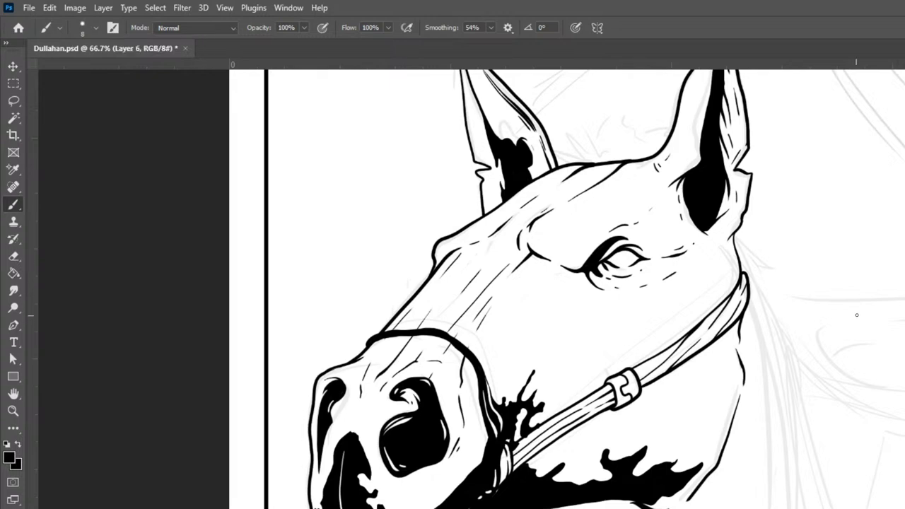
{"action": "key", "text": "bracketright"}
{"action": "key", "text": "bracketright"}
{"action": "key", "text": "bracketright"}
{"action": "key", "text": "bracketright"}
{"action": "key", "text": "bracketright"}
{"action": "left_click", "coordinate": [11, 458]}
{"action": "left_click_drag", "start_coordinate": [577, 384], "coordinate": [552, 387]}
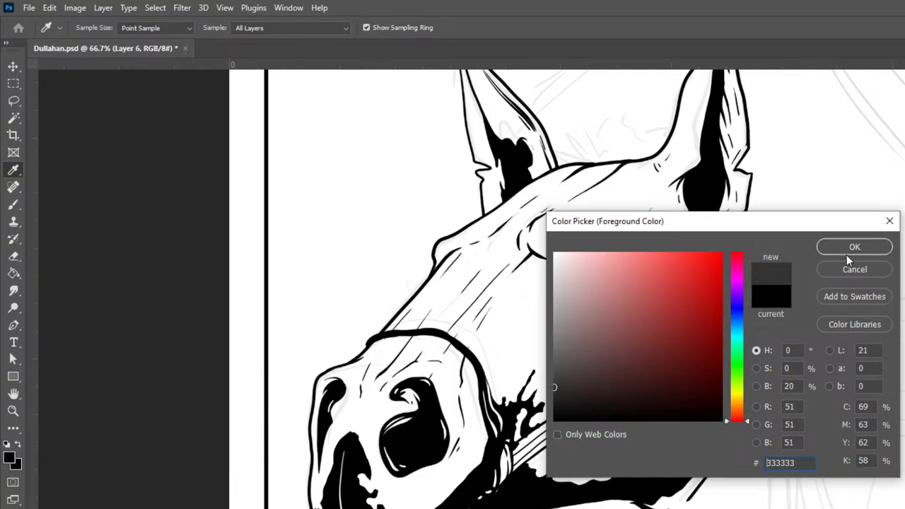
{"action": "left_click", "coordinate": [848, 249]}
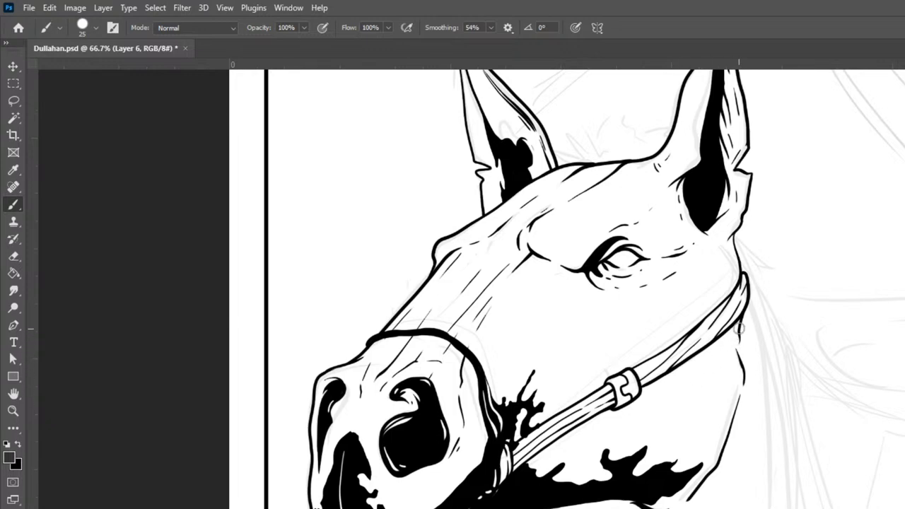
{"action": "mouse_move", "coordinate": [530, 467]}
{"action": "left_mouse_down"}
{"action": "mouse_move", "coordinate": [616, 436]}
{"action": "mouse_move", "coordinate": [512, 489]}
{"action": "mouse_move", "coordinate": [565, 450]}
{"action": "mouse_move", "coordinate": [539, 464]}
{"action": "mouse_move", "coordinate": [594, 445]}
{"action": "mouse_move", "coordinate": [530, 484]}
{"action": "mouse_move", "coordinate": [624, 438]}
{"action": "mouse_move", "coordinate": [538, 484]}
{"action": "mouse_move", "coordinate": [625, 446]}
{"action": "mouse_move", "coordinate": [568, 487]}
{"action": "mouse_move", "coordinate": [659, 444]}
{"action": "mouse_move", "coordinate": [543, 492]}
{"action": "mouse_move", "coordinate": [665, 432]}
{"action": "mouse_move", "coordinate": [565, 487]}
{"action": "mouse_move", "coordinate": [697, 453]}
{"action": "mouse_move", "coordinate": [626, 479]}
{"action": "mouse_move", "coordinate": [683, 466]}
{"action": "mouse_move", "coordinate": [705, 441]}
{"action": "mouse_move", "coordinate": [628, 472]}
{"action": "mouse_move", "coordinate": [588, 450]}
{"action": "mouse_move", "coordinate": [704, 431]}
{"action": "mouse_move", "coordinate": [735, 400]}
{"action": "left_mouse_up"}
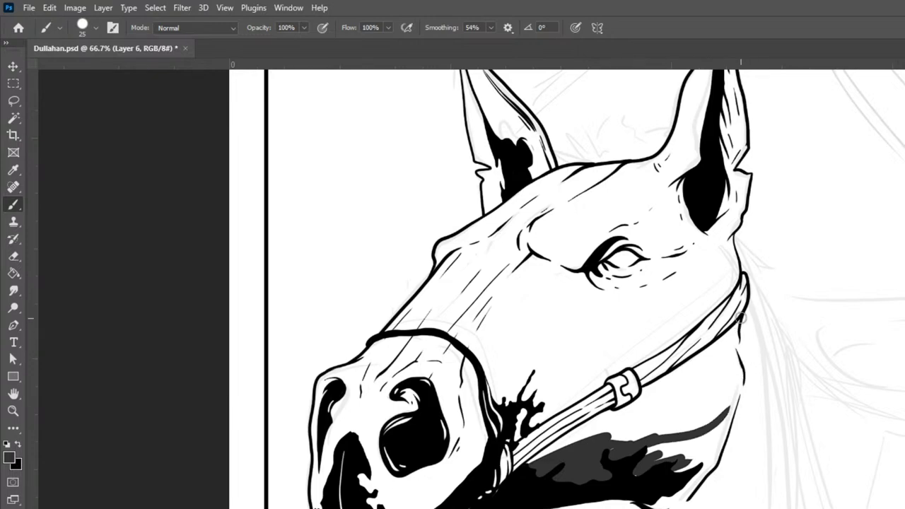
{"action": "left_click_drag", "start_coordinate": [738, 320], "coordinate": [741, 384]}
{"action": "left_click_drag", "start_coordinate": [735, 401], "coordinate": [705, 462]}
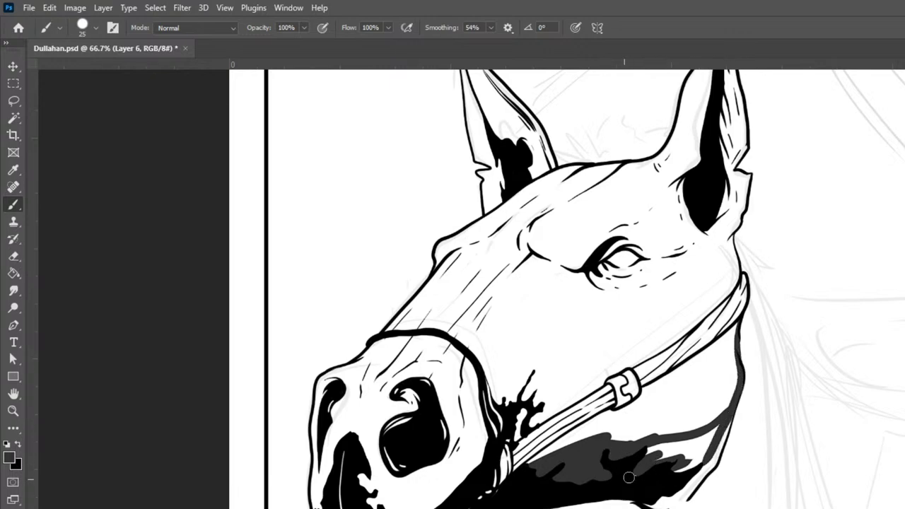
{"action": "mouse_move", "coordinate": [668, 507]}
{"action": "left_mouse_down"}
{"action": "mouse_move", "coordinate": [718, 455]}
{"action": "mouse_move", "coordinate": [734, 409]}
{"action": "mouse_move", "coordinate": [713, 461]}
{"action": "mouse_move", "coordinate": [726, 419]}
{"action": "mouse_move", "coordinate": [679, 494]}
{"action": "mouse_move", "coordinate": [647, 503]}
{"action": "mouse_move", "coordinate": [688, 477]}
{"action": "mouse_move", "coordinate": [655, 506]}
{"action": "mouse_move", "coordinate": [664, 456]}
{"action": "mouse_move", "coordinate": [643, 449]}
{"action": "mouse_move", "coordinate": [713, 433]}
{"action": "mouse_move", "coordinate": [725, 420]}
{"action": "mouse_move", "coordinate": [696, 442]}
{"action": "mouse_move", "coordinate": [625, 461]}
{"action": "mouse_move", "coordinate": [721, 431]}
{"action": "mouse_move", "coordinate": [710, 446]}
{"action": "mouse_move", "coordinate": [642, 476]}
{"action": "mouse_move", "coordinate": [712, 448]}
{"action": "mouse_move", "coordinate": [675, 480]}
{"action": "mouse_move", "coordinate": [711, 449]}
{"action": "mouse_move", "coordinate": [653, 483]}
{"action": "mouse_move", "coordinate": [699, 446]}
{"action": "left_mouse_up"}
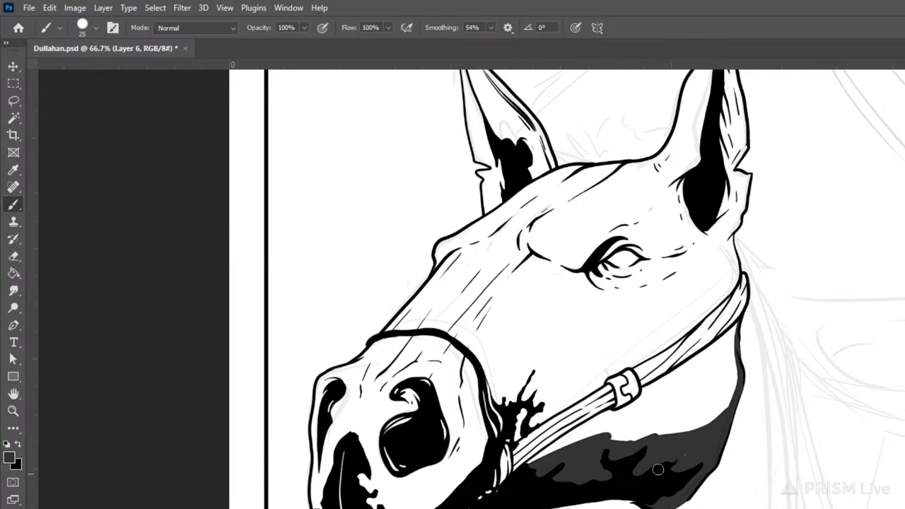
With a 15 px brush, add tapered dark grey streaks to the jaw shadow's upper edge and a shaded band beneath the cheek strap
{"action": "key", "text": "bracketleft"}
{"action": "mouse_move", "coordinate": [724, 415]}
{"action": "left_mouse_down"}
{"action": "mouse_move", "coordinate": [625, 442]}
{"action": "mouse_move", "coordinate": [604, 433]}
{"action": "mouse_move", "coordinate": [523, 465]}
{"action": "mouse_move", "coordinate": [660, 426]}
{"action": "left_mouse_up"}
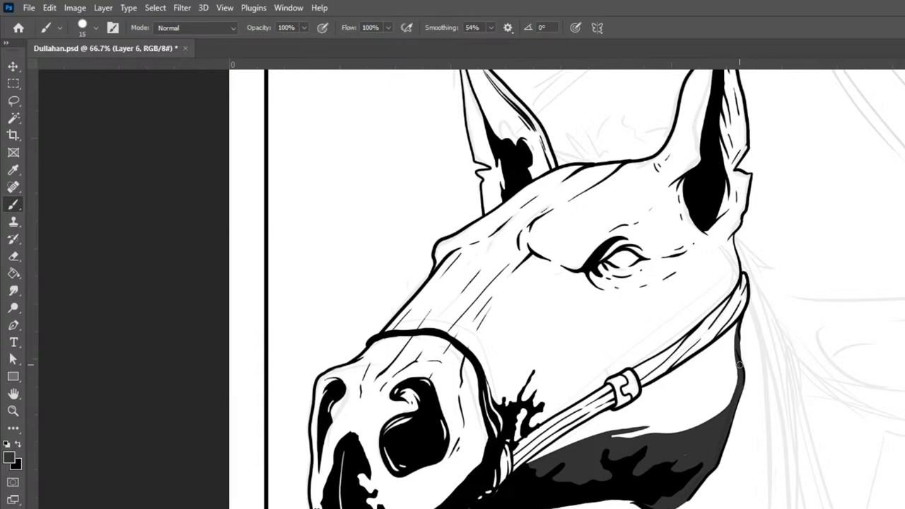
{"action": "mouse_move", "coordinate": [734, 388]}
{"action": "left_mouse_down"}
{"action": "mouse_move", "coordinate": [658, 430]}
{"action": "mouse_move", "coordinate": [690, 420]}
{"action": "left_mouse_up"}
{"action": "mouse_move", "coordinate": [738, 321]}
{"action": "left_mouse_down"}
{"action": "mouse_move", "coordinate": [626, 413]}
{"action": "mouse_move", "coordinate": [595, 421]}
{"action": "mouse_move", "coordinate": [522, 468]}
{"action": "mouse_move", "coordinate": [650, 389]}
{"action": "mouse_move", "coordinate": [542, 454]}
{"action": "mouse_move", "coordinate": [570, 440]}
{"action": "left_mouse_up"}
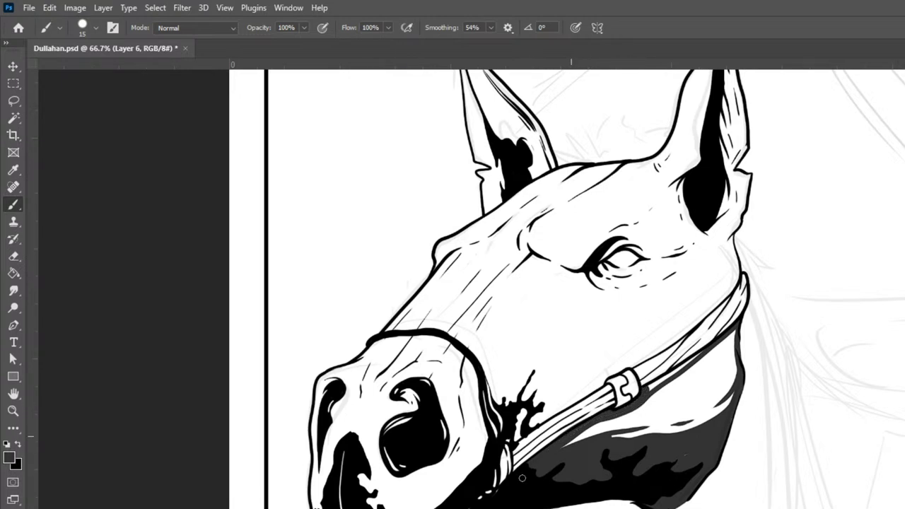
{"action": "left_click_drag", "start_coordinate": [649, 387], "coordinate": [736, 326]}
{"action": "mouse_move", "coordinate": [697, 358]}
{"action": "left_mouse_down"}
{"action": "mouse_move", "coordinate": [733, 340]}
{"action": "mouse_move", "coordinate": [742, 357]}
{"action": "mouse_move", "coordinate": [724, 340]}
{"action": "mouse_move", "coordinate": [738, 329]}
{"action": "left_mouse_up"}
{"action": "mouse_move", "coordinate": [716, 348]}
{"action": "left_mouse_down"}
{"action": "mouse_move", "coordinate": [641, 413]}
{"action": "mouse_move", "coordinate": [700, 368]}
{"action": "mouse_move", "coordinate": [670, 392]}
{"action": "left_mouse_up"}
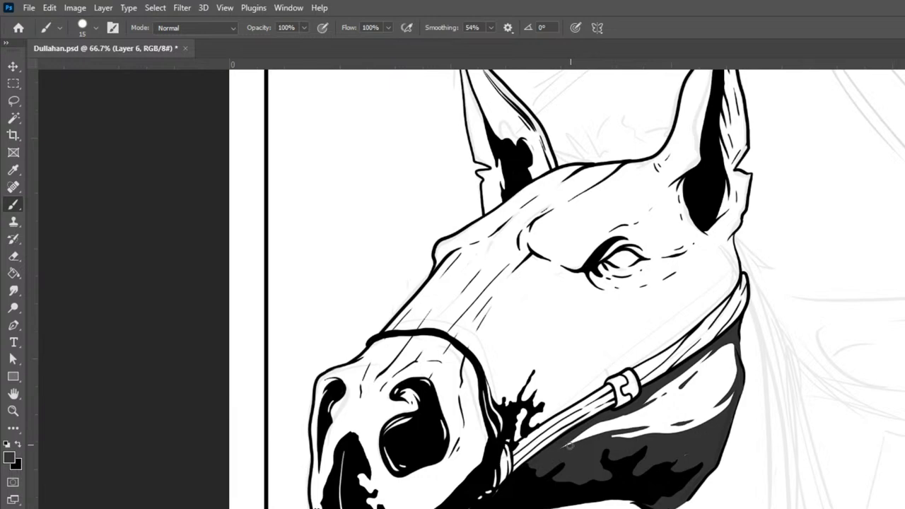
{"action": "mouse_move", "coordinate": [558, 452]}
{"action": "left_mouse_down"}
{"action": "mouse_move", "coordinate": [587, 431]}
{"action": "mouse_move", "coordinate": [637, 418]}
{"action": "left_mouse_up"}
Paint a dark grey border around the black patch between the nostrils, ending in a pointed tip above it
{"action": "mouse_move", "coordinate": [314, 503]}
{"action": "left_mouse_down"}
{"action": "mouse_move", "coordinate": [343, 434]}
{"action": "mouse_move", "coordinate": [357, 433]}
{"action": "mouse_move", "coordinate": [367, 452]}
{"action": "mouse_move", "coordinate": [375, 477]}
{"action": "mouse_move", "coordinate": [368, 496]}
{"action": "left_mouse_up"}
{"action": "mouse_move", "coordinate": [359, 463]}
{"action": "left_mouse_down"}
{"action": "mouse_move", "coordinate": [371, 488]}
{"action": "mouse_move", "coordinate": [354, 470]}
{"action": "mouse_move", "coordinate": [321, 496]}
{"action": "left_mouse_up"}
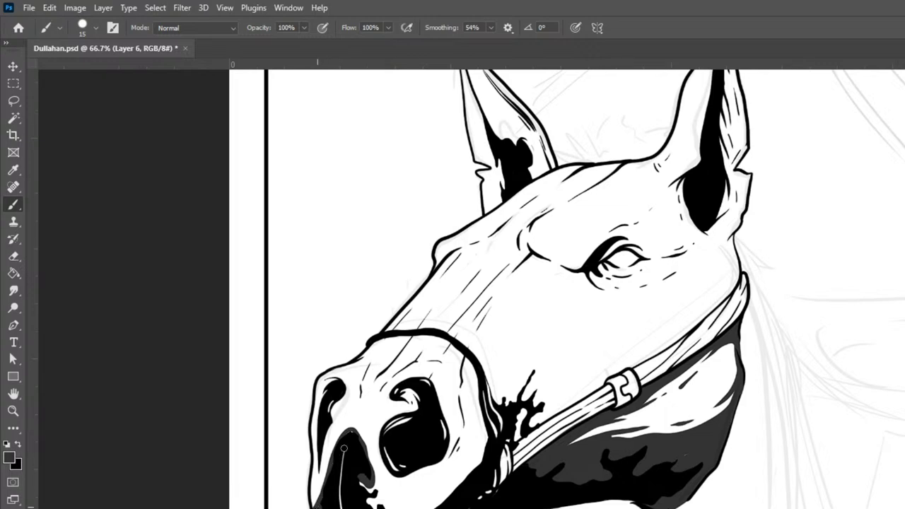
{"action": "mouse_move", "coordinate": [343, 435]}
{"action": "left_mouse_down"}
{"action": "mouse_move", "coordinate": [359, 401]}
{"action": "mouse_move", "coordinate": [357, 455]}
{"action": "mouse_move", "coordinate": [354, 426]}
{"action": "left_mouse_up"}
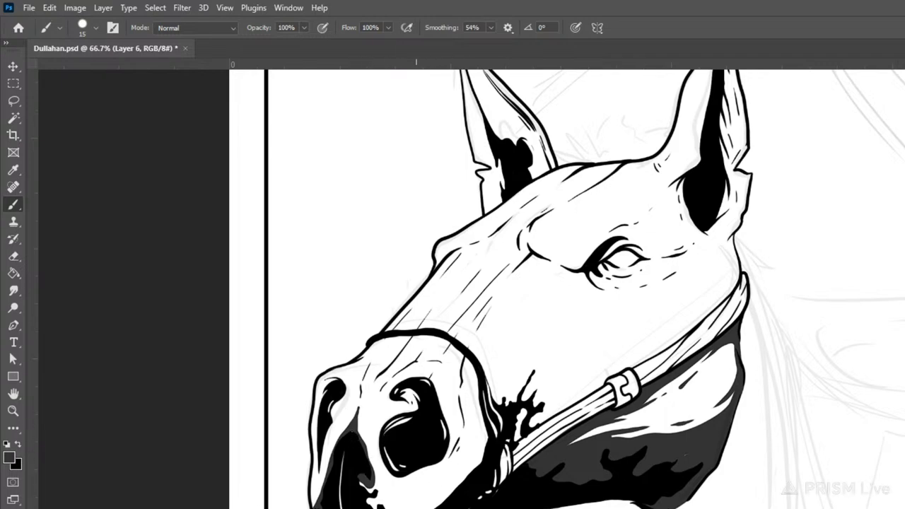
Shade the muzzle dark grey inside the noseband and above the black shadow, using a 40 px brush for the wider area below the nostrils
{"action": "mouse_move", "coordinate": [467, 357]}
{"action": "left_mouse_down"}
{"action": "mouse_move", "coordinate": [467, 430]}
{"action": "mouse_move", "coordinate": [447, 459]}
{"action": "left_mouse_up"}
{"action": "mouse_move", "coordinate": [480, 382]}
{"action": "left_mouse_down"}
{"action": "mouse_move", "coordinate": [468, 390]}
{"action": "mouse_move", "coordinate": [459, 442]}
{"action": "left_mouse_up"}
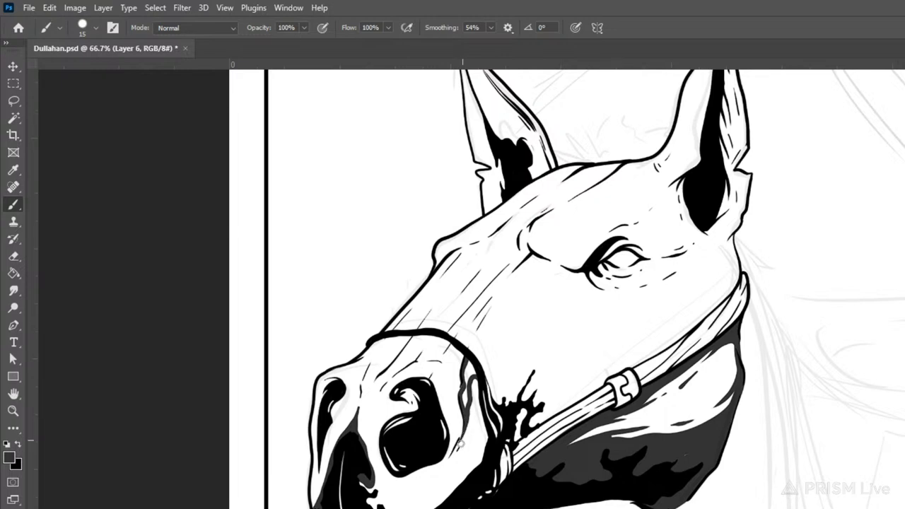
{"action": "left_click_drag", "start_coordinate": [468, 362], "coordinate": [464, 417]}
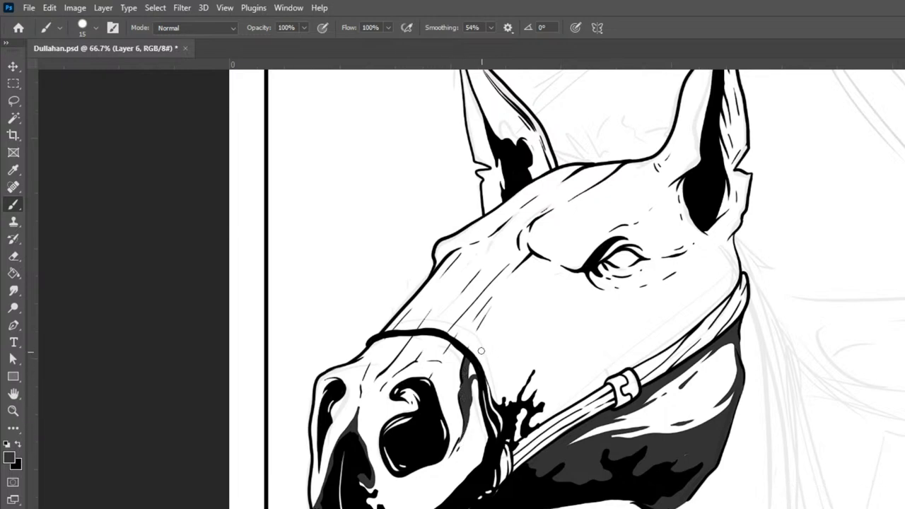
{"action": "left_click_drag", "start_coordinate": [471, 366], "coordinate": [474, 375]}
{"action": "mouse_move", "coordinate": [481, 394]}
{"action": "left_mouse_down"}
{"action": "mouse_move", "coordinate": [473, 465]}
{"action": "mouse_move", "coordinate": [421, 505]}
{"action": "mouse_move", "coordinate": [389, 503]}
{"action": "mouse_move", "coordinate": [359, 473]}
{"action": "left_mouse_up"}
{"action": "key", "text": "bracketright"}
{"action": "key", "text": "bracketright"}
{"action": "key", "text": "bracketright"}
{"action": "left_click_drag", "start_coordinate": [363, 485], "coordinate": [380, 500]}
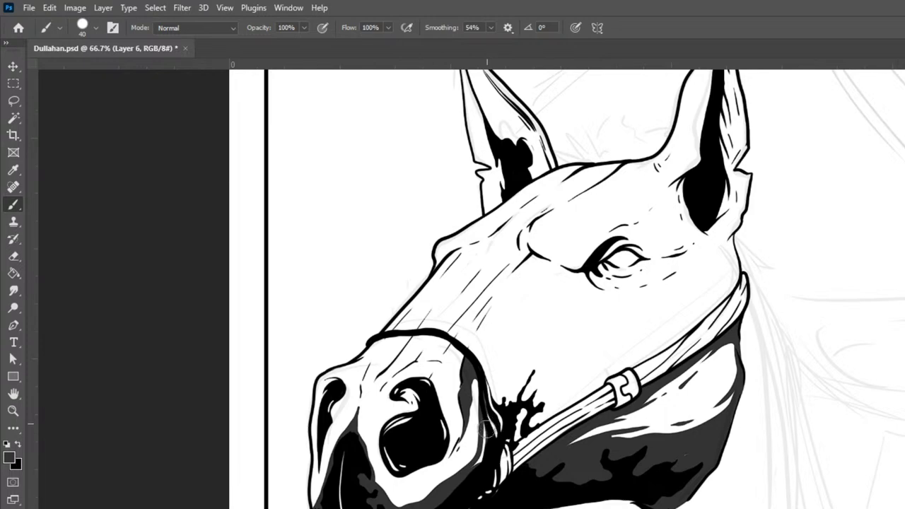
{"action": "key", "text": "bracketleft"}
{"action": "key", "text": "bracketleft"}
{"action": "key", "text": "bracketleft"}
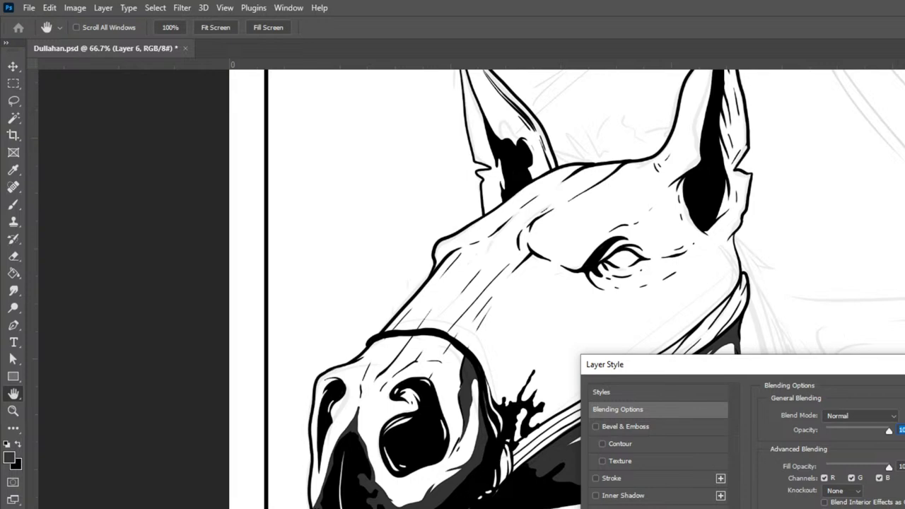
Apply a dark grey Color Overlay to the shading layer
{"action": "left_click", "coordinate": [896, 417]}
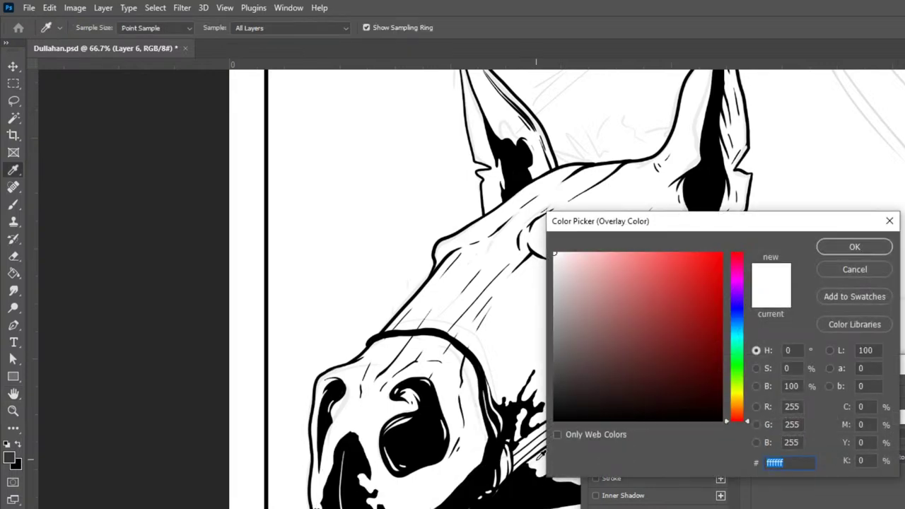
{"action": "left_click", "coordinate": [853, 246]}
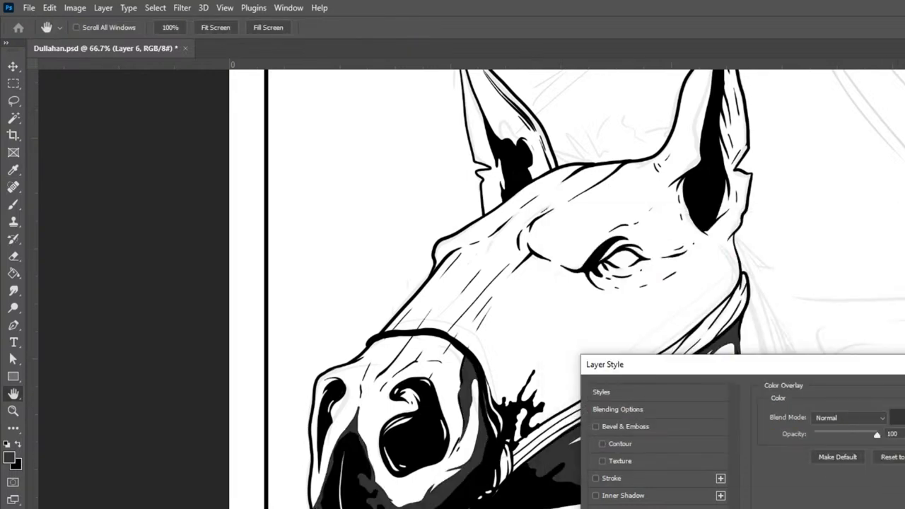
{"action": "key", "text": "Return"}
{"action": "key", "text": "b"}
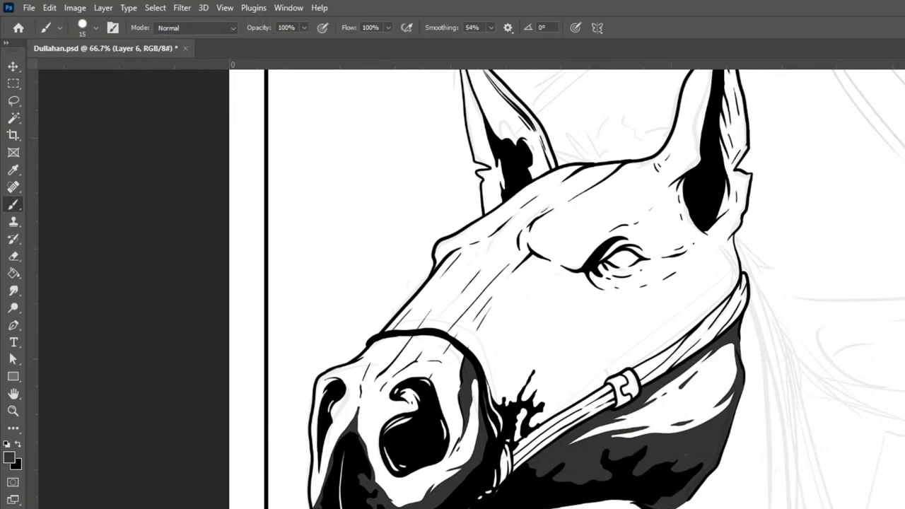
Create a new layer beneath the dark grey shading and give it a Color Overlay of mid grey #606060
{"action": "key", "text": "alt+bracketleft"}
{"action": "key", "text": "ctrl+shift+alt+n"}
{"action": "double_click", "coordinate": [899, 390]}
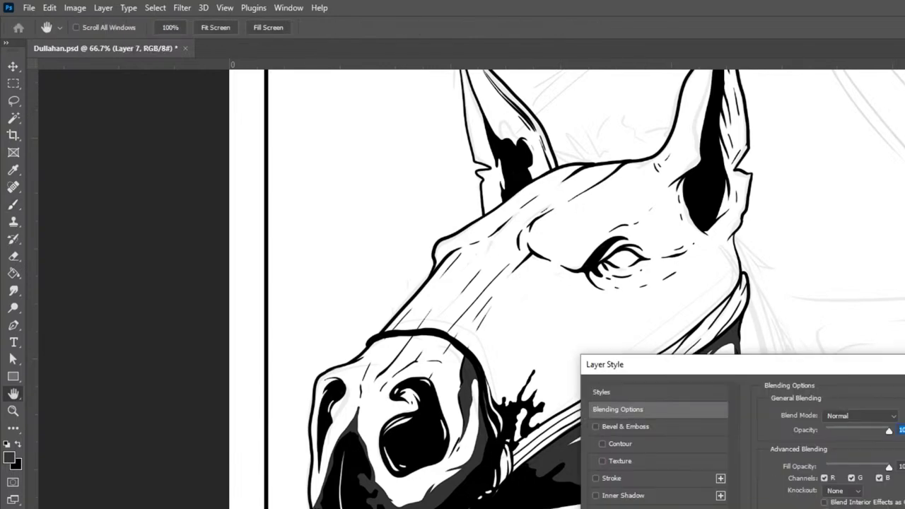
{"action": "left_click", "coordinate": [898, 420]}
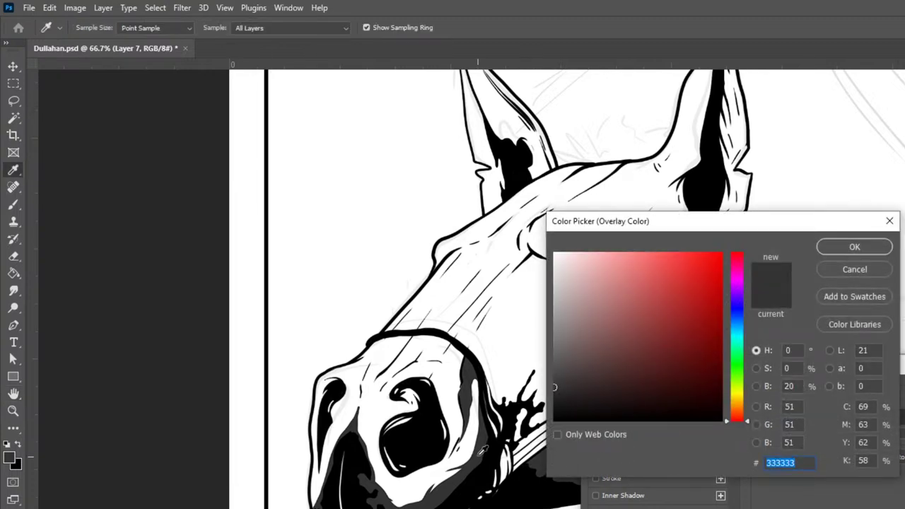
{"action": "left_click", "coordinate": [556, 360]}
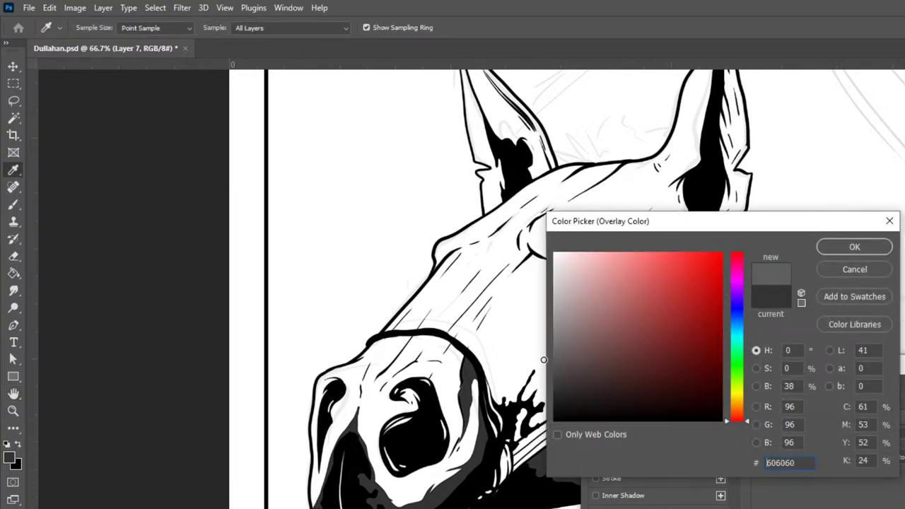
{"action": "left_click", "coordinate": [854, 247]}
{"action": "key", "text": "Return"}
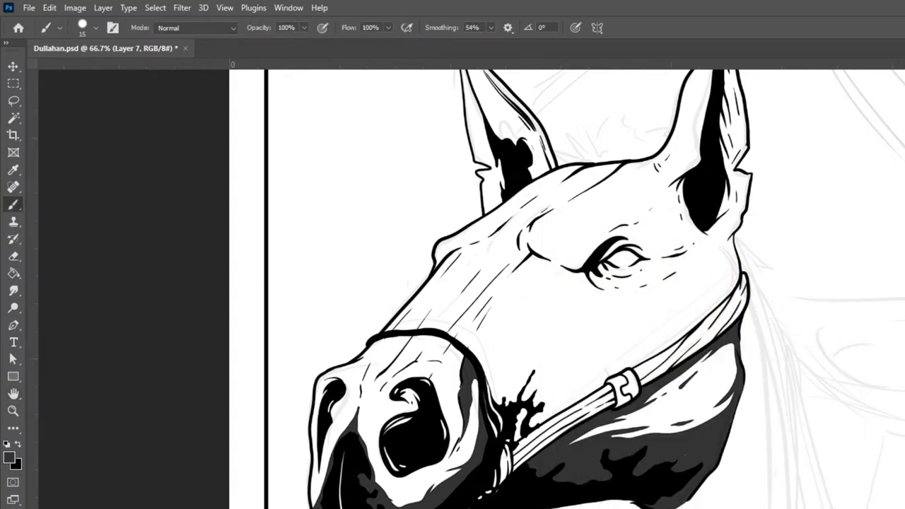
With a 45 px brush, fill the remaining white area of the jaw below the cheek strap with mid grey
{"action": "key", "text": "bracketright"}
{"action": "key", "text": "bracketright"}
{"action": "key", "text": "bracketright"}
{"action": "mouse_move", "coordinate": [573, 441]}
{"action": "left_mouse_down"}
{"action": "mouse_move", "coordinate": [638, 413]}
{"action": "mouse_move", "coordinate": [729, 343]}
{"action": "mouse_move", "coordinate": [725, 396]}
{"action": "mouse_move", "coordinate": [704, 417]}
{"action": "mouse_move", "coordinate": [585, 449]}
{"action": "mouse_move", "coordinate": [648, 436]}
{"action": "mouse_move", "coordinate": [696, 409]}
{"action": "mouse_move", "coordinate": [721, 387]}
{"action": "mouse_move", "coordinate": [729, 360]}
{"action": "mouse_move", "coordinate": [597, 438]}
{"action": "mouse_move", "coordinate": [705, 381]}
{"action": "mouse_move", "coordinate": [721, 355]}
{"action": "mouse_move", "coordinate": [658, 433]}
{"action": "mouse_move", "coordinate": [705, 401]}
{"action": "left_mouse_up"}
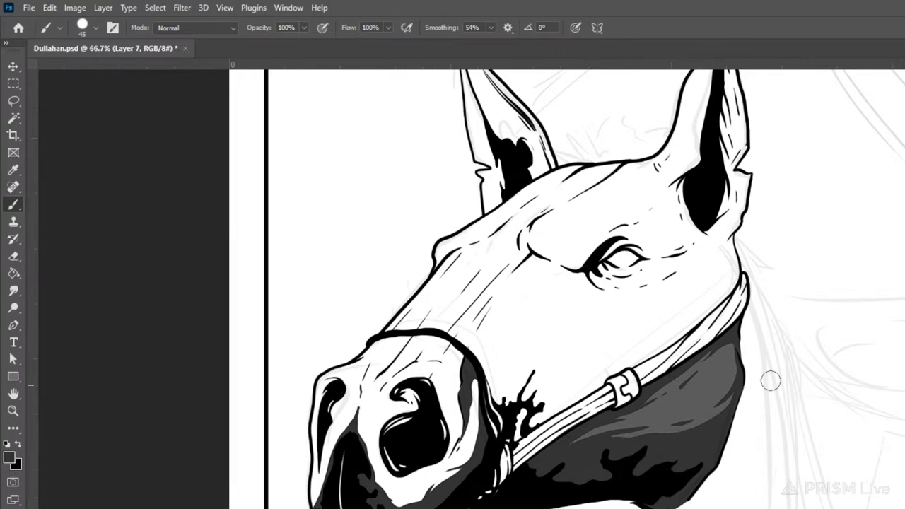
At a 15 px brush size, cut tapered white highlight streaks into the mid grey area of the jaw
{"action": "key", "text": "bracketleft"}
{"action": "key", "text": "bracketleft"}
{"action": "key", "text": "bracketleft"}
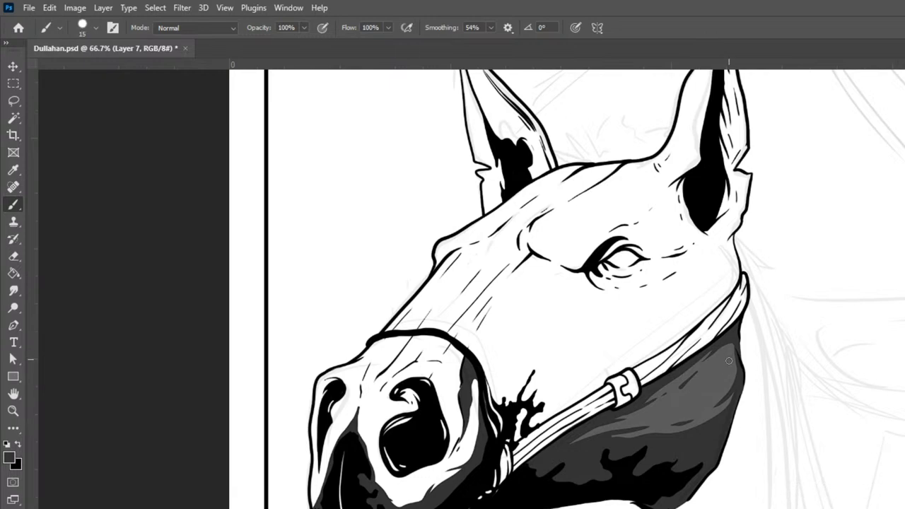
{"action": "mouse_move", "coordinate": [727, 353]}
{"action": "left_mouse_down"}
{"action": "mouse_move", "coordinate": [694, 390]}
{"action": "mouse_move", "coordinate": [626, 421]}
{"action": "mouse_move", "coordinate": [725, 377]}
{"action": "mouse_move", "coordinate": [704, 394]}
{"action": "left_mouse_up"}
{"action": "left_click_drag", "start_coordinate": [658, 420], "coordinate": [698, 404]}
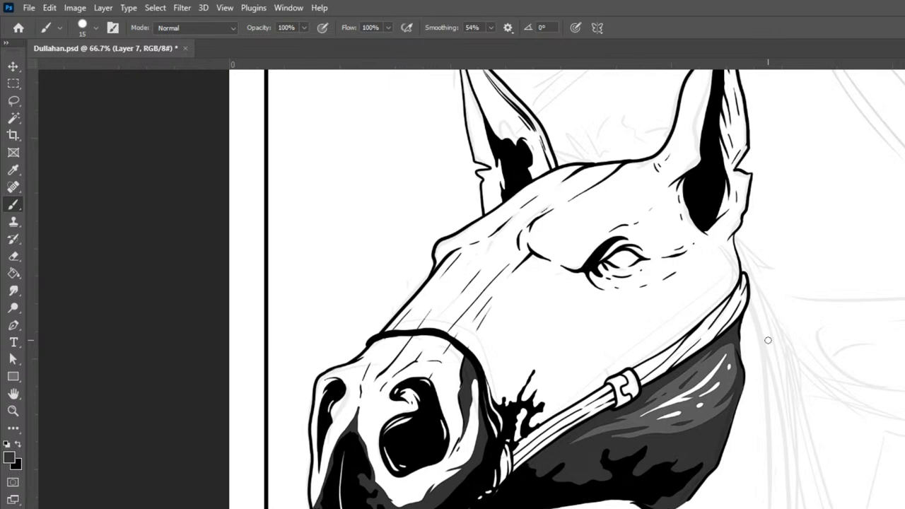
On the dark grey shading layer, fill the lower cheek above the cheek strap from the noseband to the jaw with a 30 px brush
{"action": "key", "text": "ctrl+minus"}
{"action": "key", "text": "ctrl+minus"}
{"action": "key", "text": "ctrl+minus"}
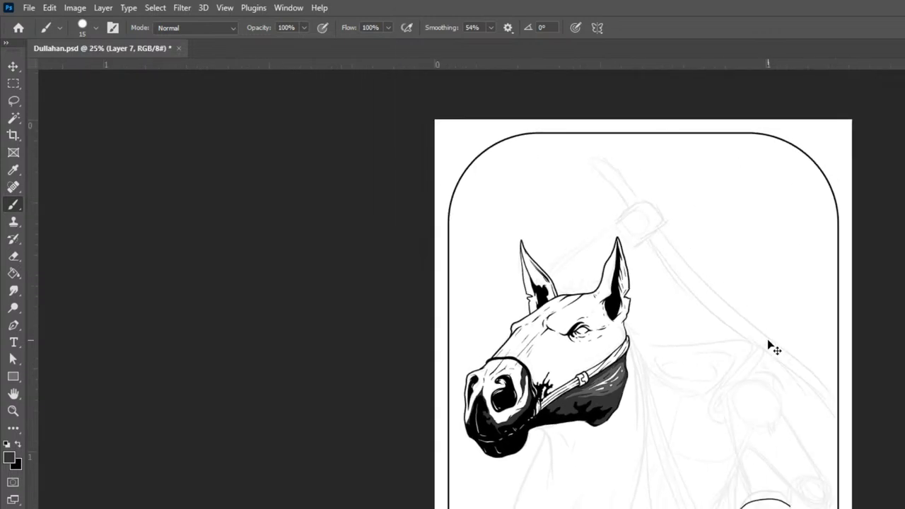
{"action": "key", "text": "ctrl+plus"}
{"action": "key", "text": "ctrl+plus"}
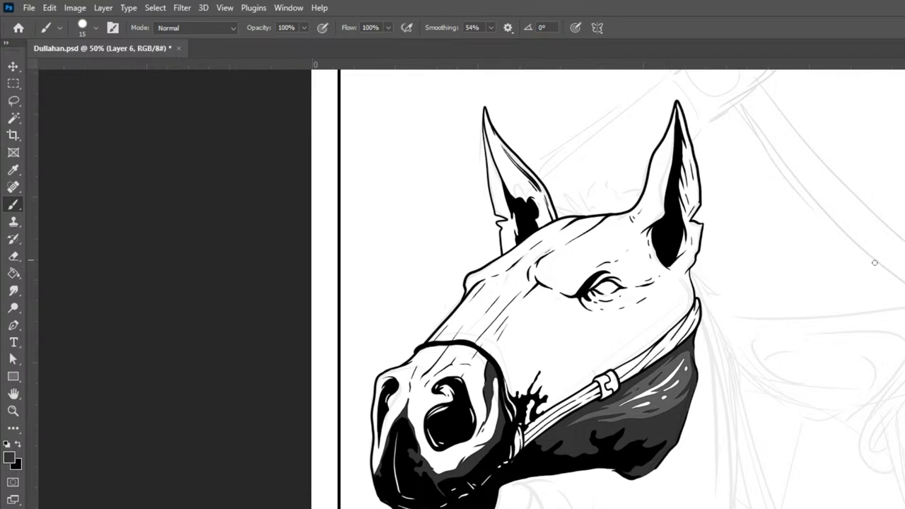
{"action": "key", "text": "bracketright"}
{"action": "key", "text": "bracketright"}
{"action": "key", "text": "bracketright"}
{"action": "mouse_move", "coordinate": [492, 359]}
{"action": "left_mouse_down"}
{"action": "mouse_move", "coordinate": [558, 378]}
{"action": "mouse_move", "coordinate": [640, 345]}
{"action": "mouse_move", "coordinate": [710, 298]}
{"action": "left_mouse_up"}
{"action": "mouse_move", "coordinate": [504, 368]}
{"action": "left_mouse_down"}
{"action": "mouse_move", "coordinate": [522, 417]}
{"action": "mouse_move", "coordinate": [507, 374]}
{"action": "mouse_move", "coordinate": [532, 407]}
{"action": "mouse_move", "coordinate": [545, 406]}
{"action": "mouse_move", "coordinate": [526, 418]}
{"action": "mouse_move", "coordinate": [603, 357]}
{"action": "mouse_move", "coordinate": [513, 380]}
{"action": "mouse_move", "coordinate": [583, 374]}
{"action": "mouse_move", "coordinate": [517, 391]}
{"action": "mouse_move", "coordinate": [595, 374]}
{"action": "mouse_move", "coordinate": [517, 389]}
{"action": "mouse_move", "coordinate": [530, 406]}
{"action": "mouse_move", "coordinate": [619, 359]}
{"action": "left_mouse_up"}
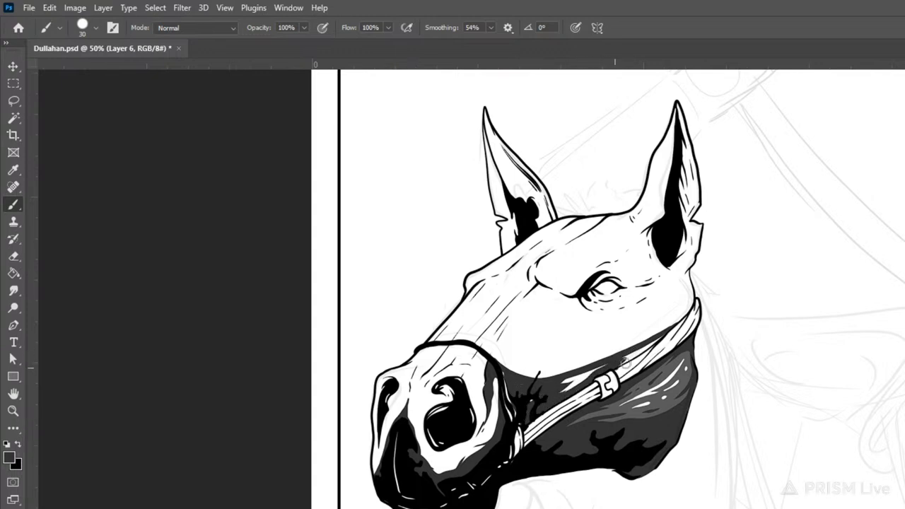
{"action": "mouse_move", "coordinate": [572, 378]}
{"action": "left_mouse_down"}
{"action": "mouse_move", "coordinate": [601, 367]}
{"action": "mouse_move", "coordinate": [566, 386]}
{"action": "mouse_move", "coordinate": [592, 366]}
{"action": "left_mouse_up"}
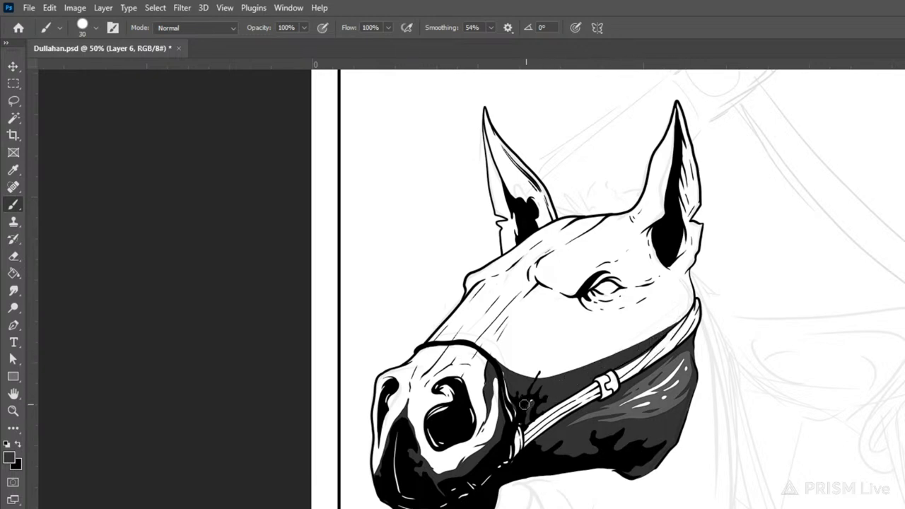
{"action": "mouse_move", "coordinate": [503, 372]}
{"action": "left_mouse_down"}
{"action": "mouse_move", "coordinate": [516, 424]}
{"action": "mouse_move", "coordinate": [506, 365]}
{"action": "mouse_move", "coordinate": [520, 423]}
{"action": "mouse_move", "coordinate": [519, 373]}
{"action": "mouse_move", "coordinate": [537, 409]}
{"action": "mouse_move", "coordinate": [523, 422]}
{"action": "mouse_move", "coordinate": [550, 378]}
{"action": "left_mouse_up"}
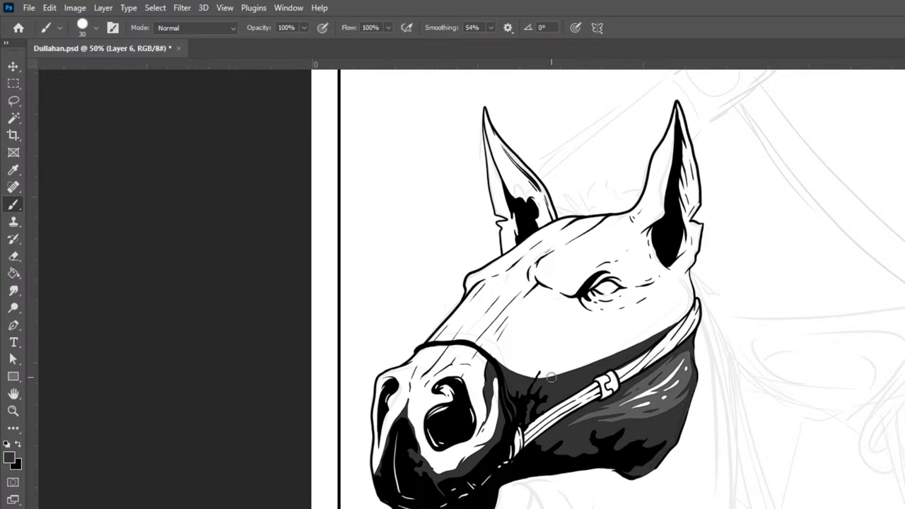
With a 20 px brush, paint dark grey shading beneath the brow line and tapered streaks along the side of the face to the noseband
{"action": "key", "text": "bracketleft"}
{"action": "left_click_drag", "start_coordinate": [543, 288], "coordinate": [588, 302]}
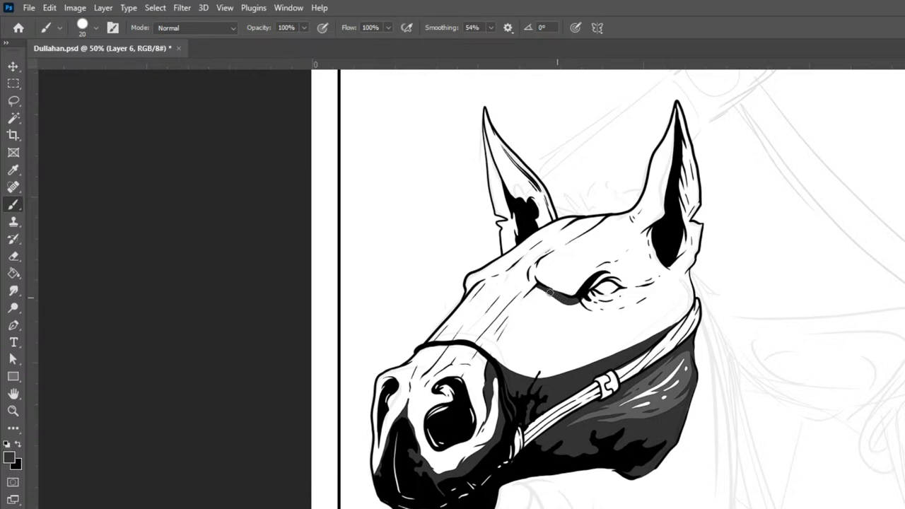
{"action": "left_click_drag", "start_coordinate": [539, 286], "coordinate": [512, 314]}
{"action": "left_click_drag", "start_coordinate": [536, 285], "coordinate": [511, 311]}
{"action": "mouse_move", "coordinate": [512, 311]}
{"action": "left_mouse_down"}
{"action": "mouse_move", "coordinate": [486, 338]}
{"action": "mouse_move", "coordinate": [497, 368]}
{"action": "mouse_move", "coordinate": [483, 349]}
{"action": "left_mouse_up"}
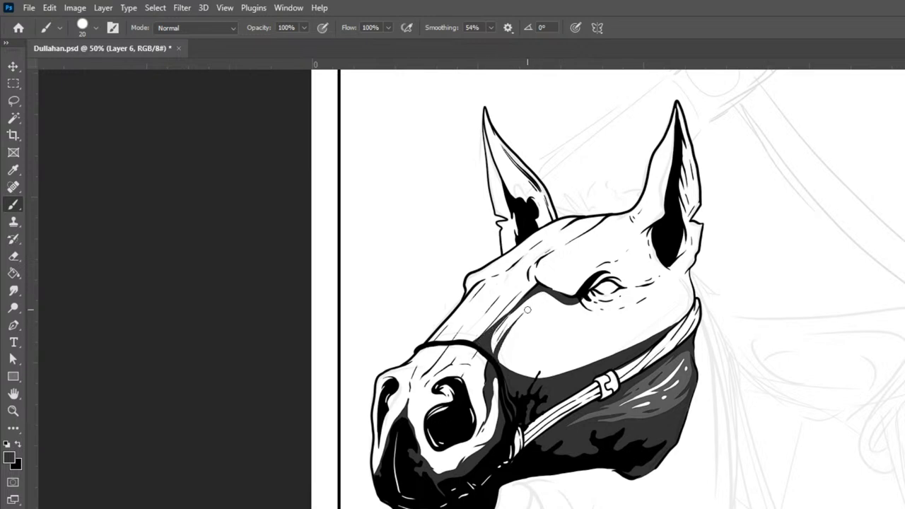
{"action": "mouse_move", "coordinate": [519, 317]}
{"action": "left_mouse_down"}
{"action": "mouse_move", "coordinate": [502, 348]}
{"action": "mouse_move", "coordinate": [508, 374]}
{"action": "left_mouse_up"}
{"action": "mouse_move", "coordinate": [554, 292]}
{"action": "left_mouse_down"}
{"action": "mouse_move", "coordinate": [542, 291]}
{"action": "mouse_move", "coordinate": [516, 340]}
{"action": "mouse_move", "coordinate": [507, 391]}
{"action": "left_mouse_up"}
Paint dark grey shadows around the horse's eye, covering the upper lid, the outer corner and the folds beneath it
{"action": "mouse_move", "coordinate": [568, 301]}
{"action": "left_mouse_down"}
{"action": "mouse_move", "coordinate": [603, 317]}
{"action": "mouse_move", "coordinate": [631, 302]}
{"action": "mouse_move", "coordinate": [600, 274]}
{"action": "mouse_move", "coordinate": [611, 273]}
{"action": "left_mouse_up"}
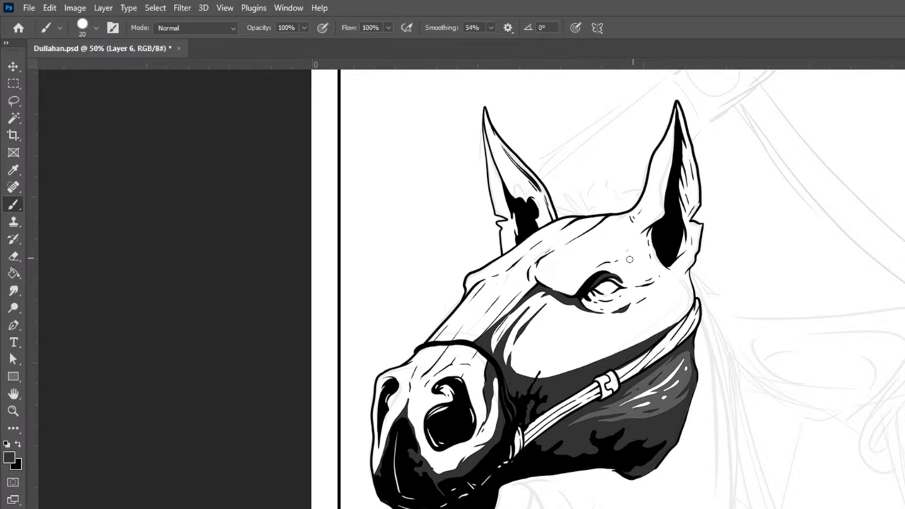
{"action": "mouse_move", "coordinate": [607, 277]}
{"action": "left_mouse_down"}
{"action": "mouse_move", "coordinate": [633, 288]}
{"action": "mouse_move", "coordinate": [619, 280]}
{"action": "mouse_move", "coordinate": [633, 287]}
{"action": "mouse_move", "coordinate": [654, 277]}
{"action": "mouse_move", "coordinate": [626, 282]}
{"action": "mouse_move", "coordinate": [654, 280]}
{"action": "left_mouse_up"}
{"action": "mouse_move", "coordinate": [588, 305]}
{"action": "left_mouse_down"}
{"action": "mouse_move", "coordinate": [601, 295]}
{"action": "mouse_move", "coordinate": [607, 302]}
{"action": "left_mouse_up"}
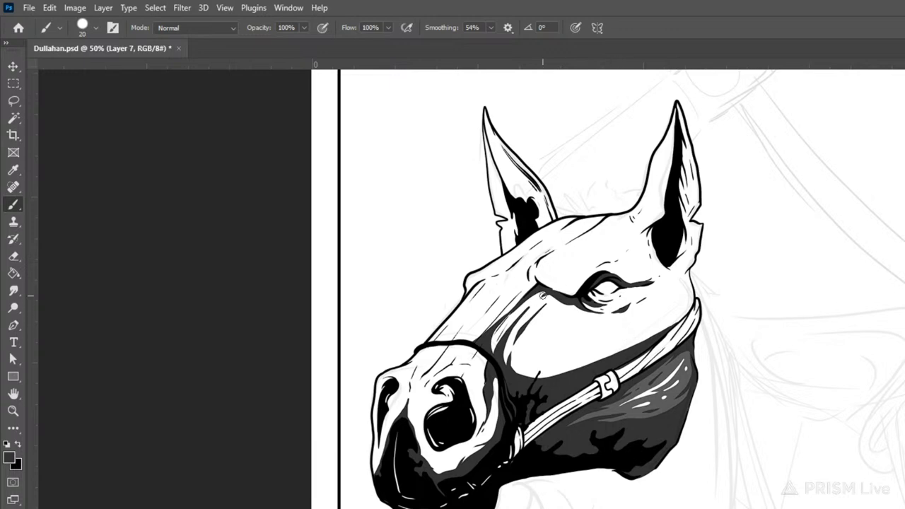
On the mid grey layer, shade the cheek and the area below the eye with a 35 px brush, leaving tapered white highlights
{"action": "key", "text": "bracketright"}
{"action": "key", "text": "bracketright"}
{"action": "key", "text": "bracketright"}
{"action": "mouse_move", "coordinate": [542, 296]}
{"action": "left_mouse_down"}
{"action": "mouse_move", "coordinate": [487, 342]}
{"action": "mouse_move", "coordinate": [548, 289]}
{"action": "mouse_move", "coordinate": [496, 328]}
{"action": "mouse_move", "coordinate": [506, 363]}
{"action": "mouse_move", "coordinate": [558, 294]}
{"action": "mouse_move", "coordinate": [512, 369]}
{"action": "mouse_move", "coordinate": [510, 357]}
{"action": "mouse_move", "coordinate": [513, 368]}
{"action": "mouse_move", "coordinate": [521, 312]}
{"action": "mouse_move", "coordinate": [569, 300]}
{"action": "mouse_move", "coordinate": [523, 343]}
{"action": "mouse_move", "coordinate": [518, 370]}
{"action": "mouse_move", "coordinate": [529, 376]}
{"action": "mouse_move", "coordinate": [580, 365]}
{"action": "mouse_move", "coordinate": [673, 320]}
{"action": "mouse_move", "coordinate": [691, 270]}
{"action": "mouse_move", "coordinate": [679, 303]}
{"action": "mouse_move", "coordinate": [557, 369]}
{"action": "mouse_move", "coordinate": [525, 373]}
{"action": "mouse_move", "coordinate": [580, 357]}
{"action": "mouse_move", "coordinate": [664, 310]}
{"action": "left_mouse_up"}
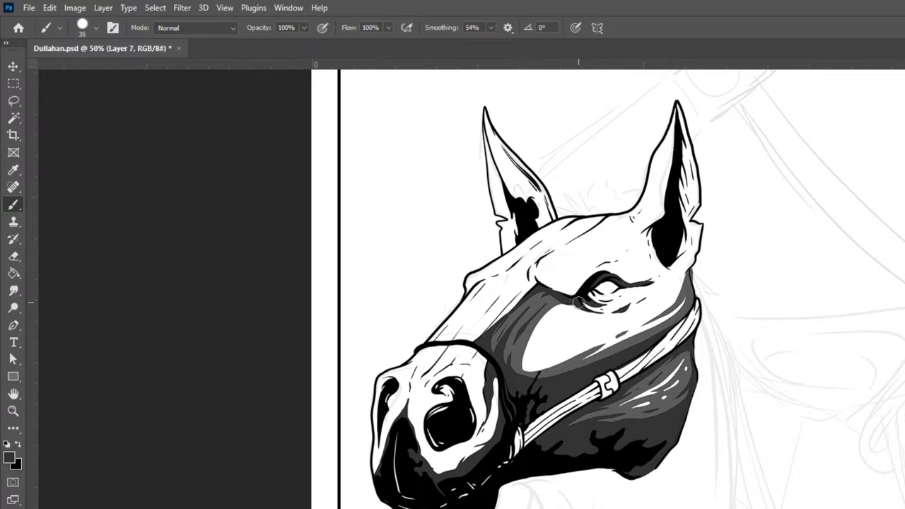
{"action": "left_click_drag", "start_coordinate": [525, 370], "coordinate": [565, 310]}
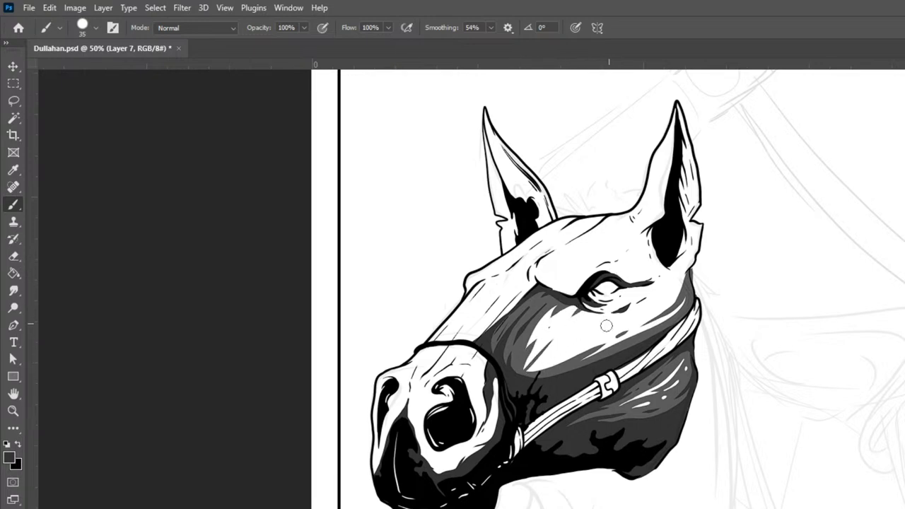
{"action": "left_click_drag", "start_coordinate": [547, 326], "coordinate": [594, 332]}
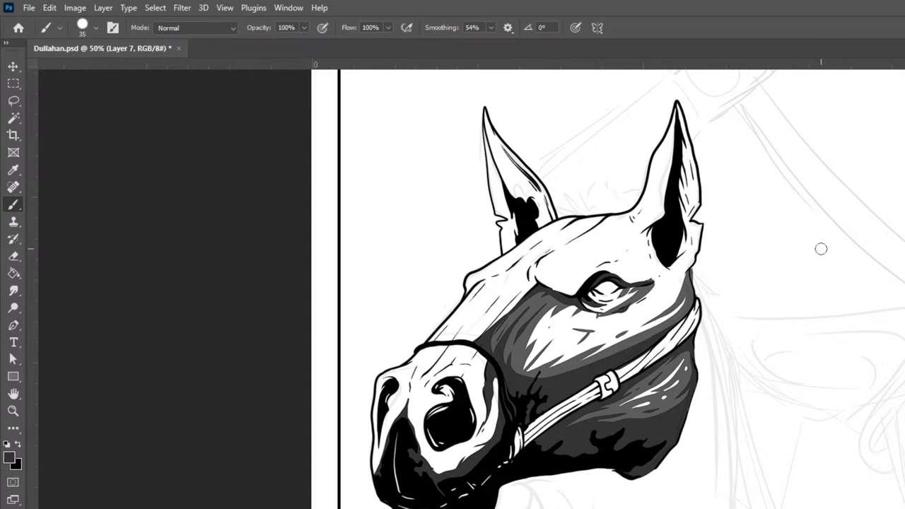
{"action": "key", "text": "ctrl+minus"}
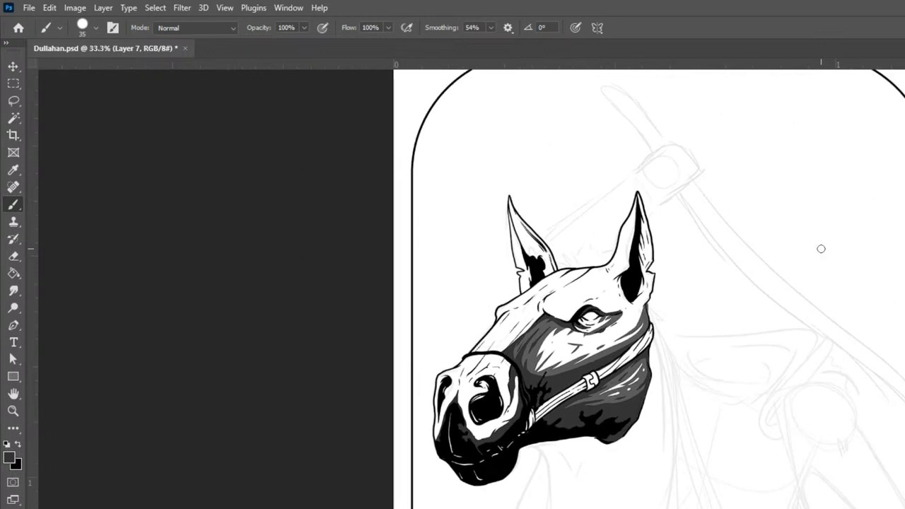